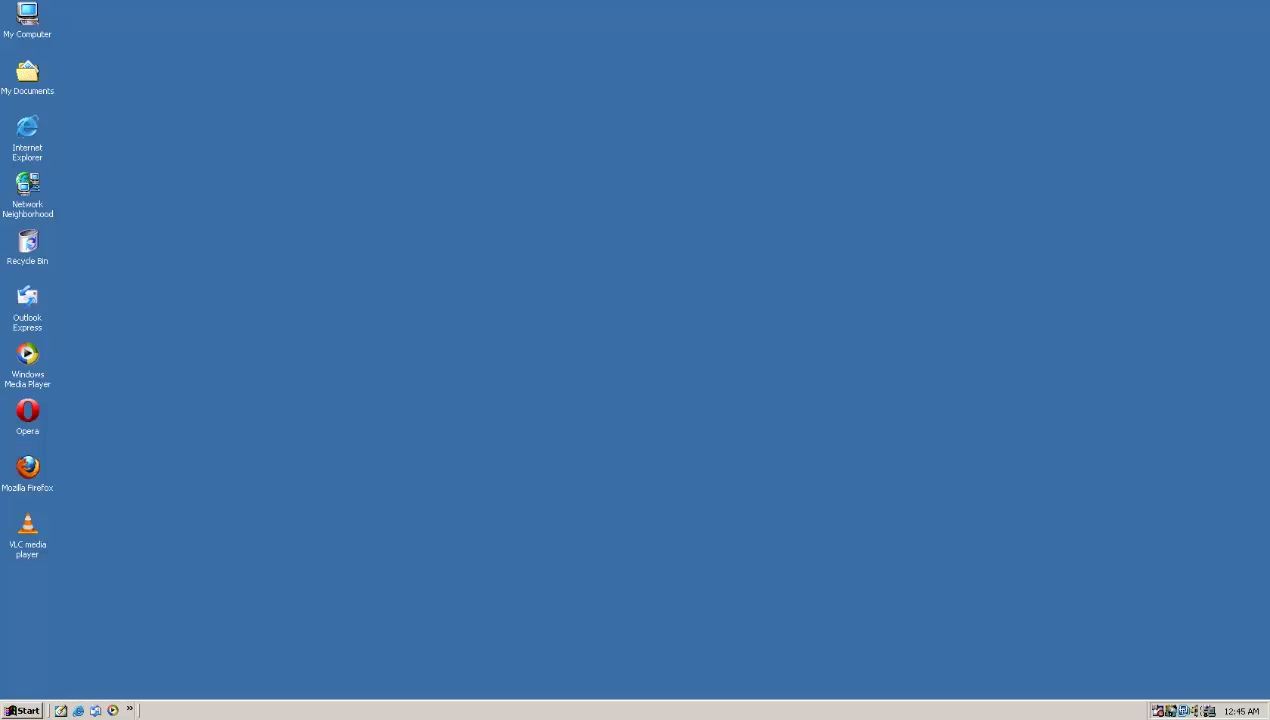
Open Desktop Themes from the Microsoft Plus! 98 program group.
left_click(24, 711)
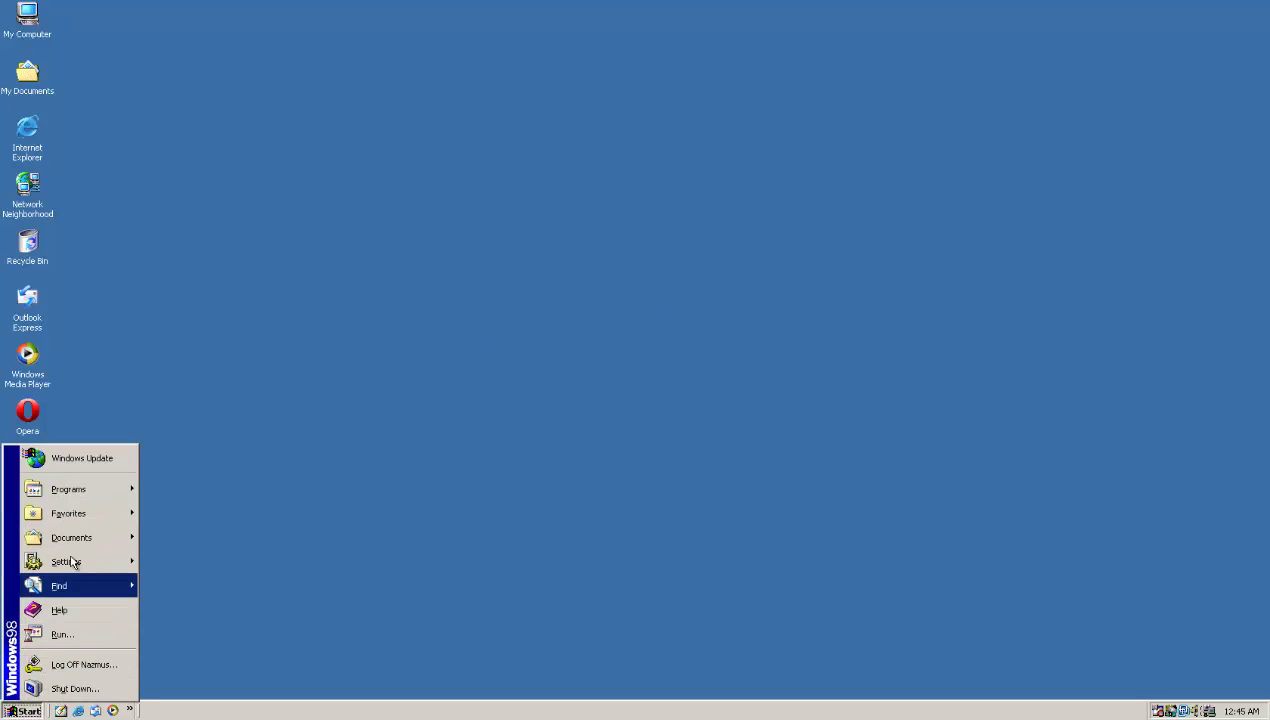
mouse_move(118, 500)
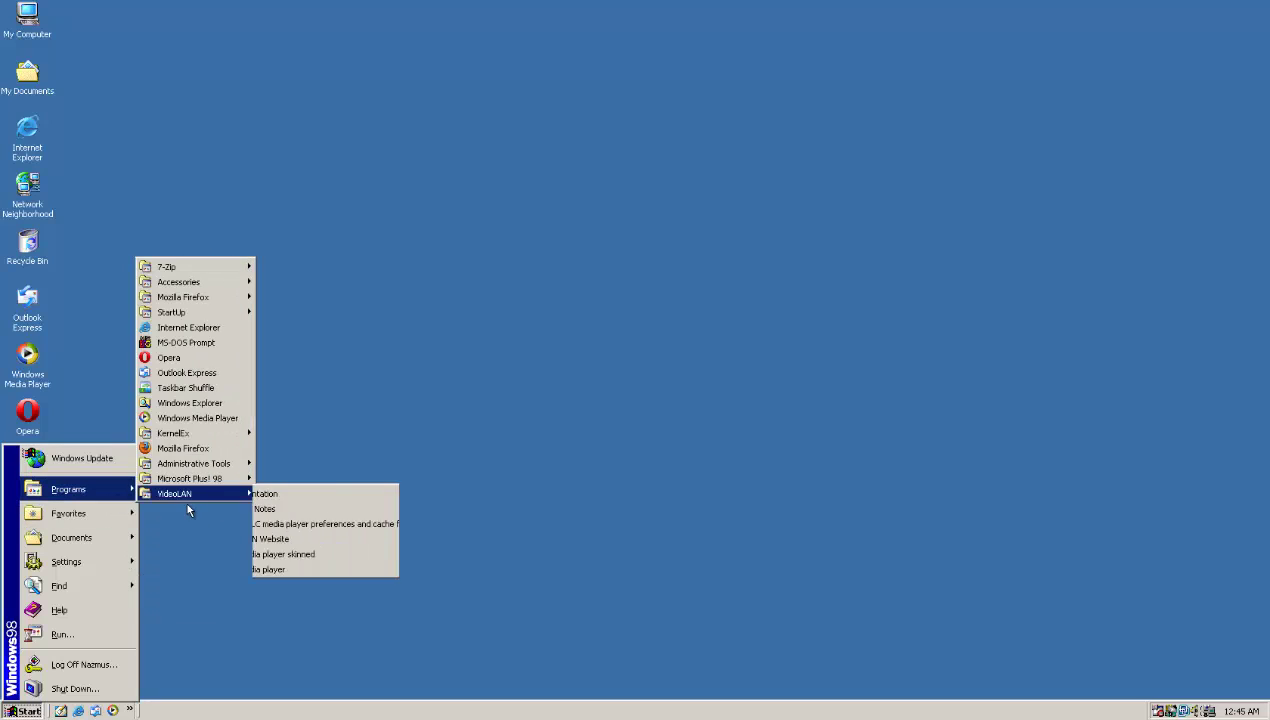
mouse_move(196, 486)
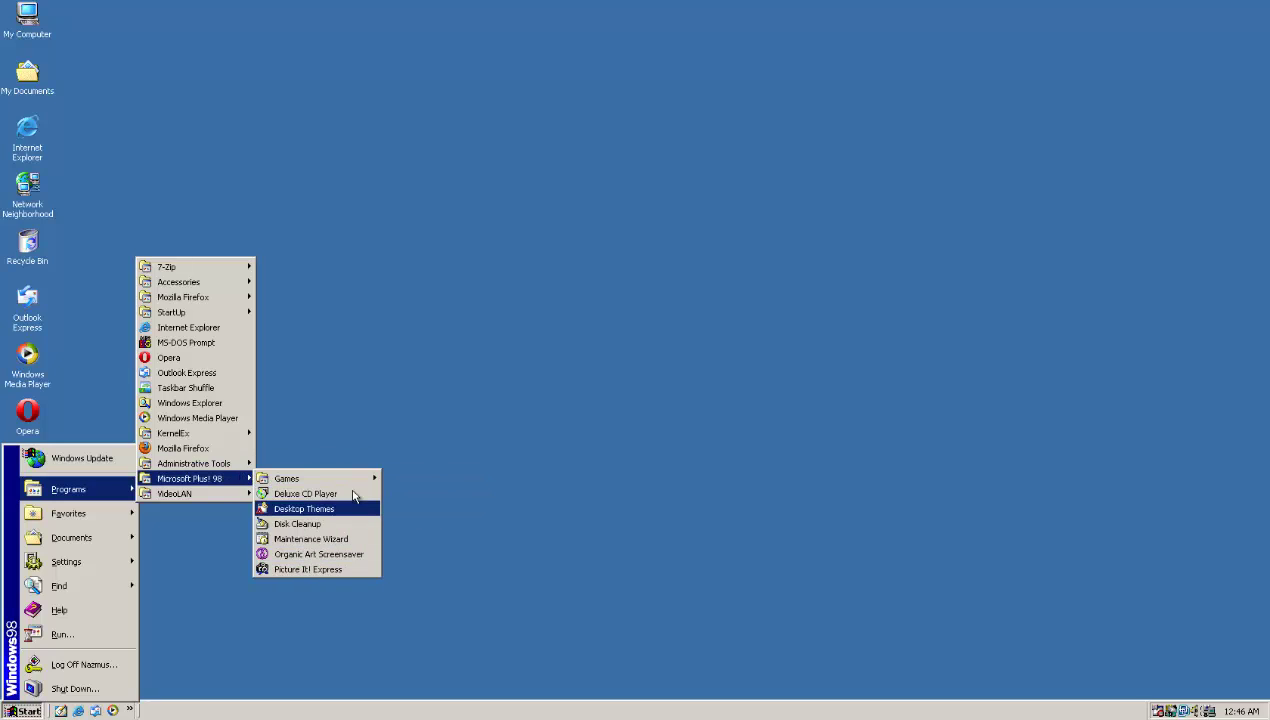
mouse_move(360, 484)
left_click(300, 509)
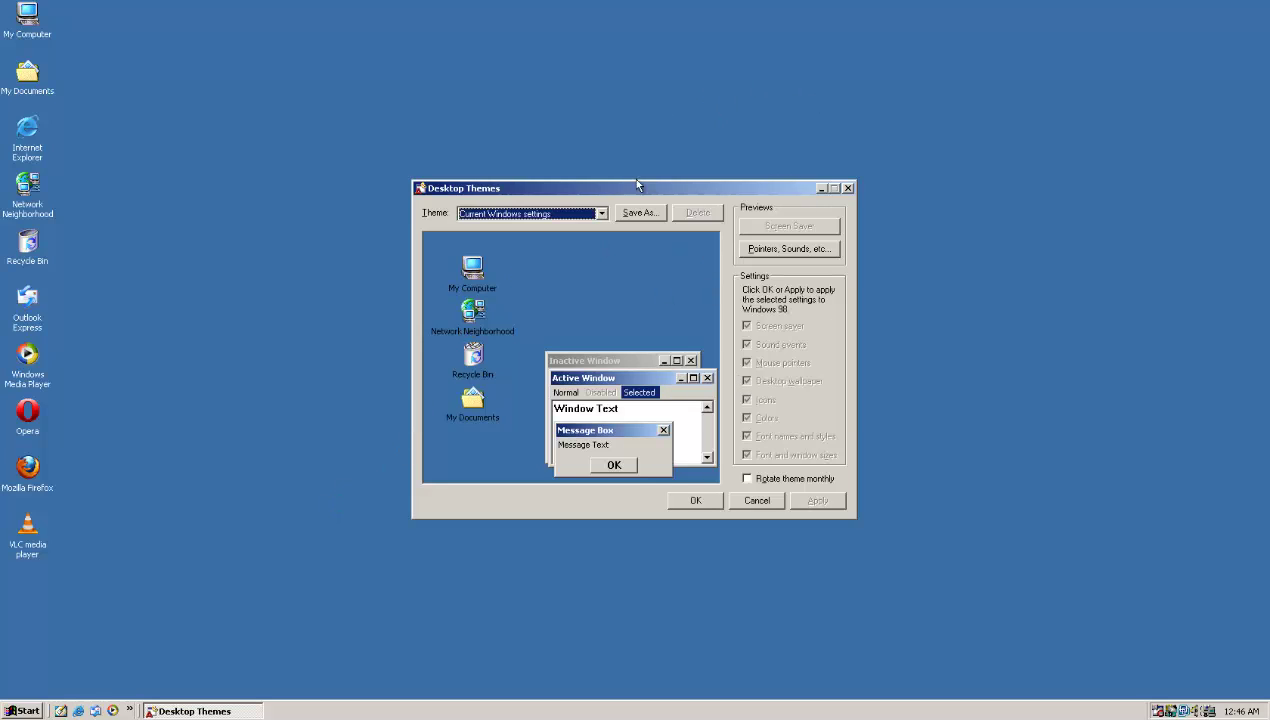
right_click(406, 54)
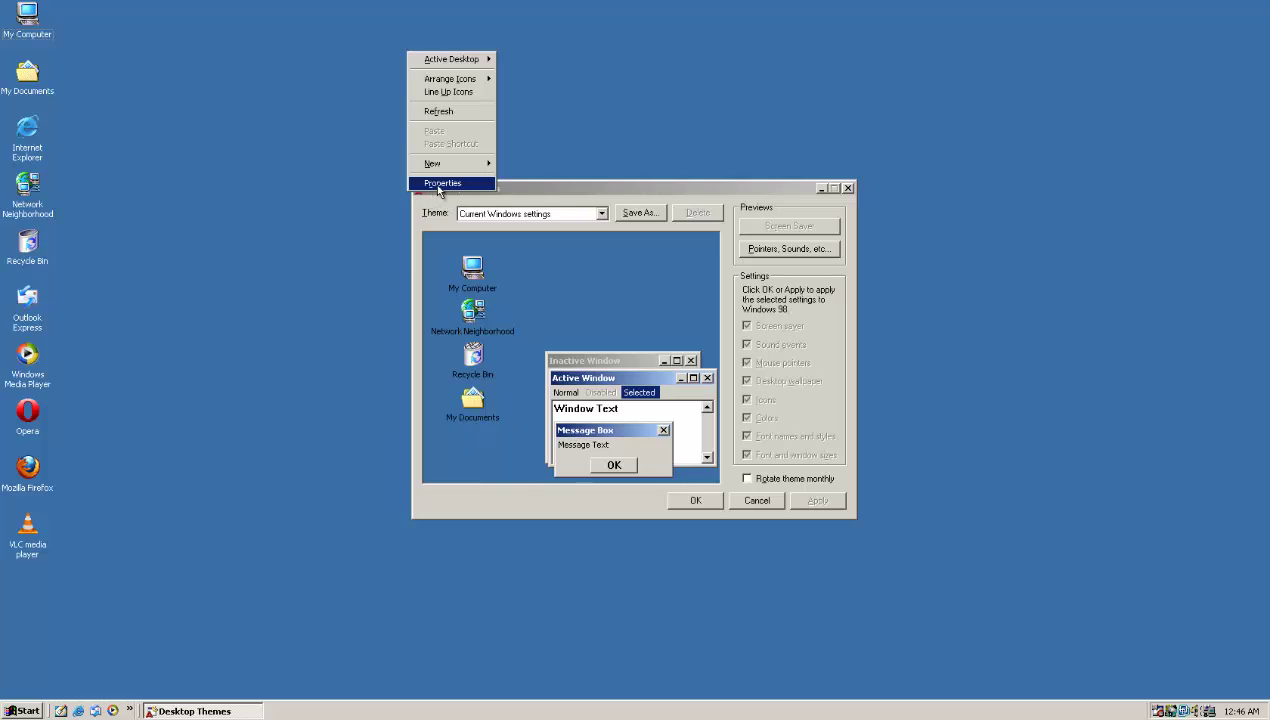
left_click(572, 193)
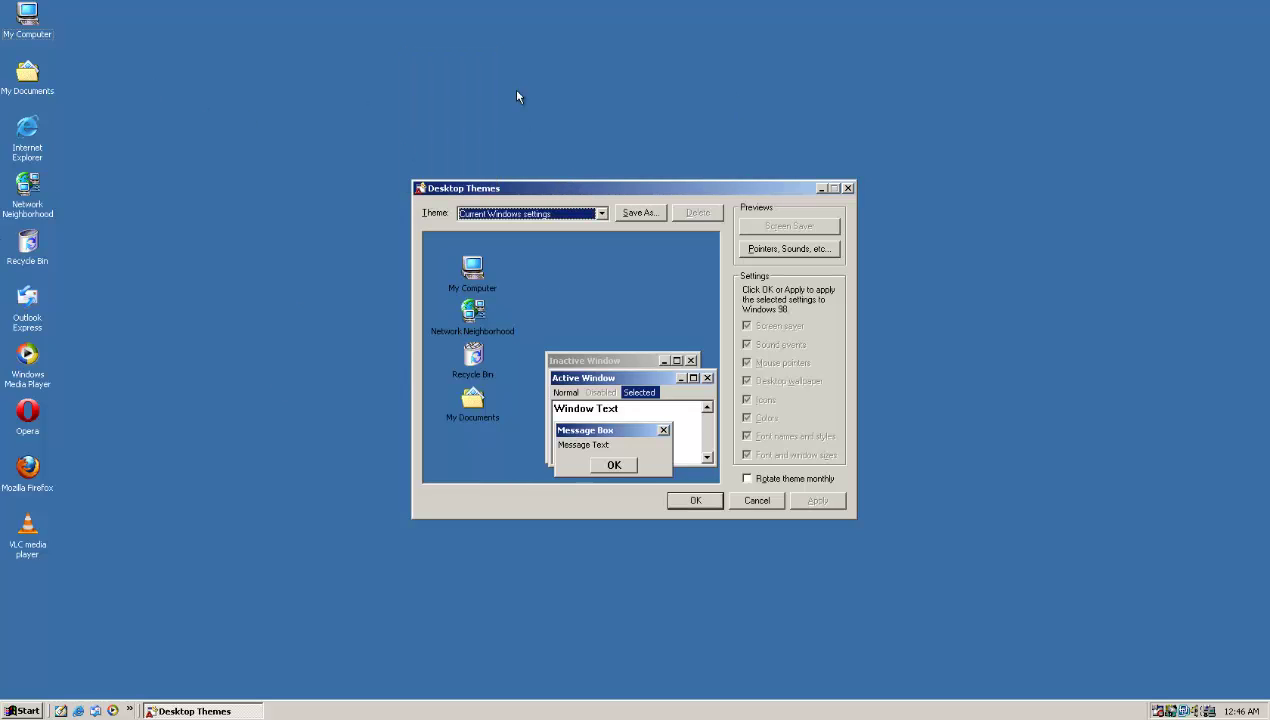
right_click(381, 82)
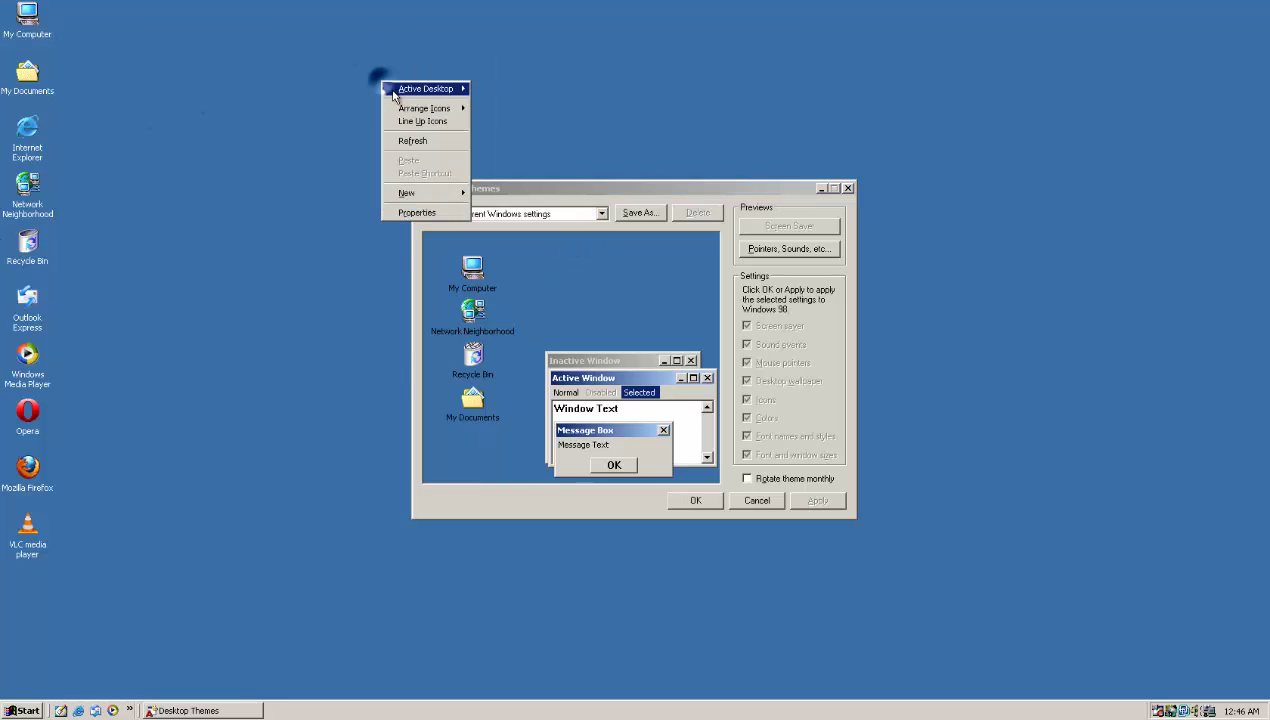
left_click(735, 190)
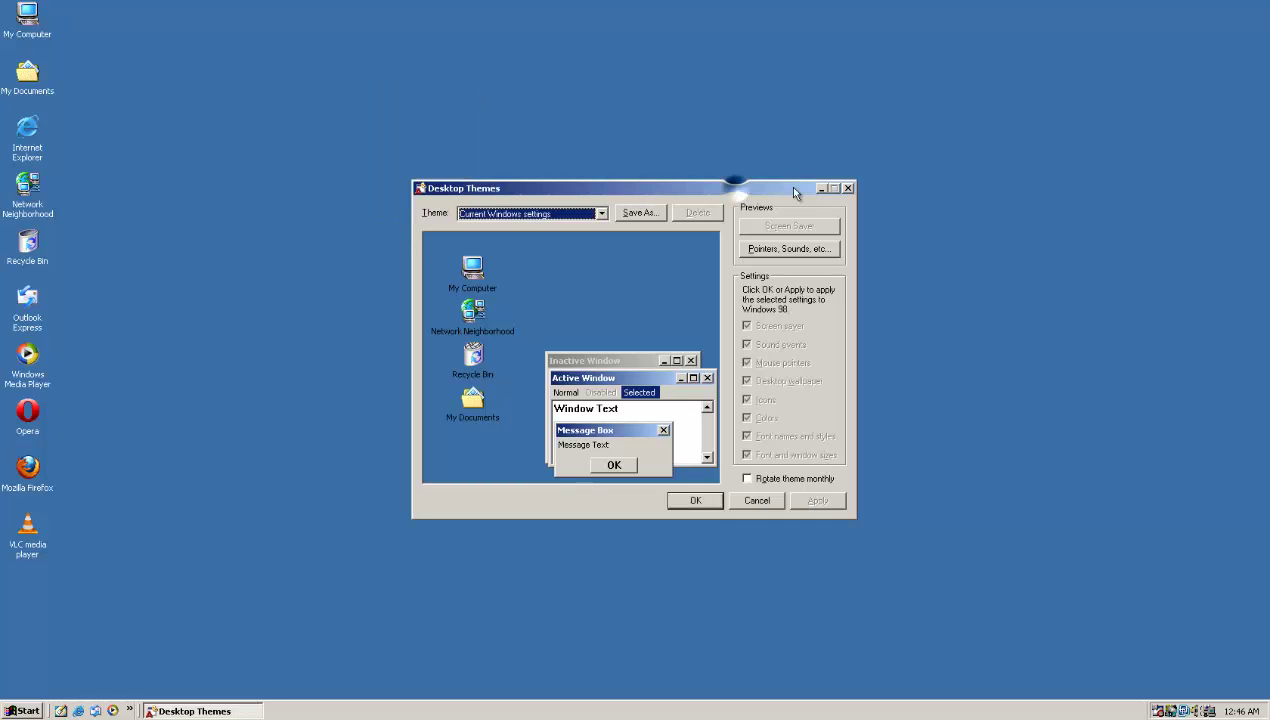
Minimize Desktop Themes and open the Sounds properties from Control Panel, moving the dialog beside the Control Panel window.
left_click(820, 188)
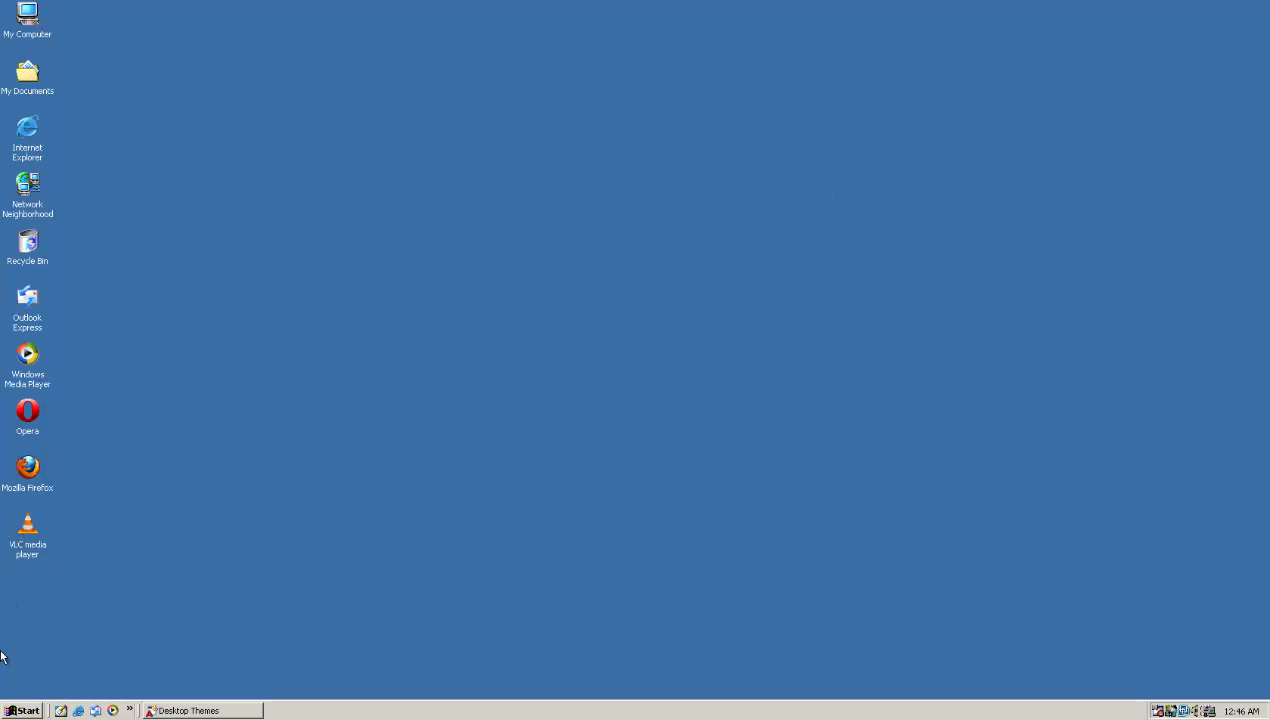
left_click(16, 708)
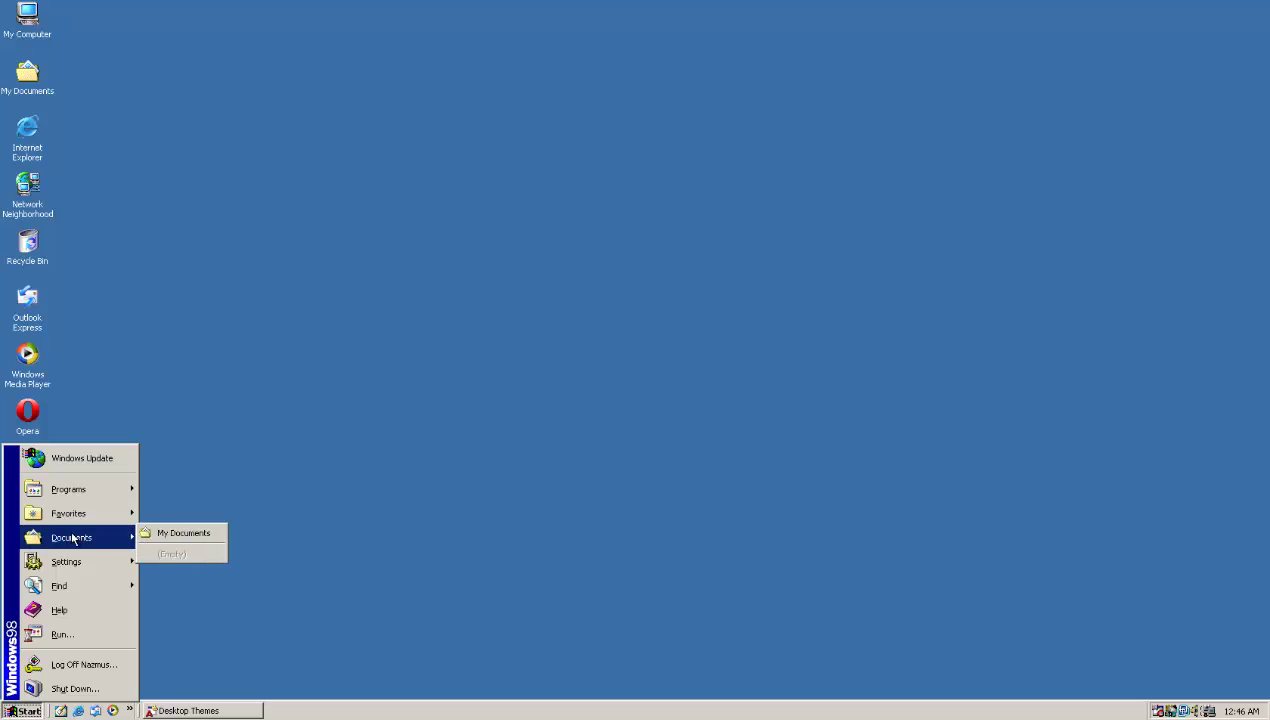
mouse_move(97, 523)
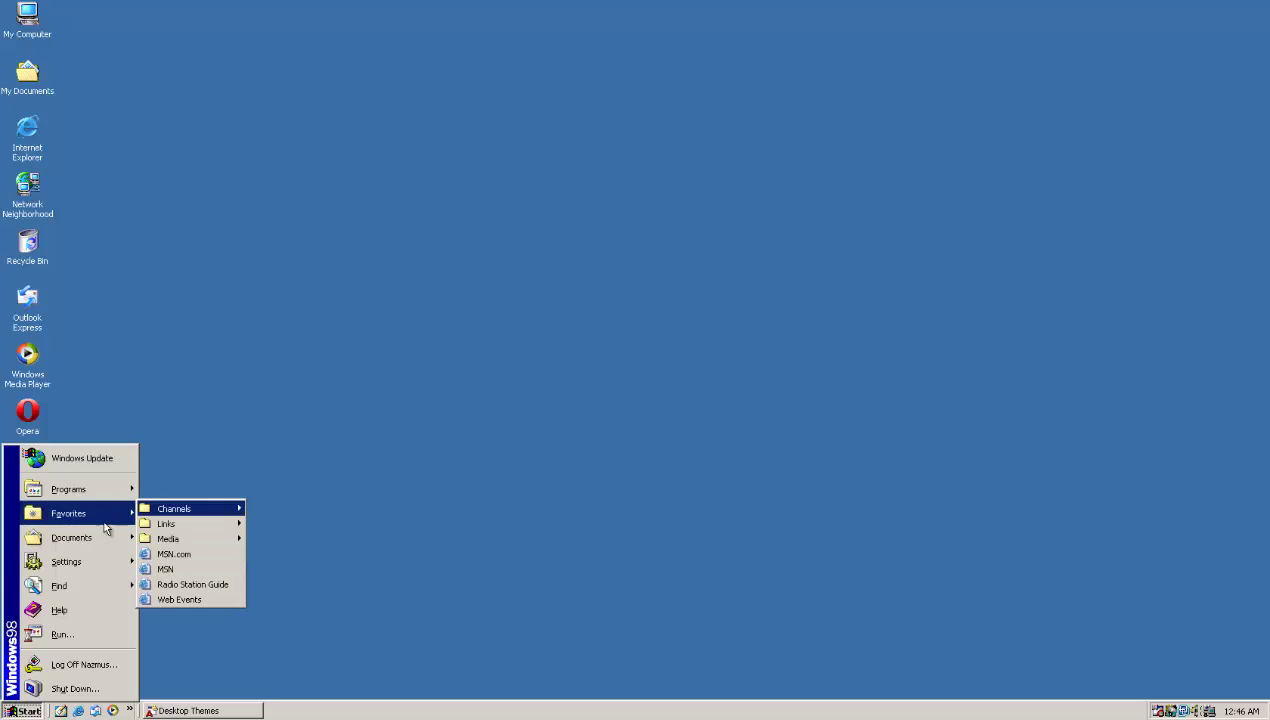
mouse_move(106, 566)
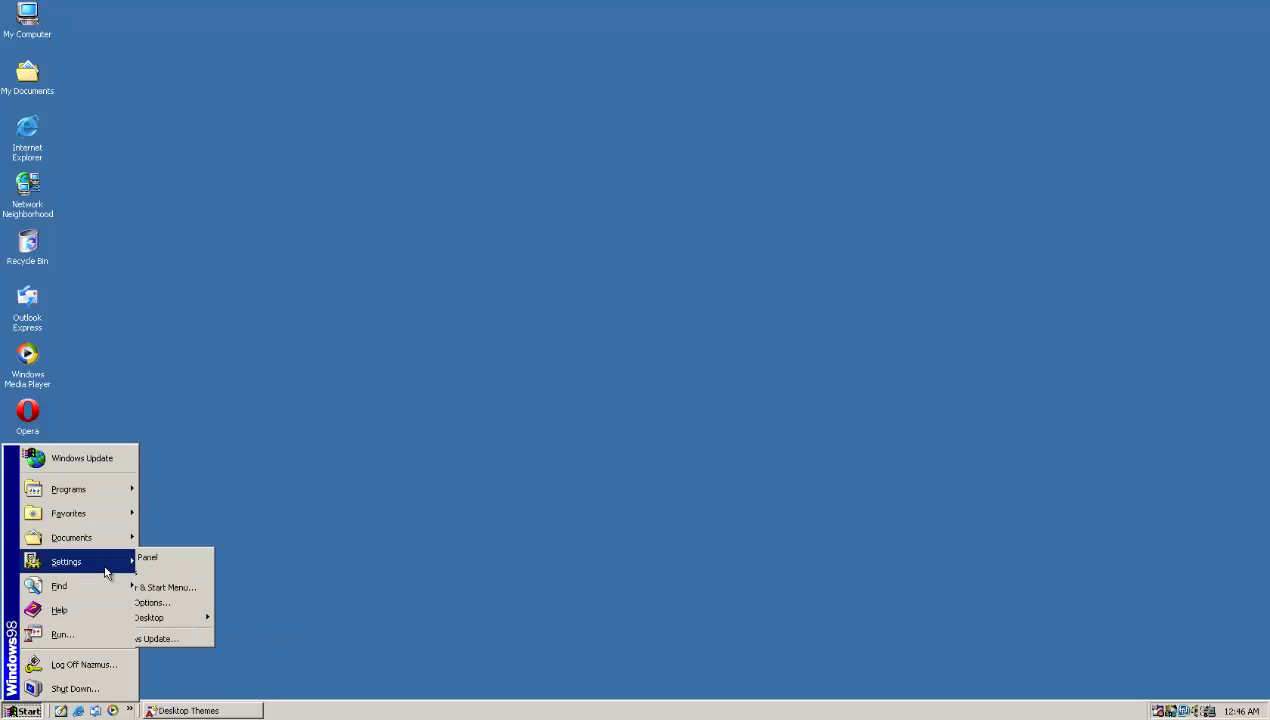
left_click(214, 557)
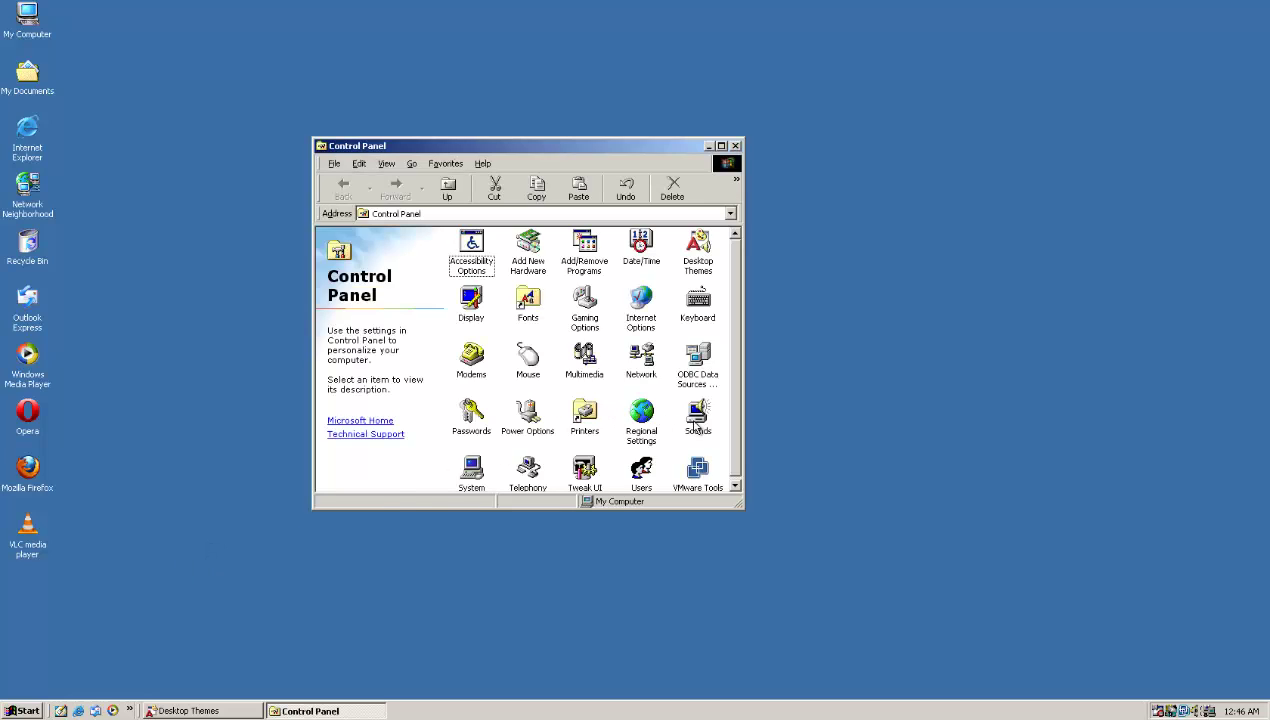
double_click(698, 412)
left_click_drag(314, 131, 835, 258)
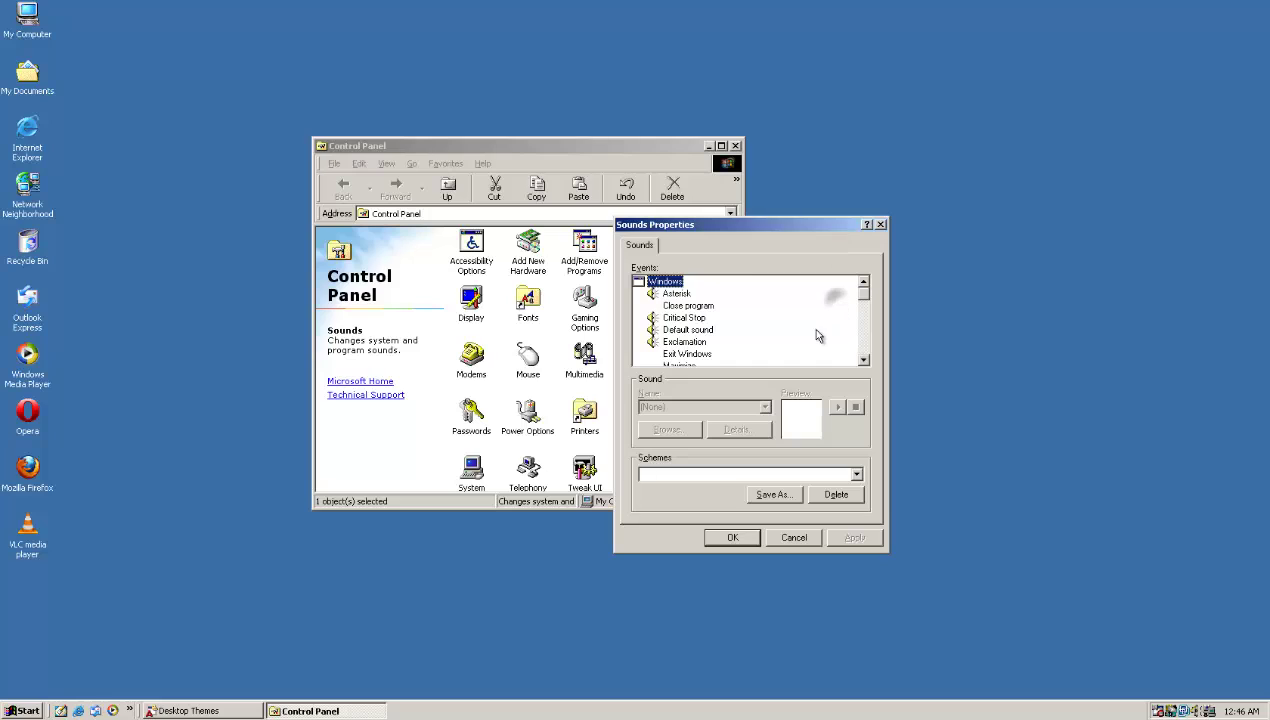
Browse the sound files available for the Exit Windows event.
left_click(697, 353)
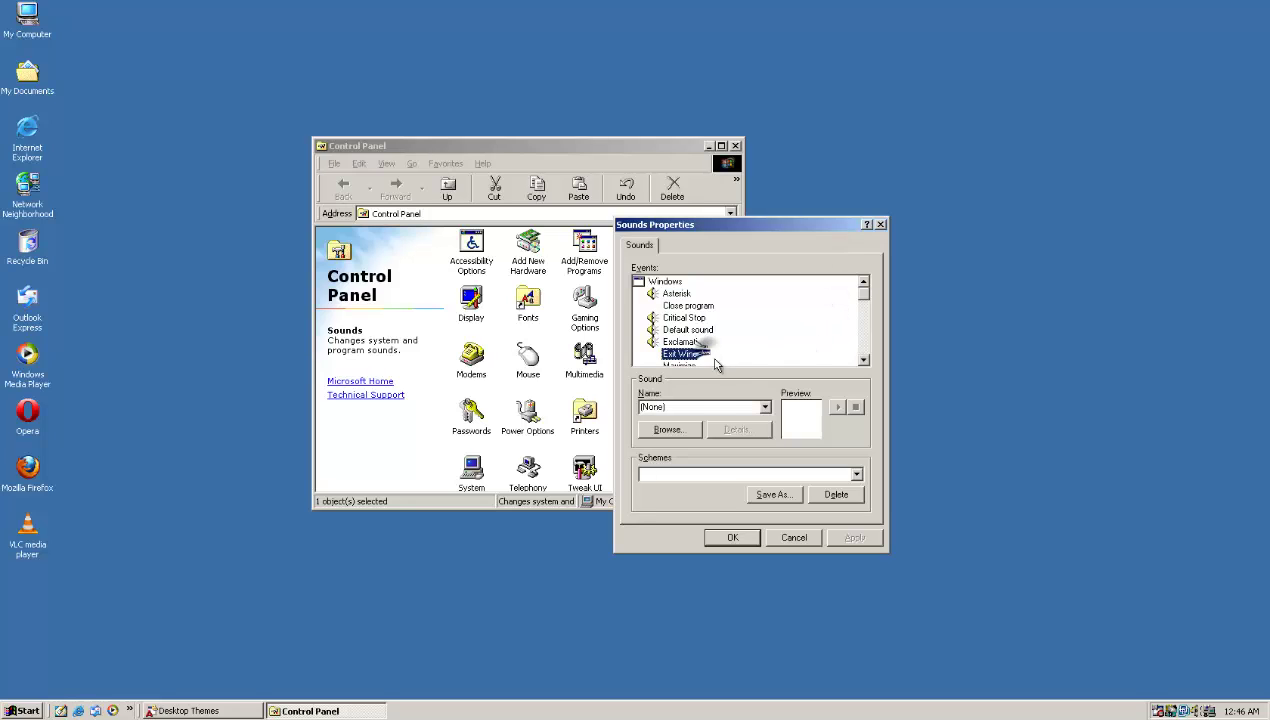
left_click(693, 405)
left_click(765, 407)
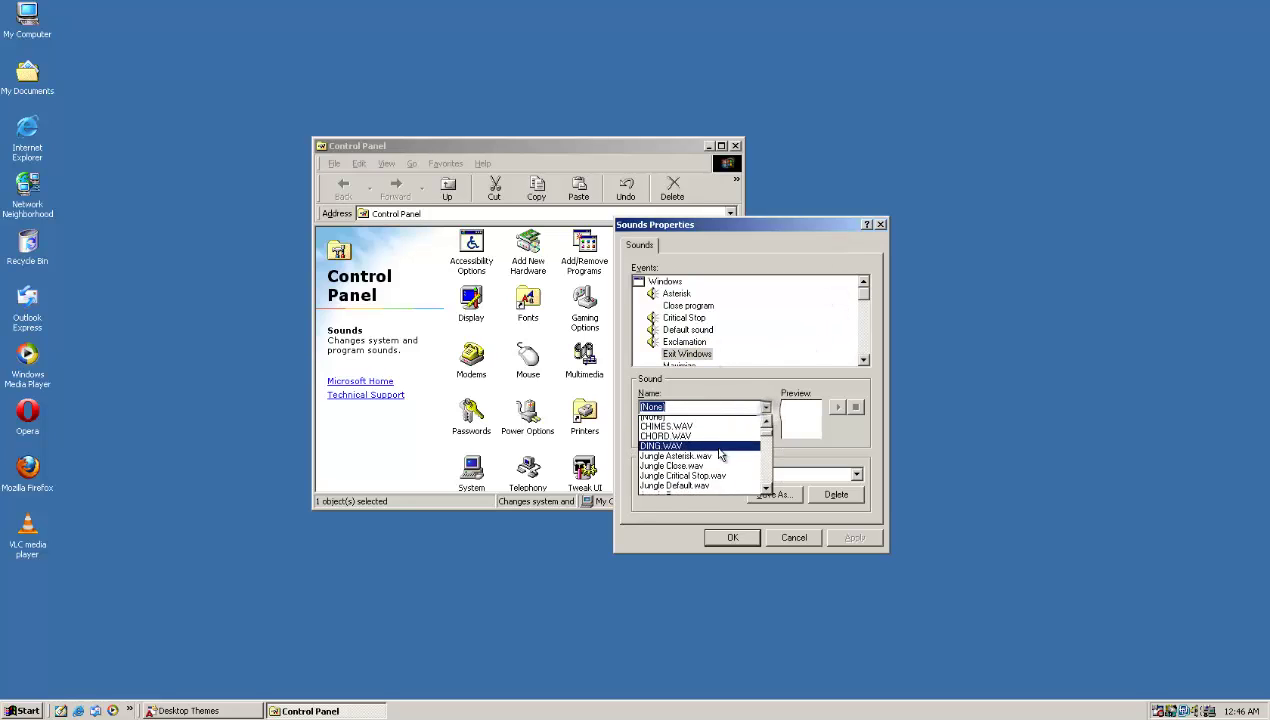
scroll(720, 455, "down", 8)
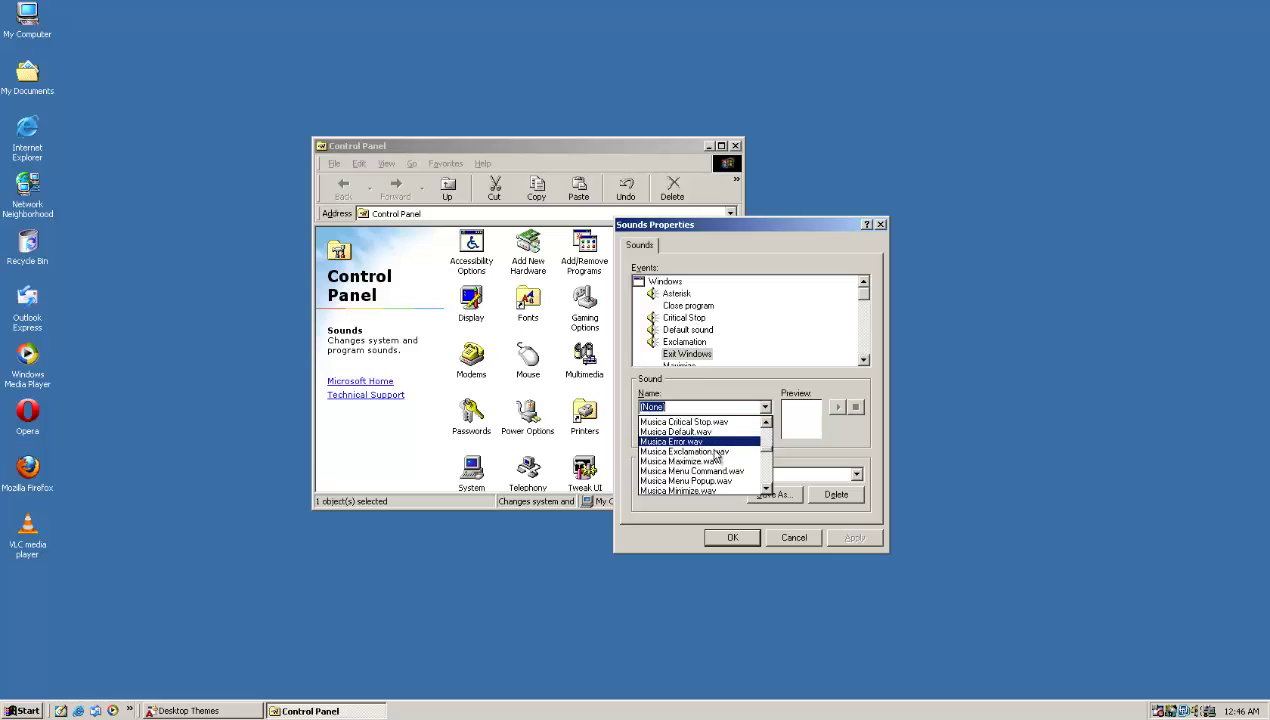
scroll(717, 458, "down", 7)
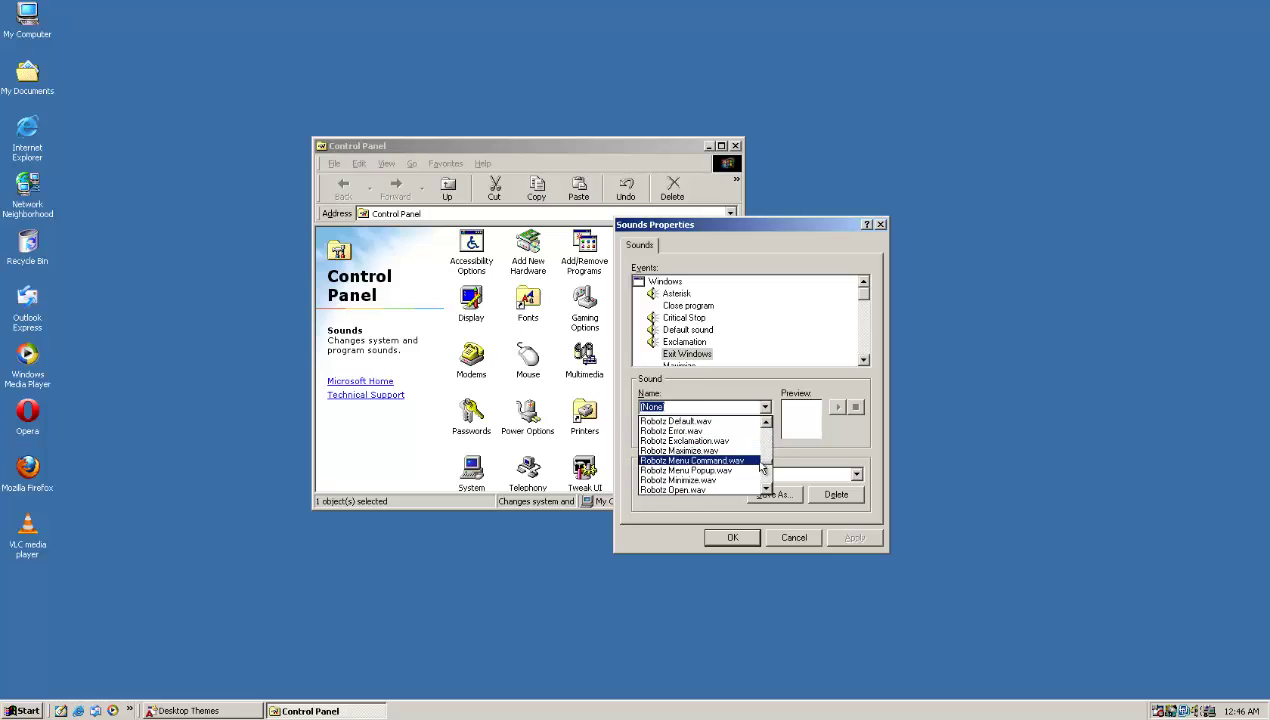
left_click_drag(762, 466, 816, 414)
Preview the sound assigned to the Start Windows event and close the Sounds properties without applying changes.
scroll(800, 320, "down", 5)
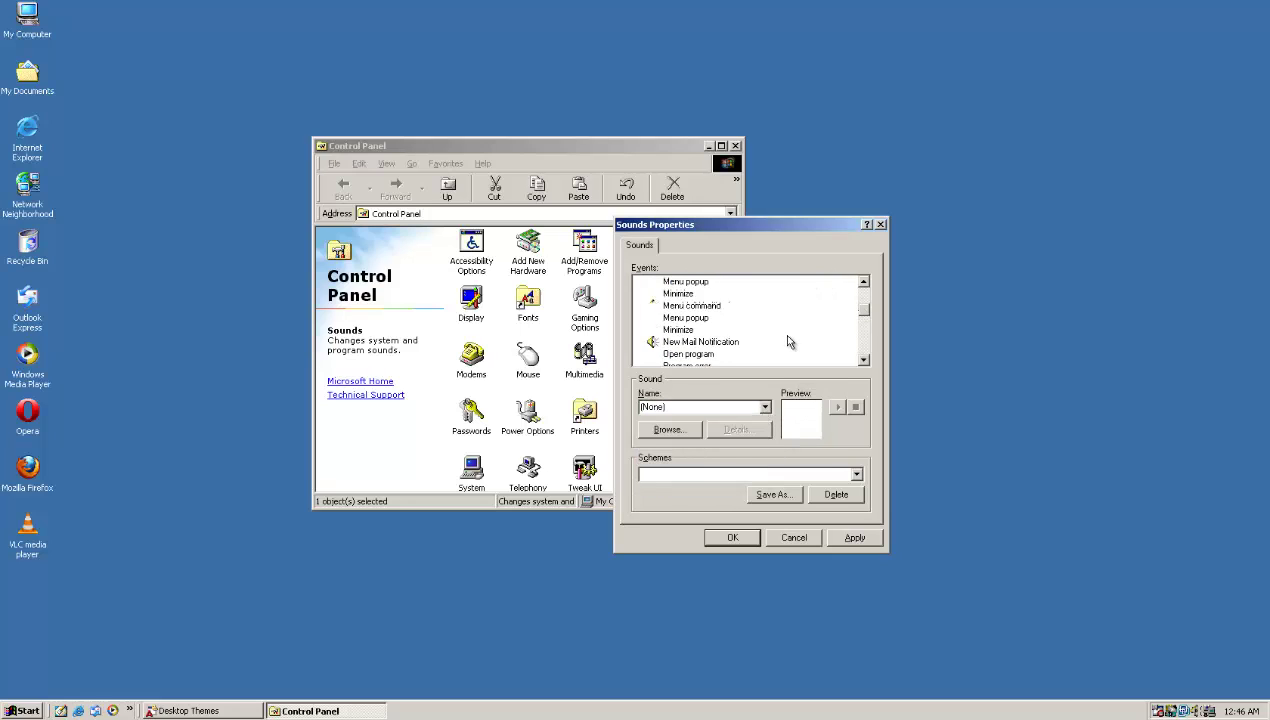
scroll(788, 342, "down", 8)
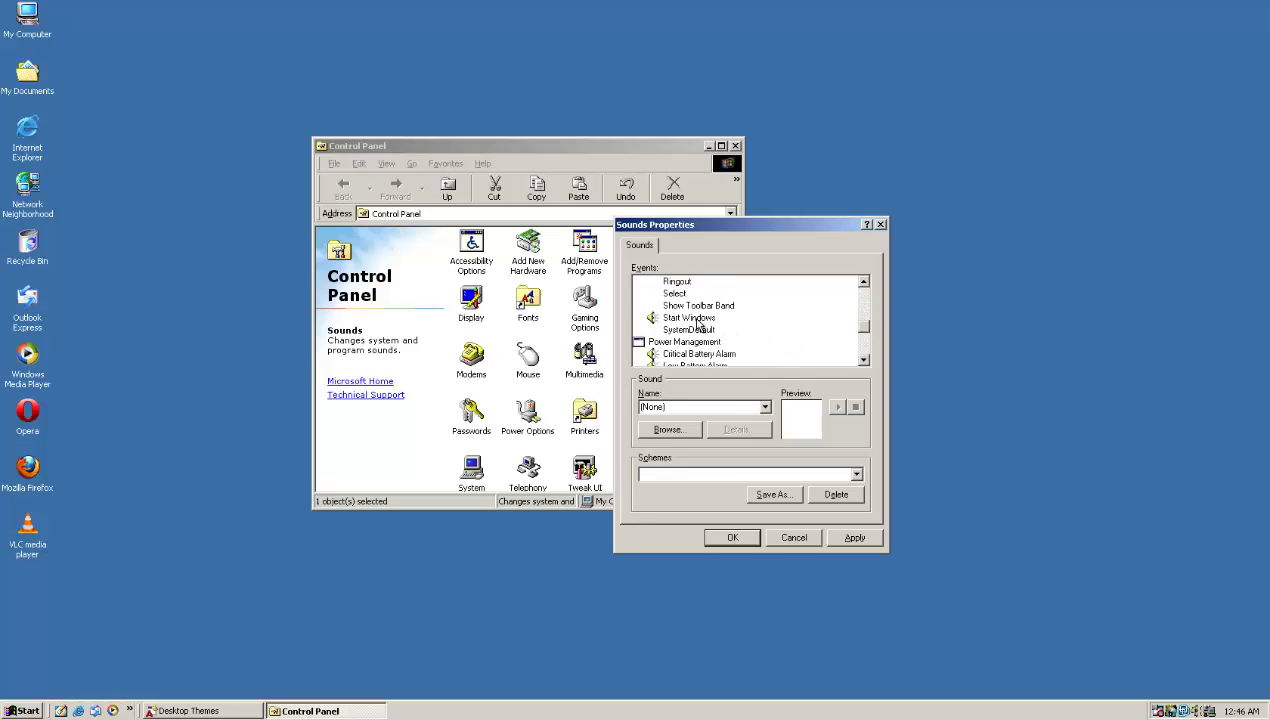
left_click(699, 318)
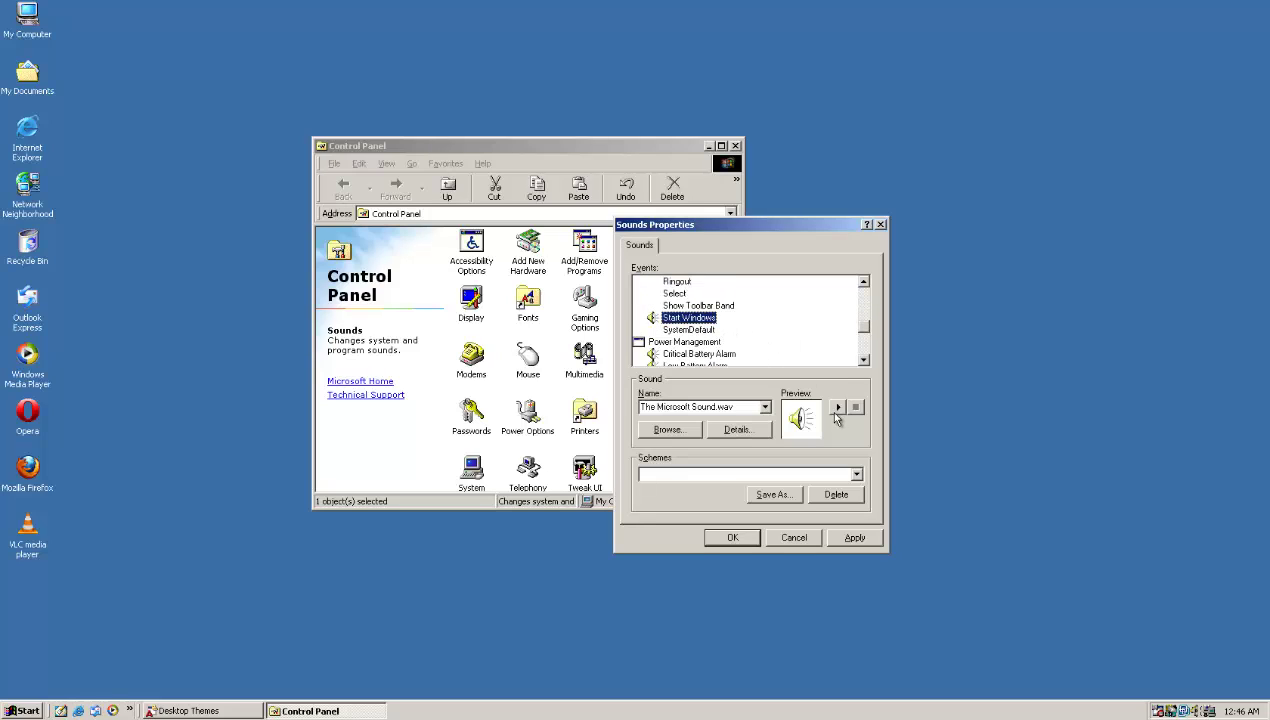
left_click(836, 412)
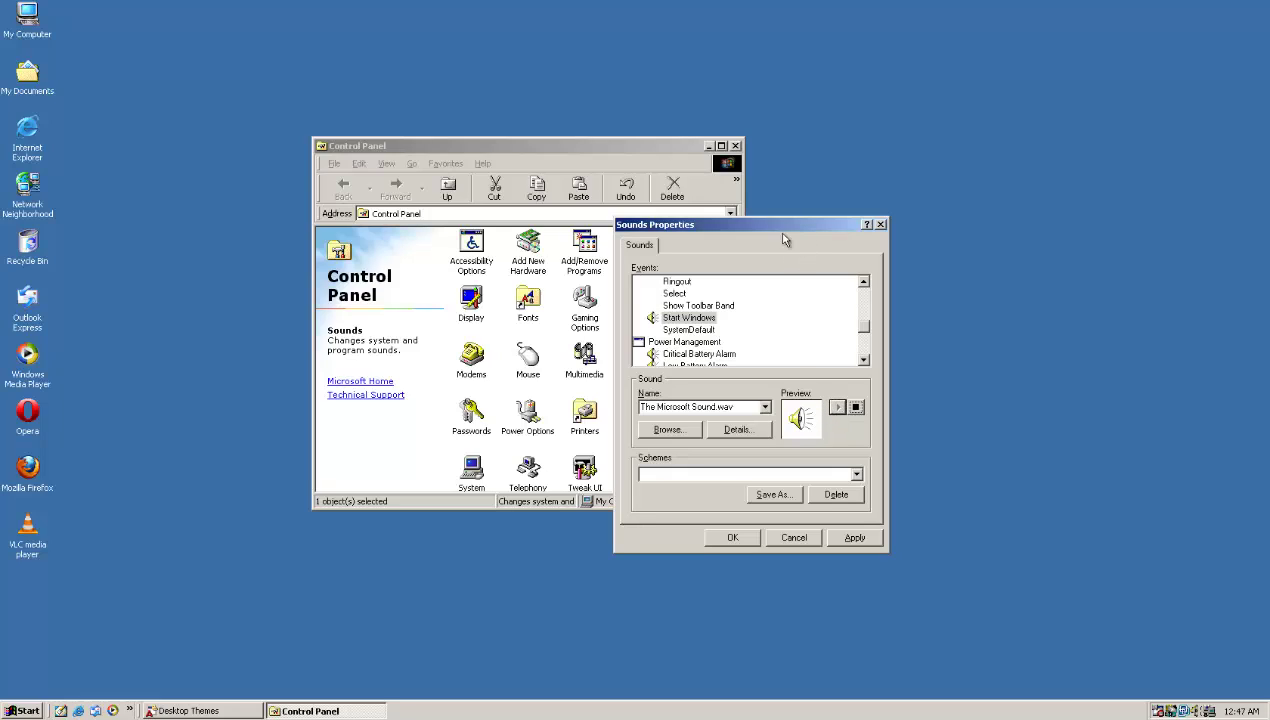
left_click(880, 225)
Restore Desktop Themes, preview the Doonesbury theme and select Falling Leaves (high color) instead.
left_click(180, 709)
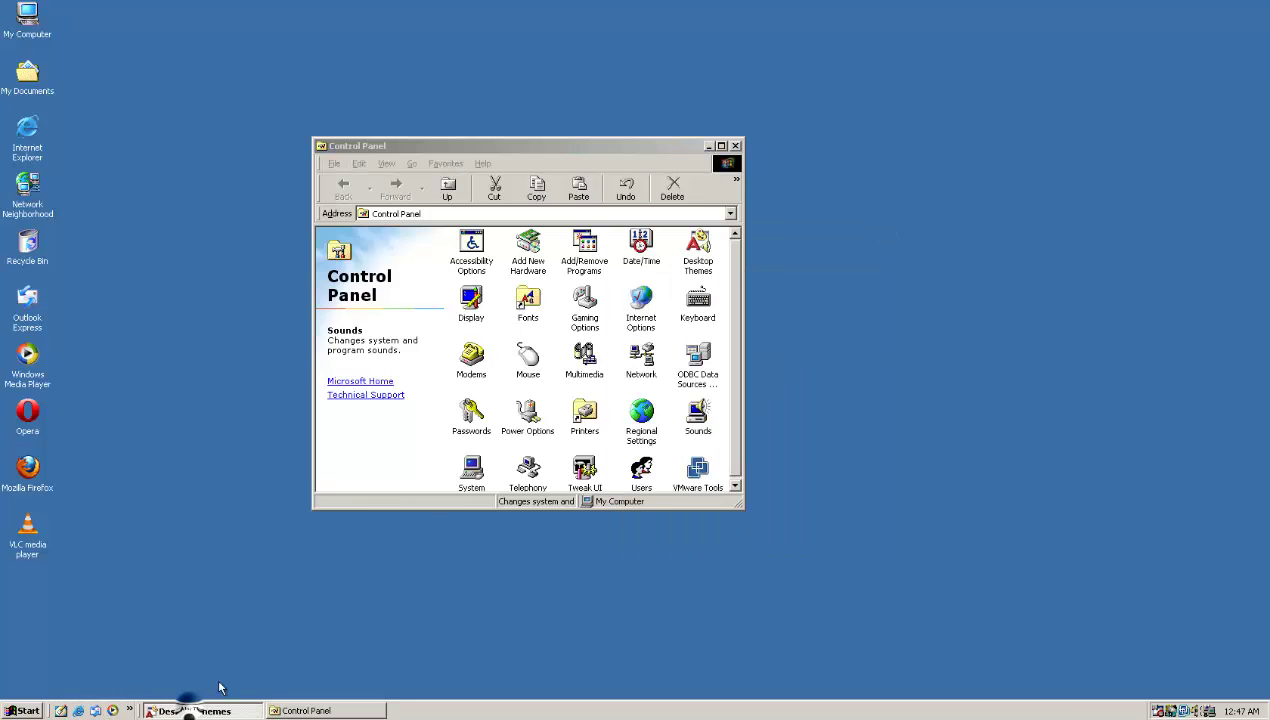
left_click(582, 216)
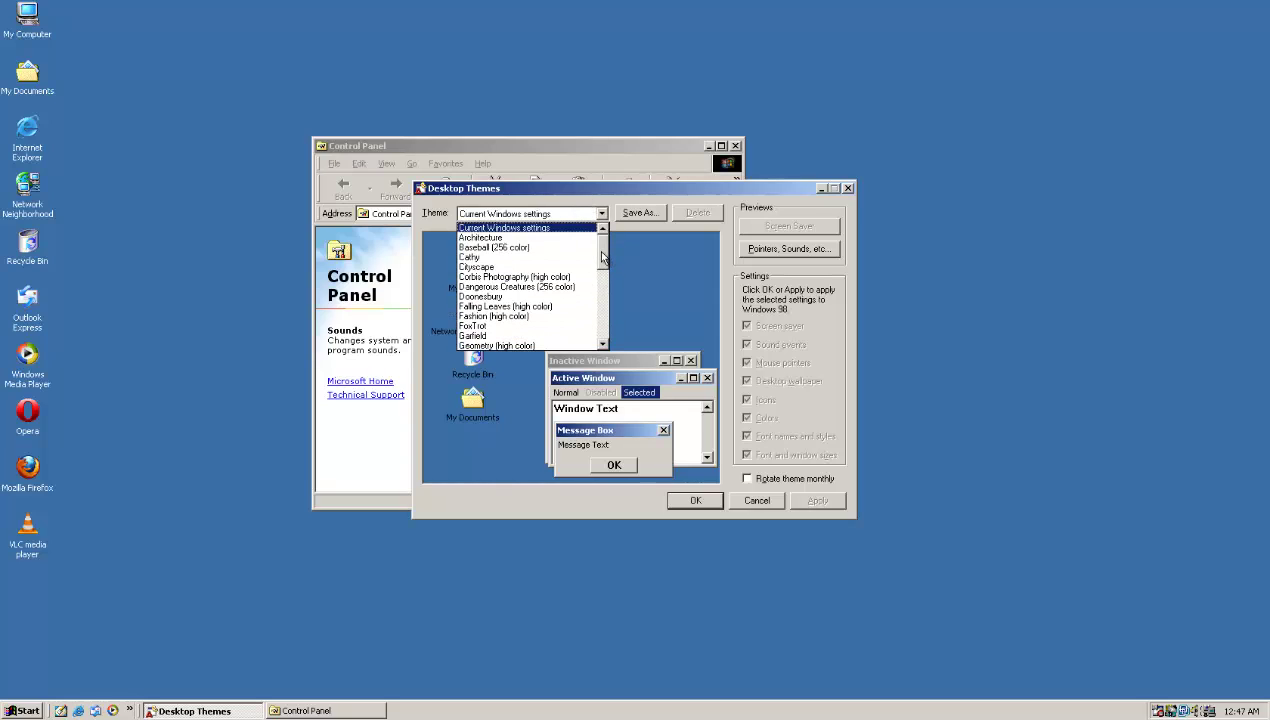
left_click(510, 296)
left_click(565, 214)
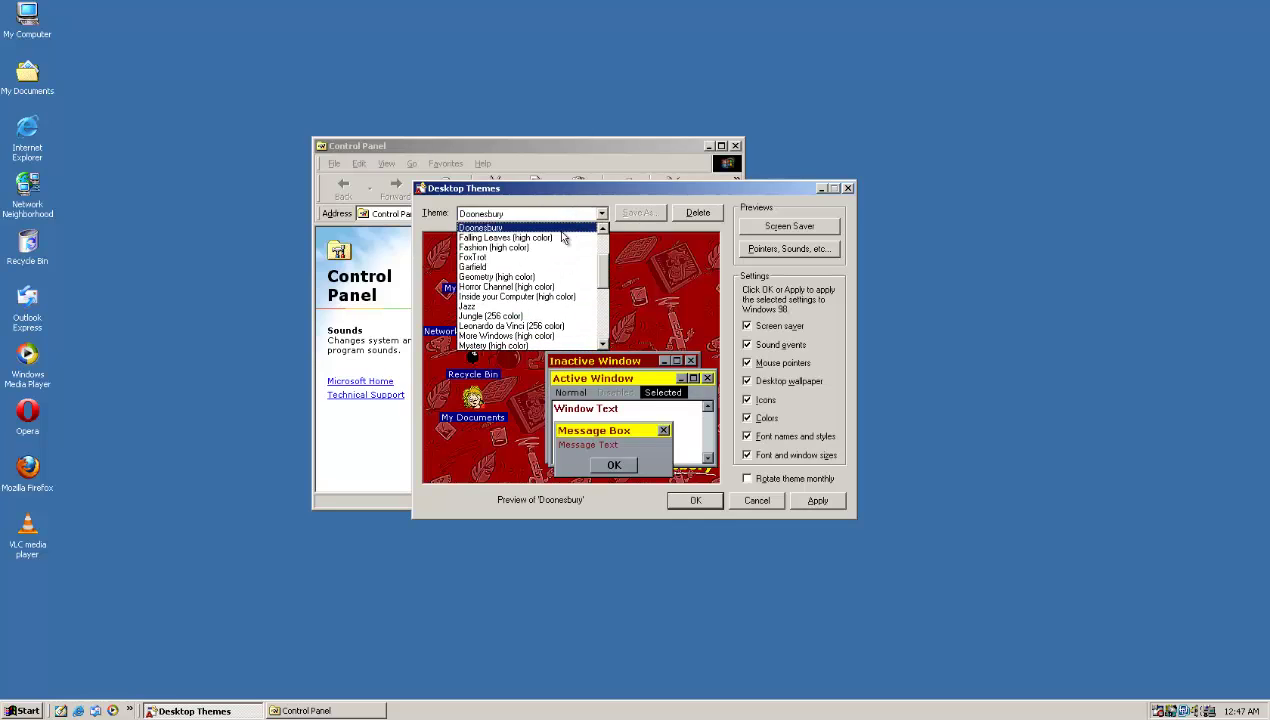
left_click(537, 238)
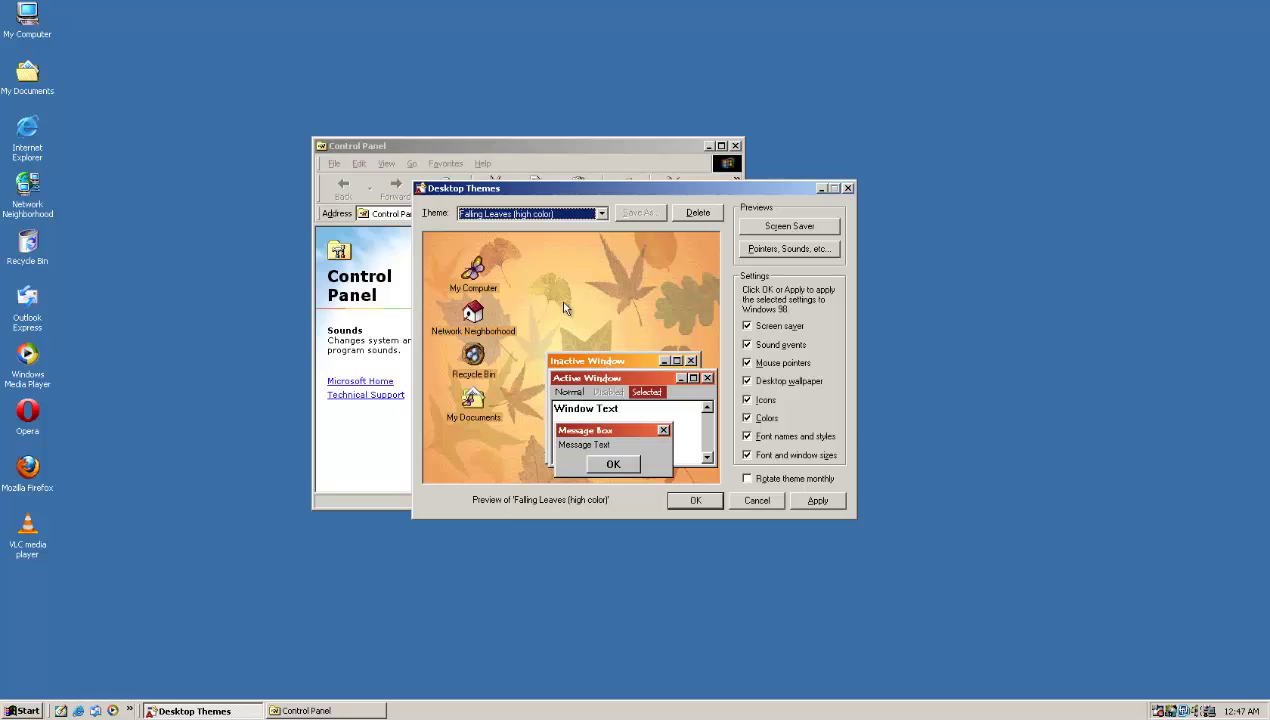
left_click(600, 214)
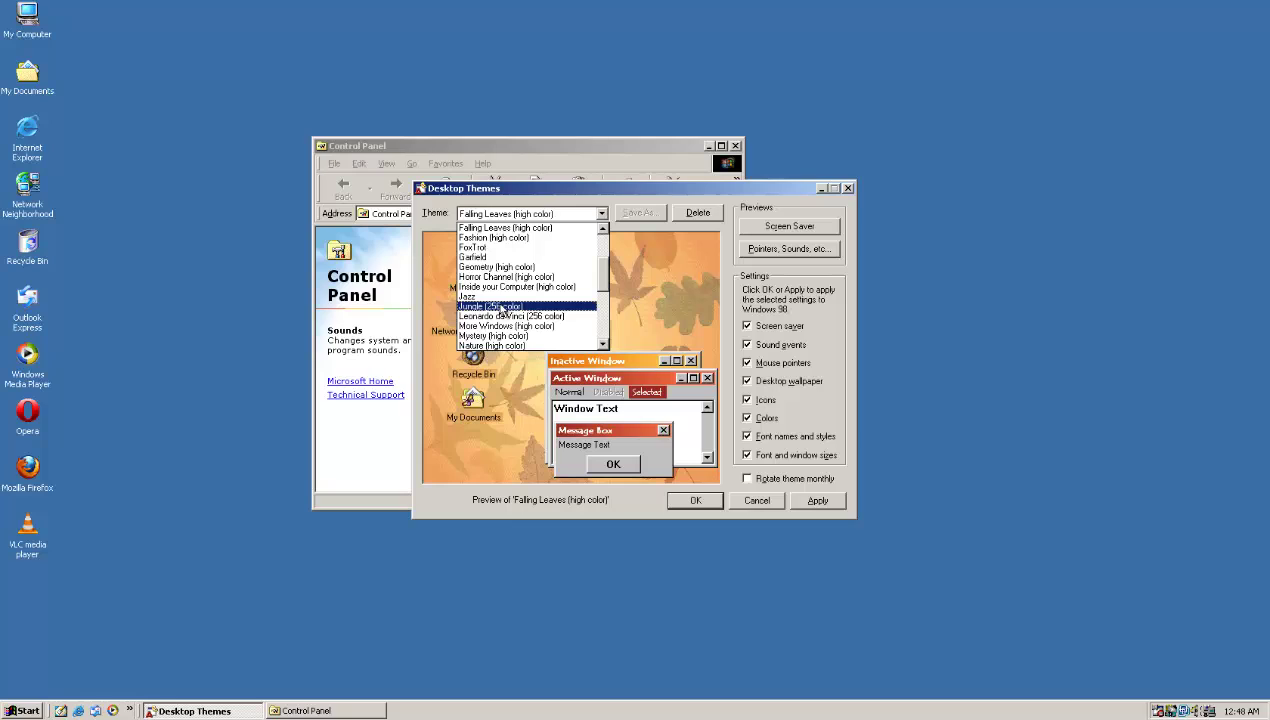
scroll(510, 305, "up", 3)
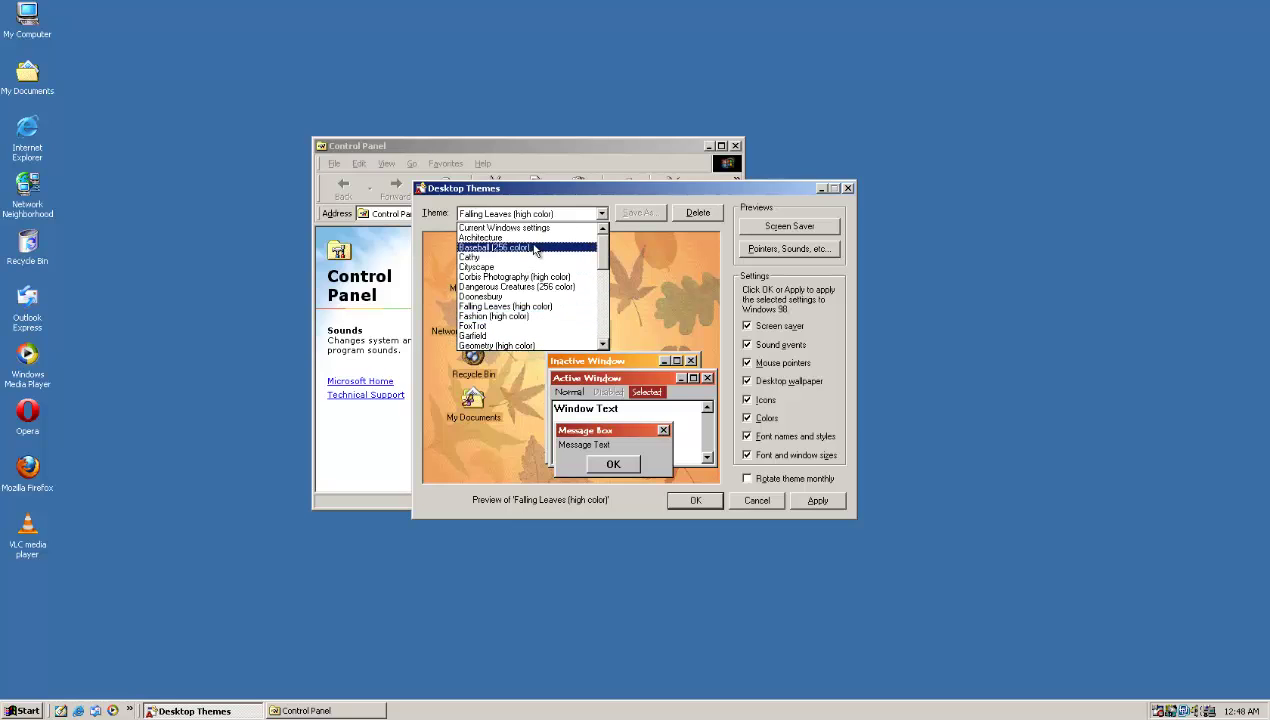
left_click(610, 192)
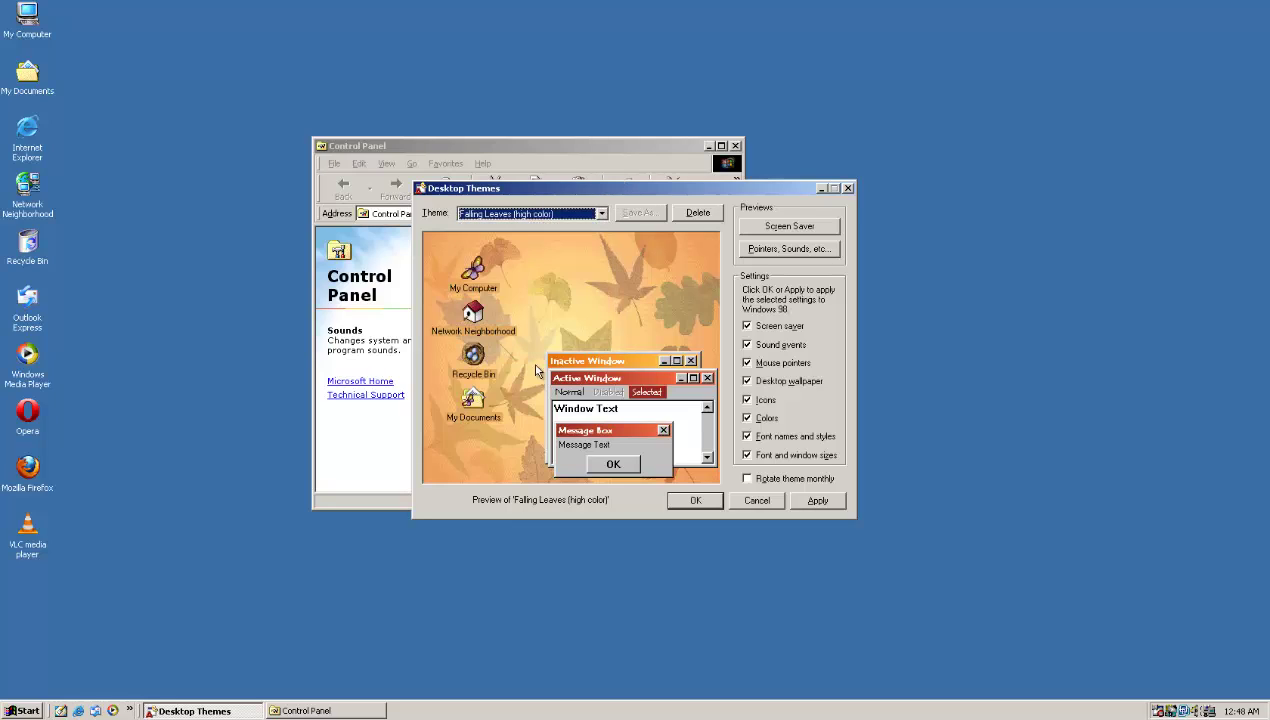
Apply the Falling Leaves (high color) theme to Windows and minimize Desktop Themes.
left_click(800, 500)
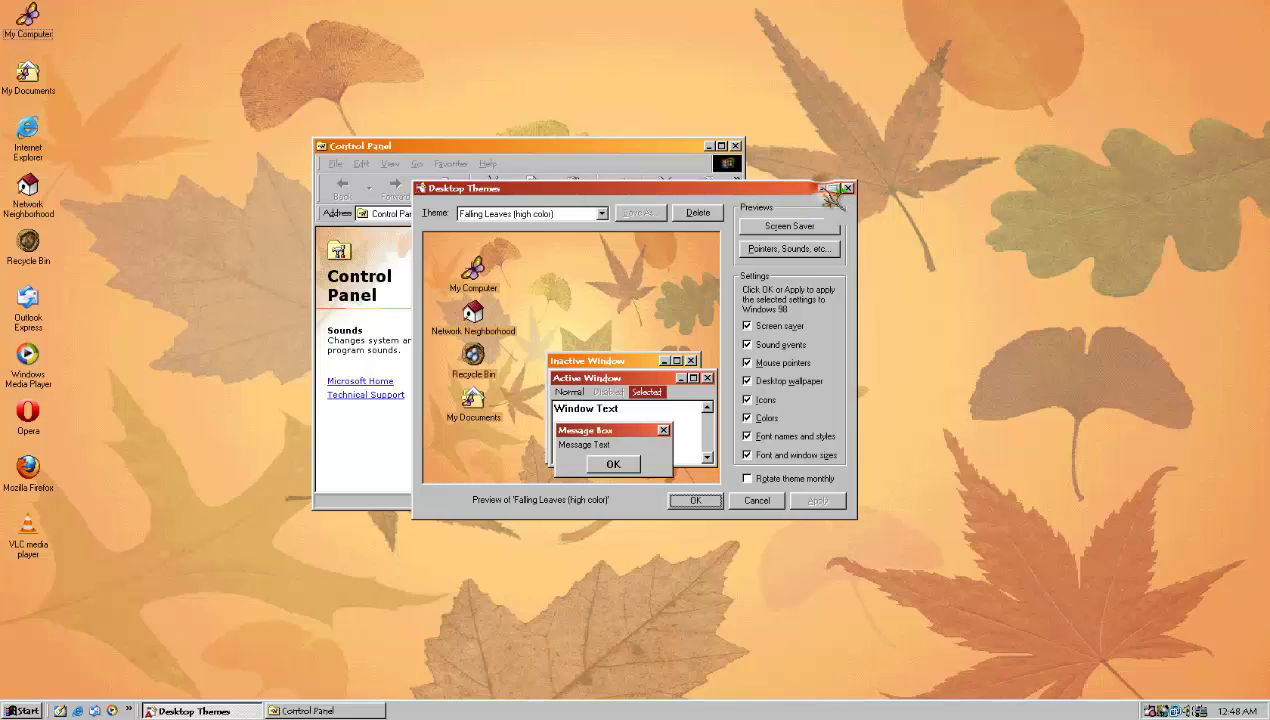
left_click(846, 188)
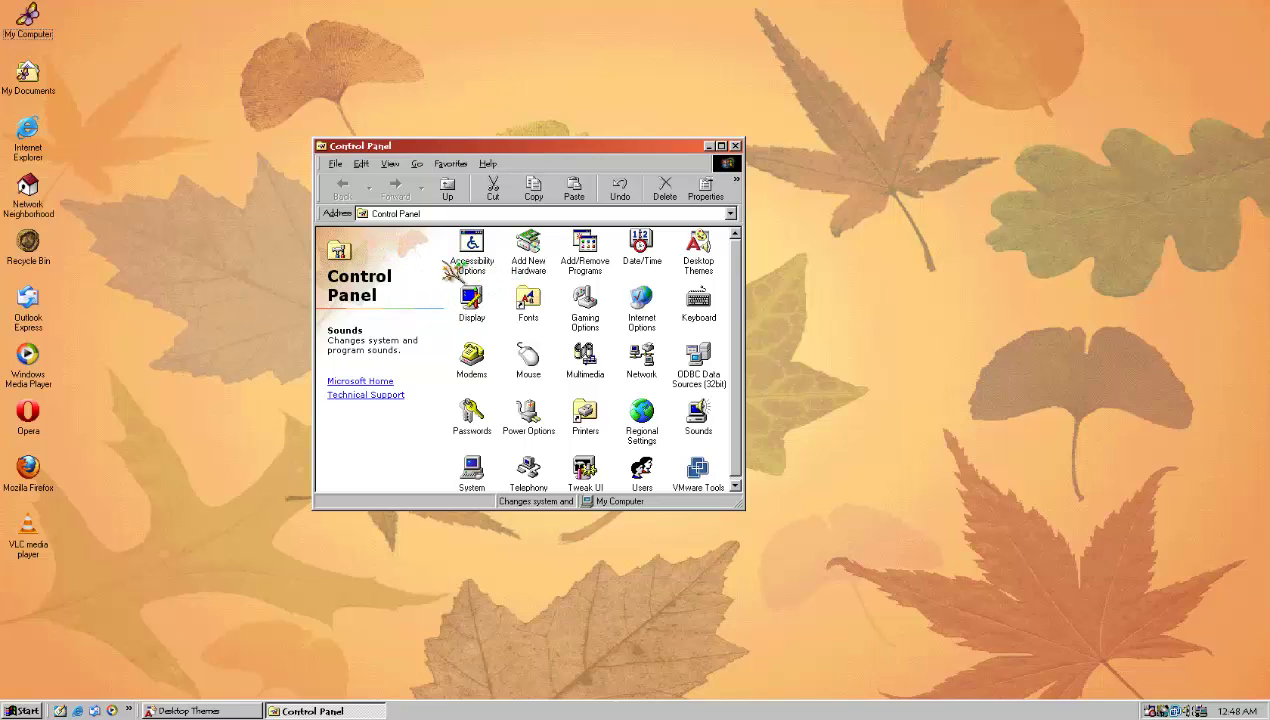
Glance at My Computer, return to Control Panel and preview the Exit Windows event sound in the Sounds properties.
left_click(447, 188)
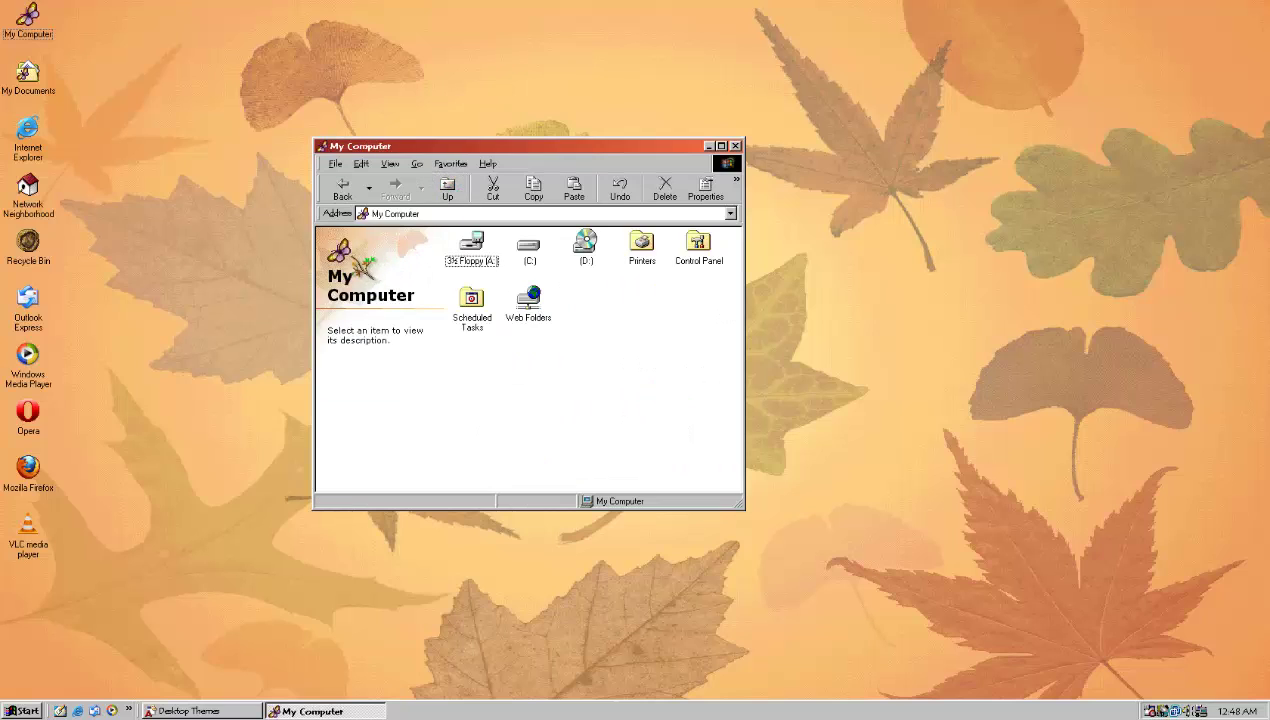
left_click(342, 188)
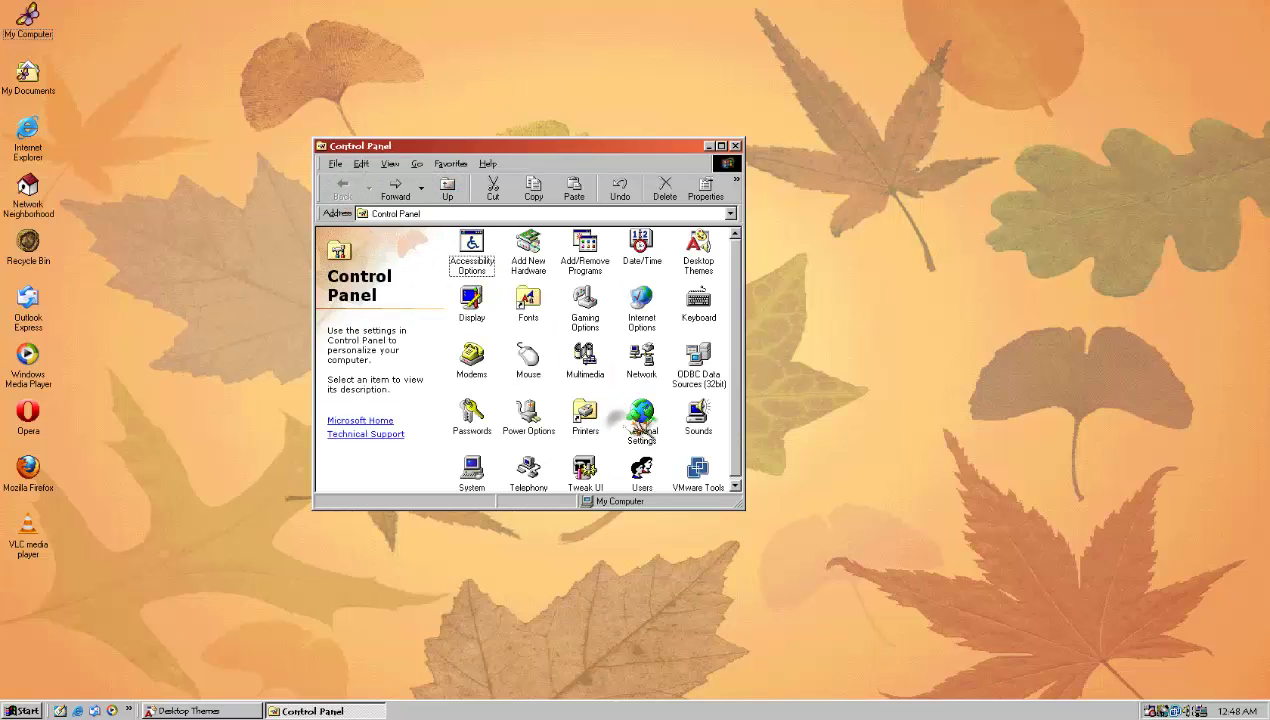
double_click(696, 414)
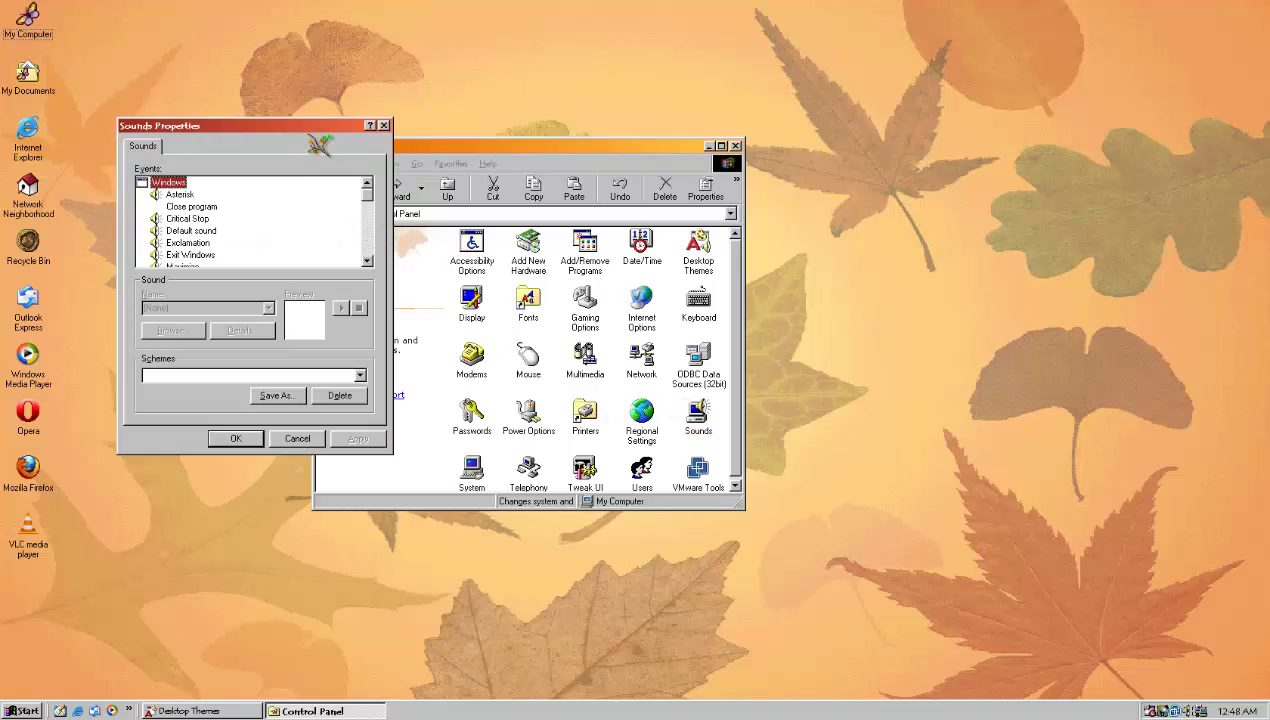
left_click_drag(312, 127, 598, 188)
left_click(478, 314)
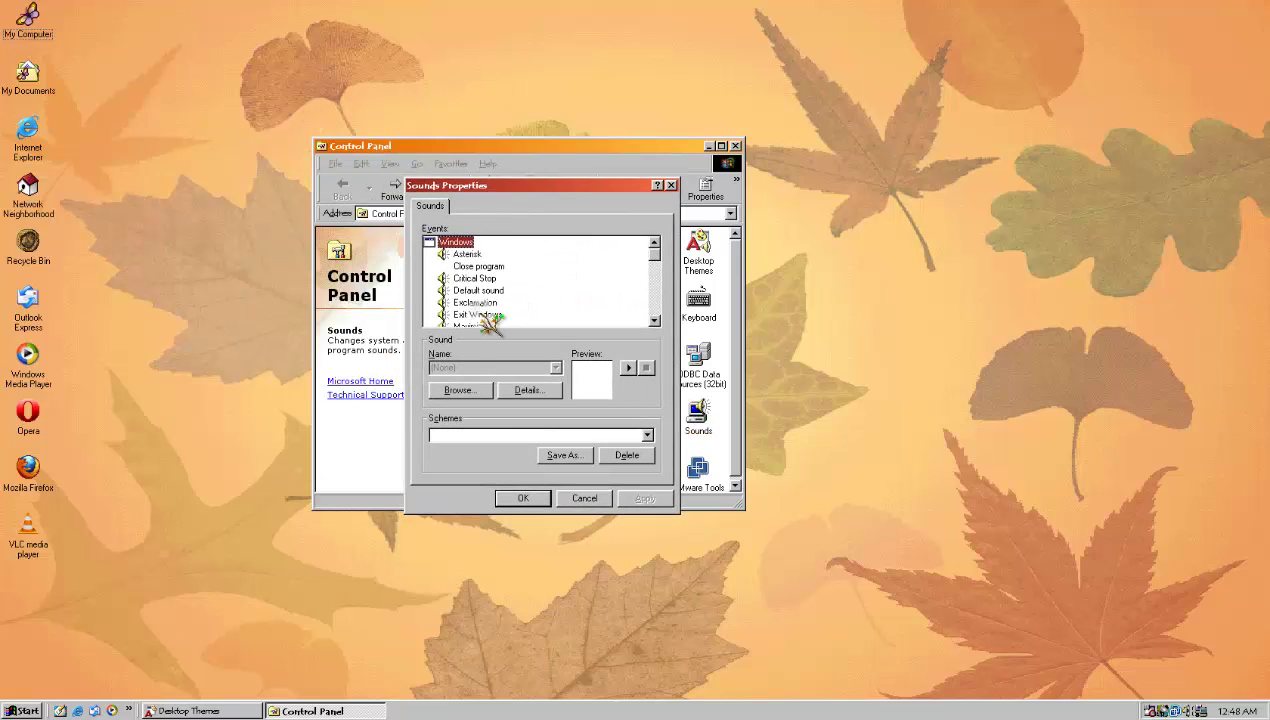
left_click(628, 367)
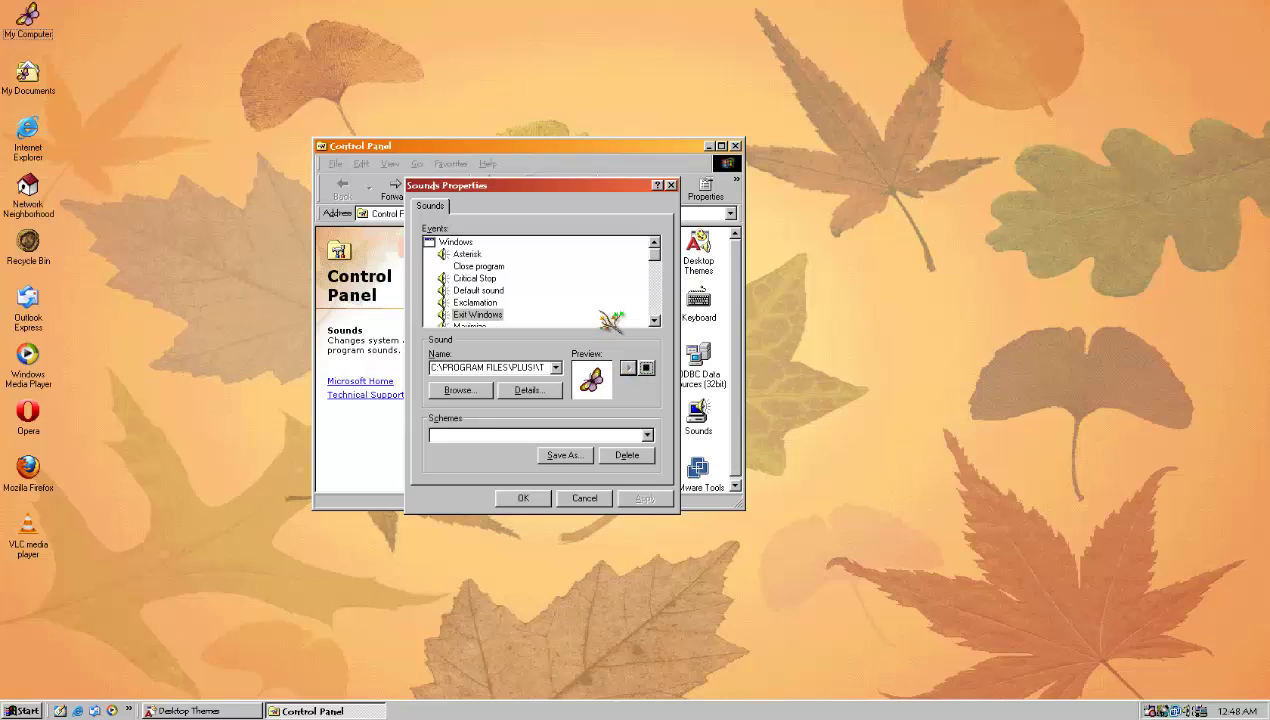
Preview the sound assigned to the Start Windows event and close the Sounds properties.
scroll(606, 300, "down", 2)
scroll(615, 308, "down", 5)
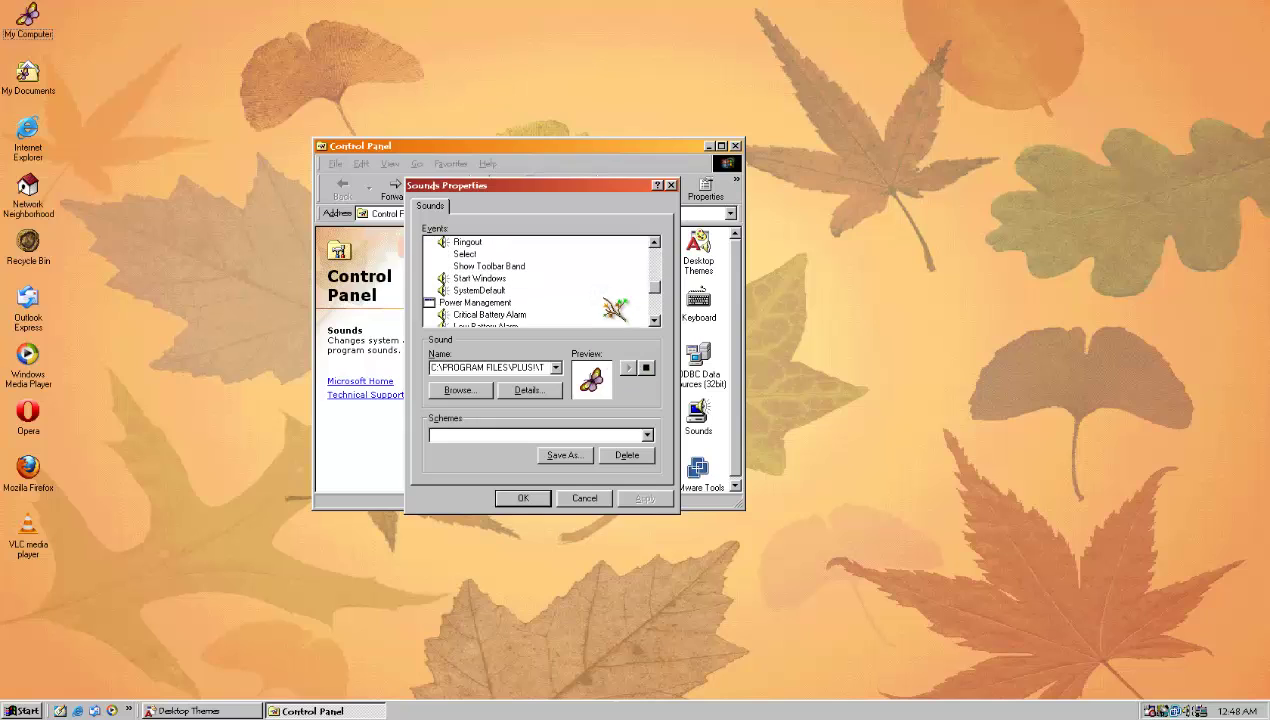
left_click(485, 278)
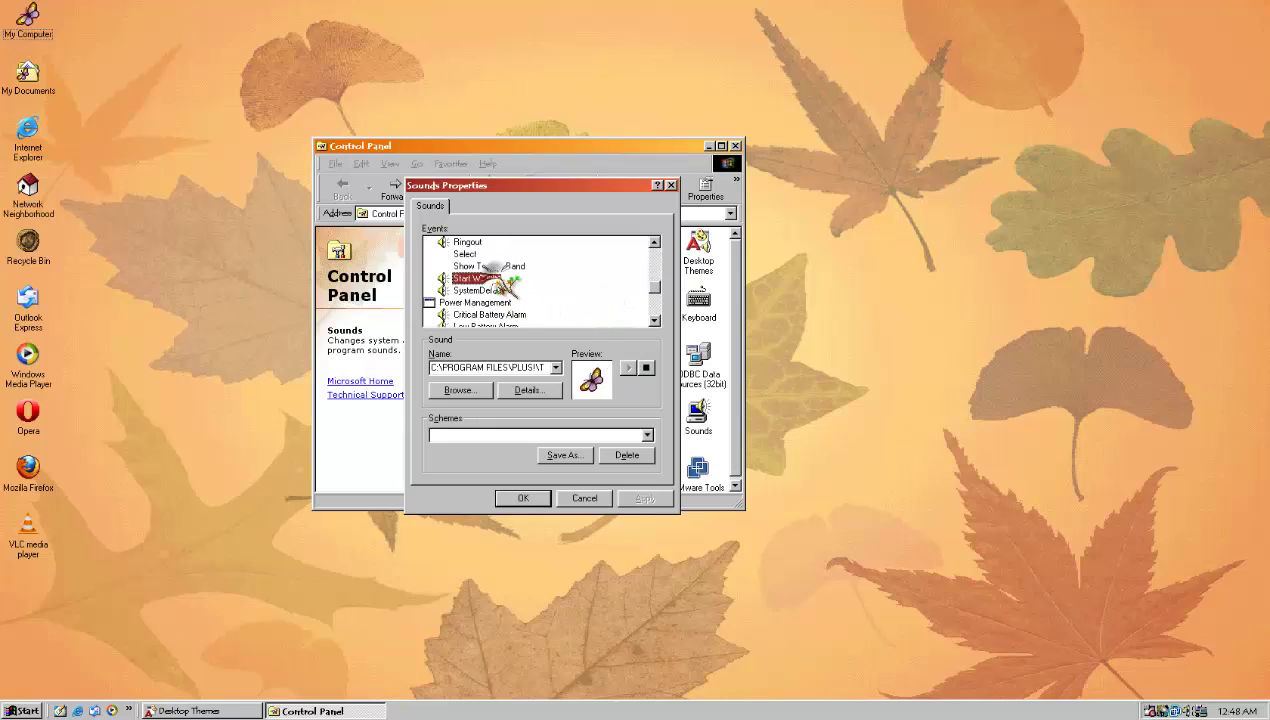
left_click(628, 367)
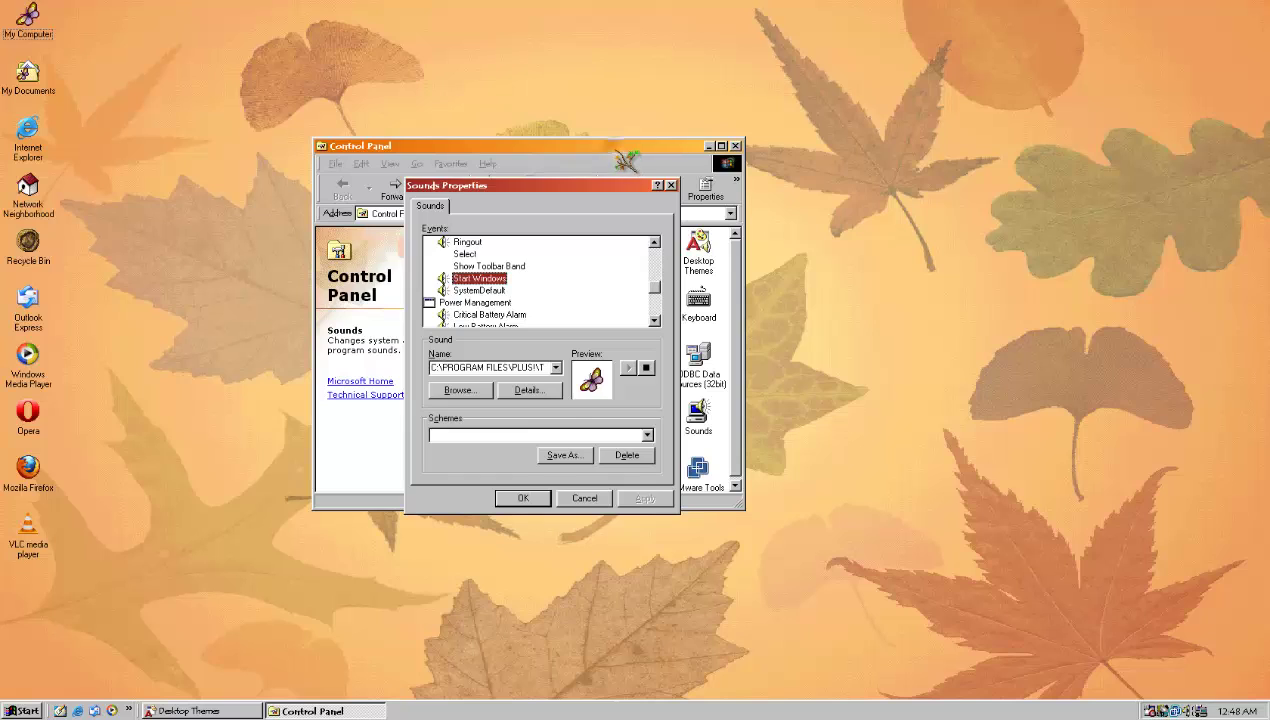
key("Return")
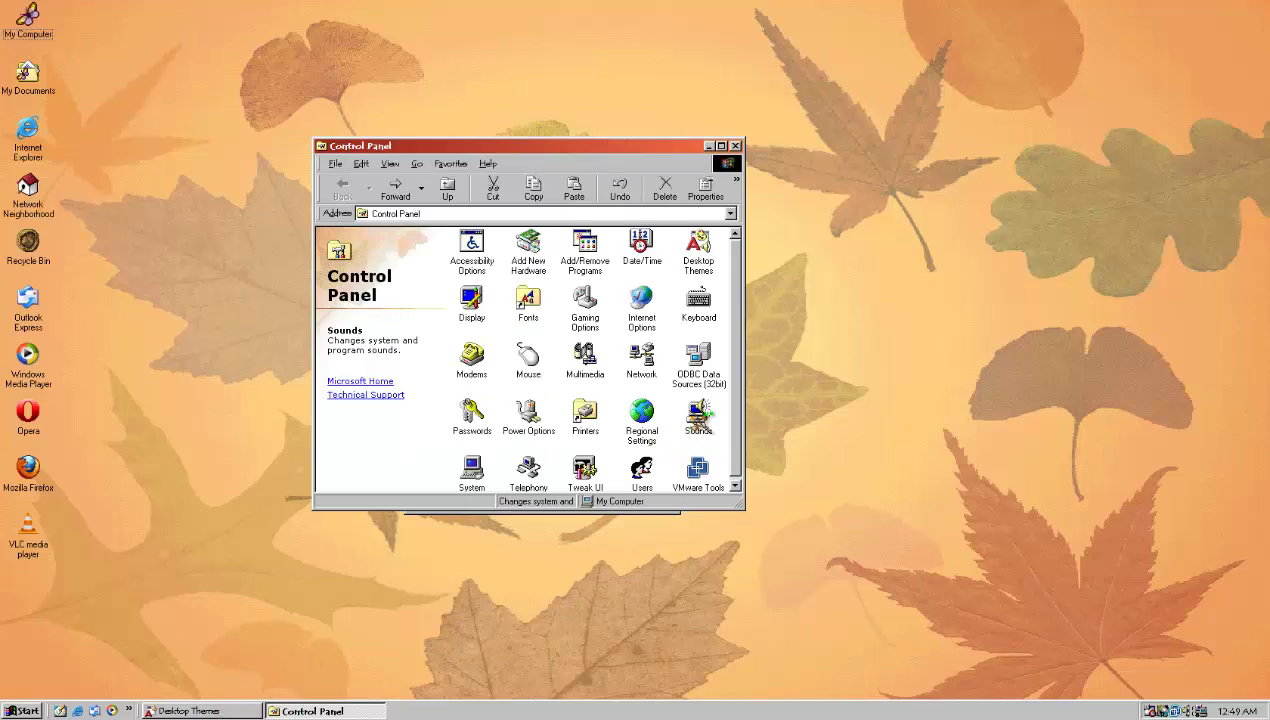
double_click(698, 412)
left_click(670, 186)
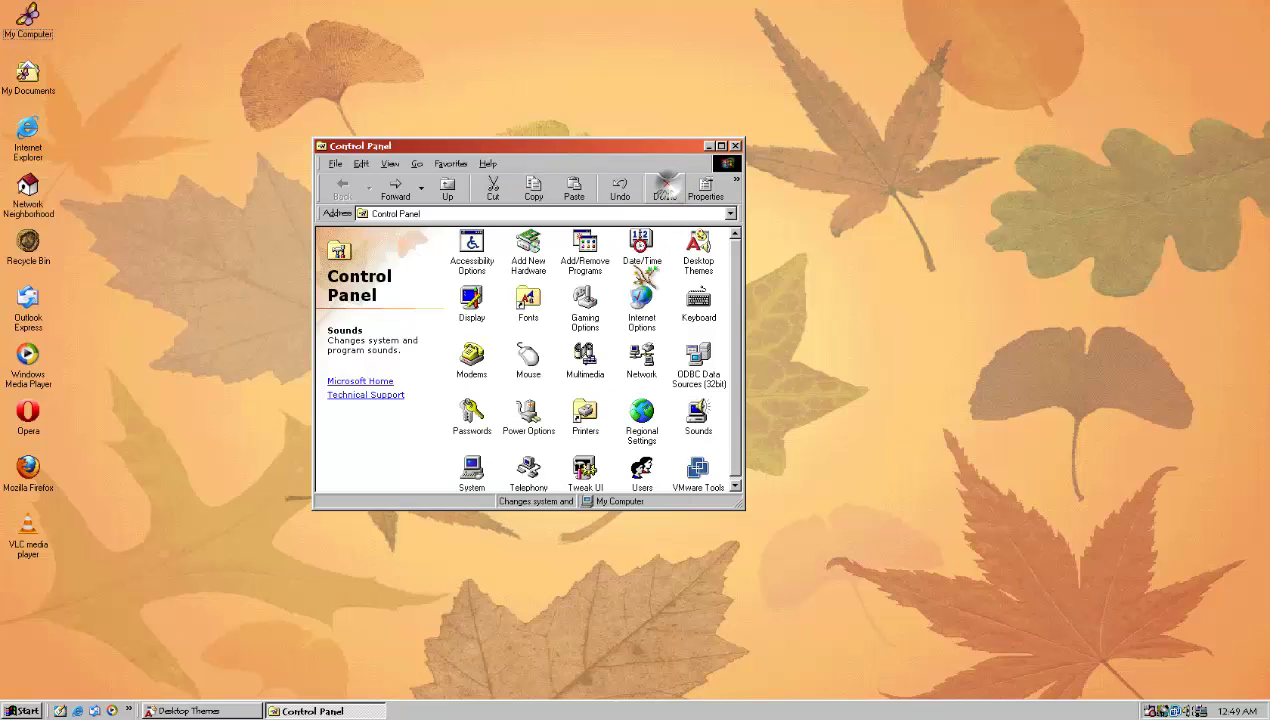
Restore Desktop Themes, browse the available themes and apply the Cathy theme with all settings enabled.
left_click(214, 709)
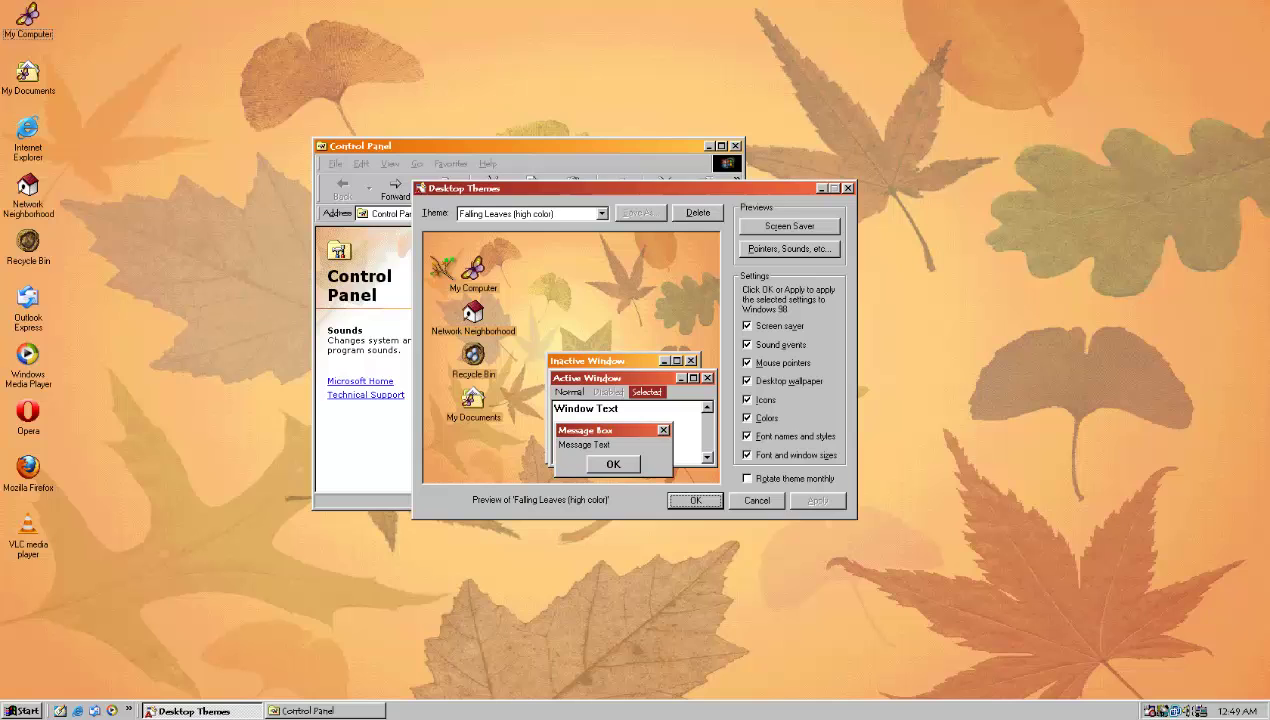
left_click(485, 213)
scroll(488, 254, "down", 4)
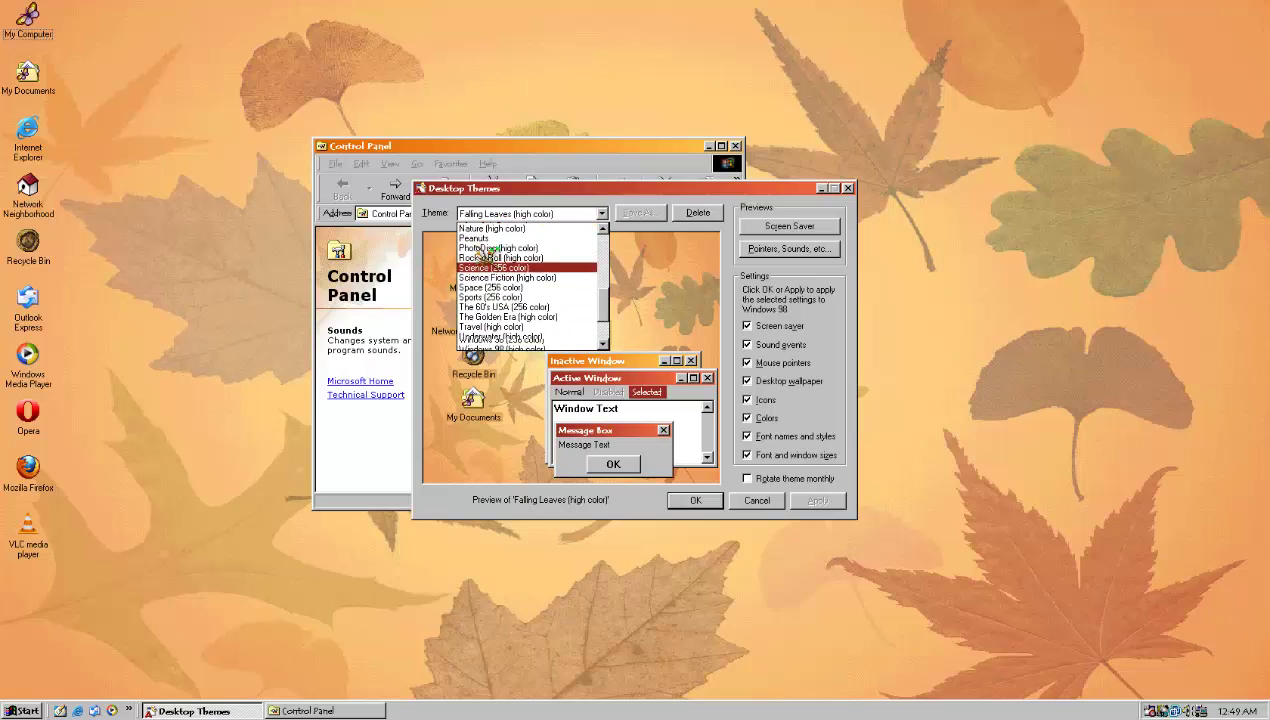
scroll(493, 256, "up", 7)
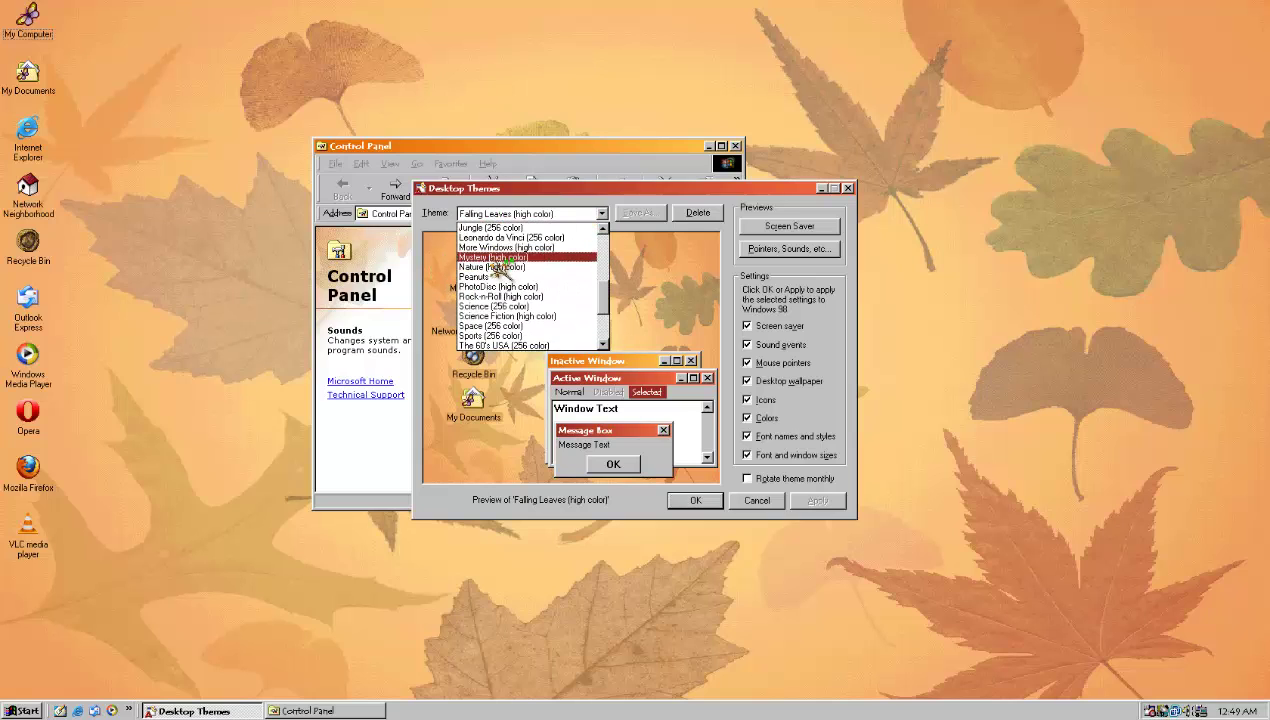
scroll(510, 270, "up", 2)
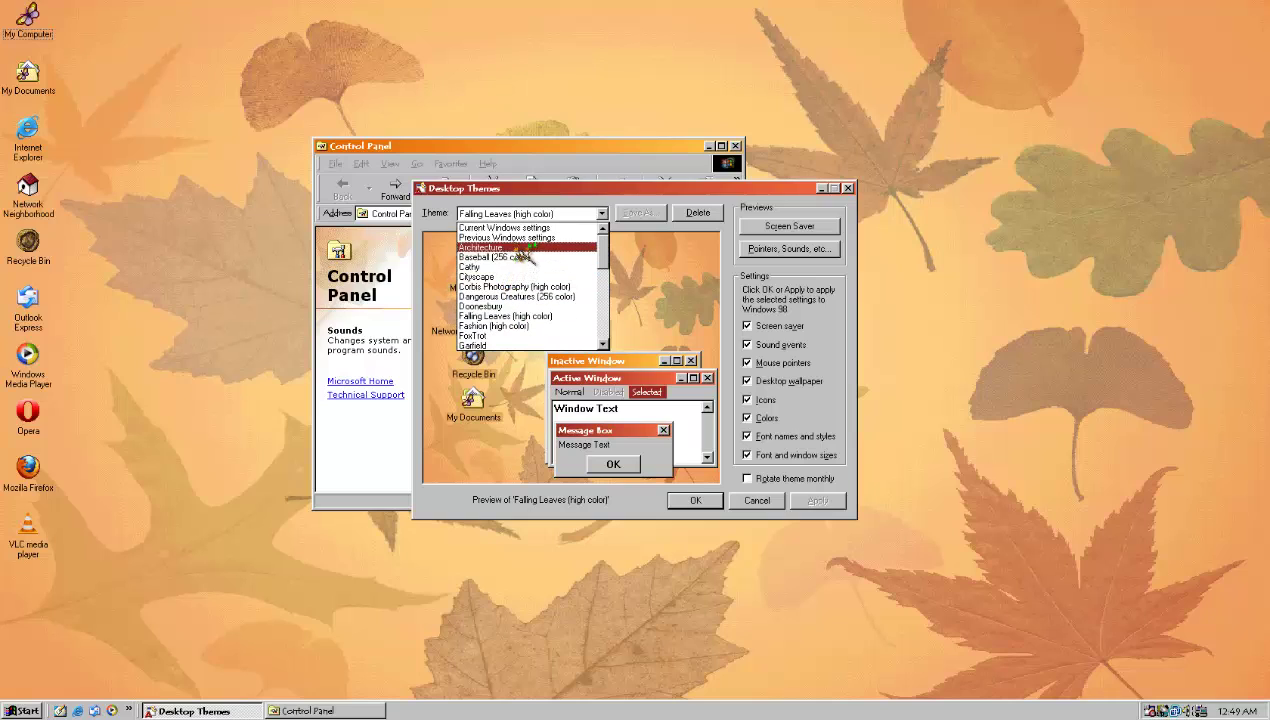
left_click(514, 267)
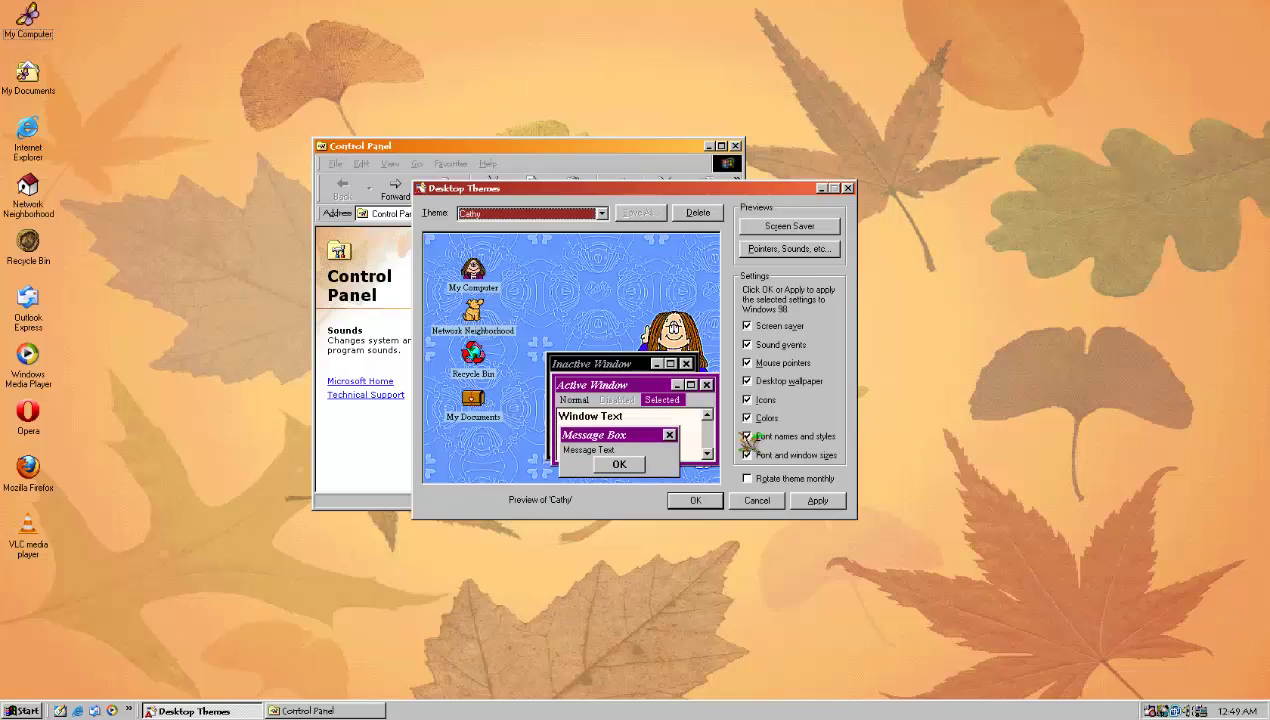
left_click(834, 503)
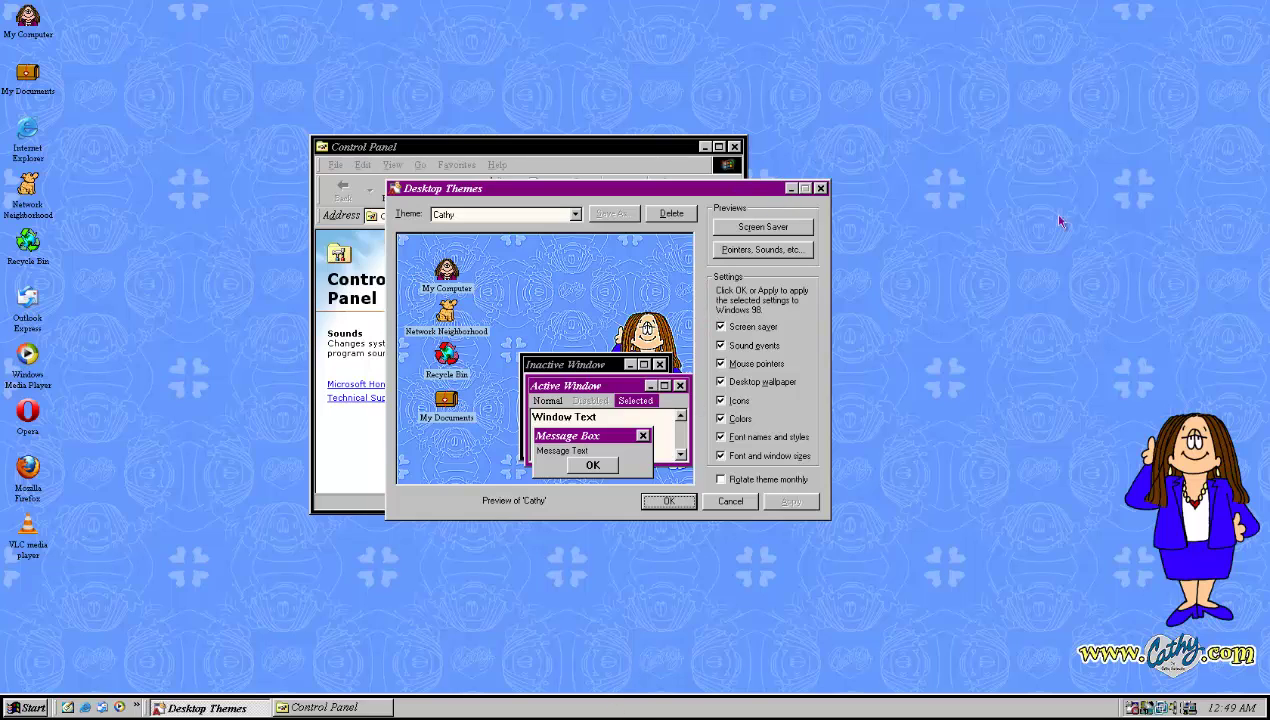
Refresh the desktop and minimize Desktop Themes to reveal Control Panel.
right_click(998, 241)
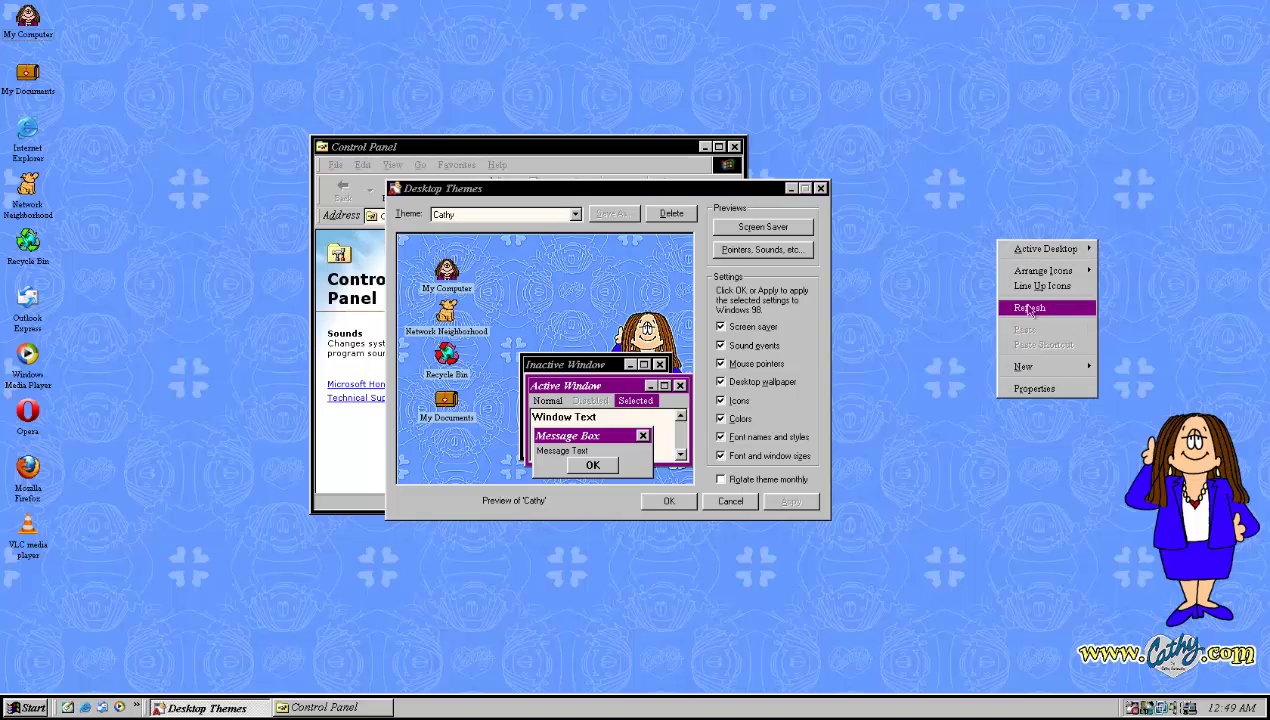
left_click(1030, 308)
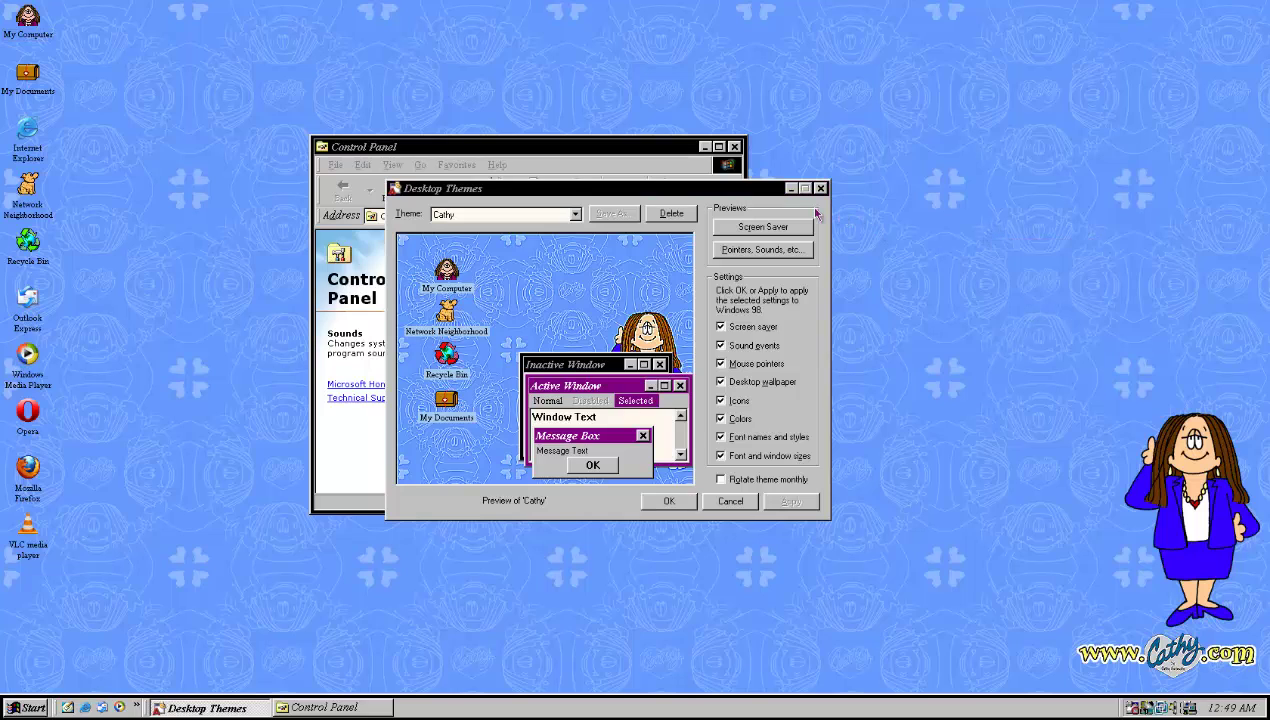
left_click(790, 189)
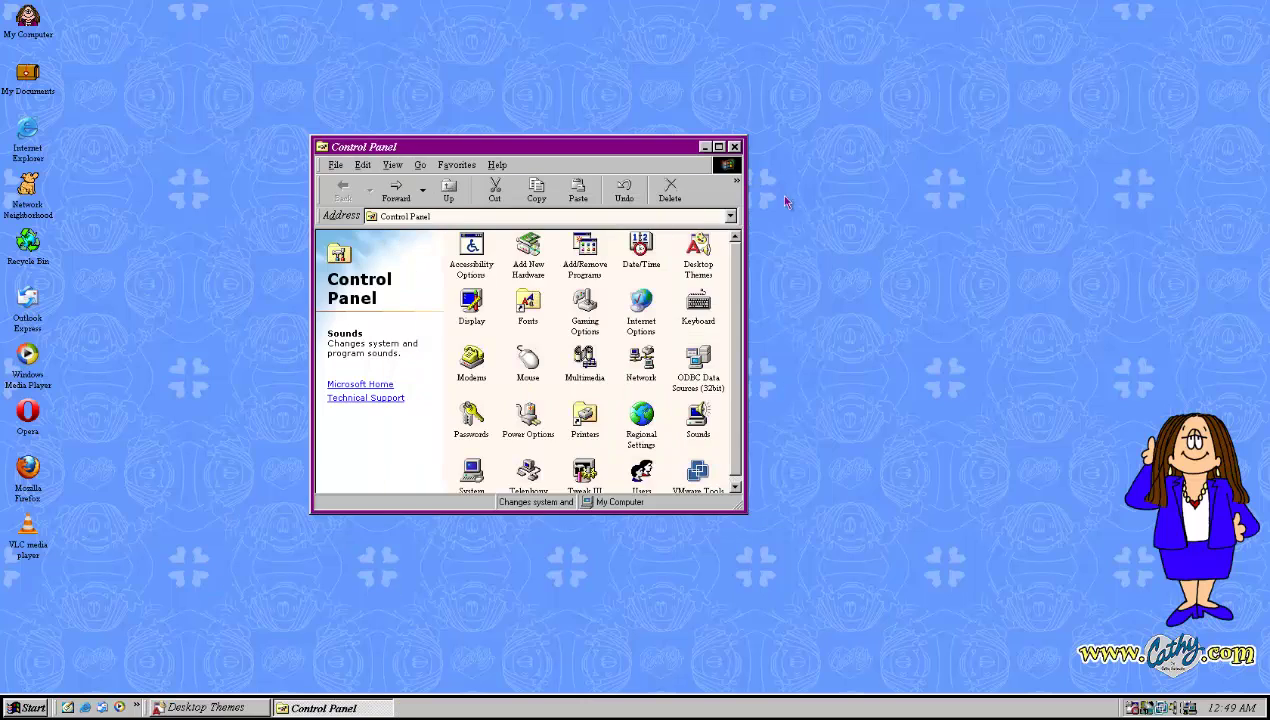
Open the Sounds properties over Control Panel and preview the Cathy theme's Exit Windows sound.
double_click(705, 418)
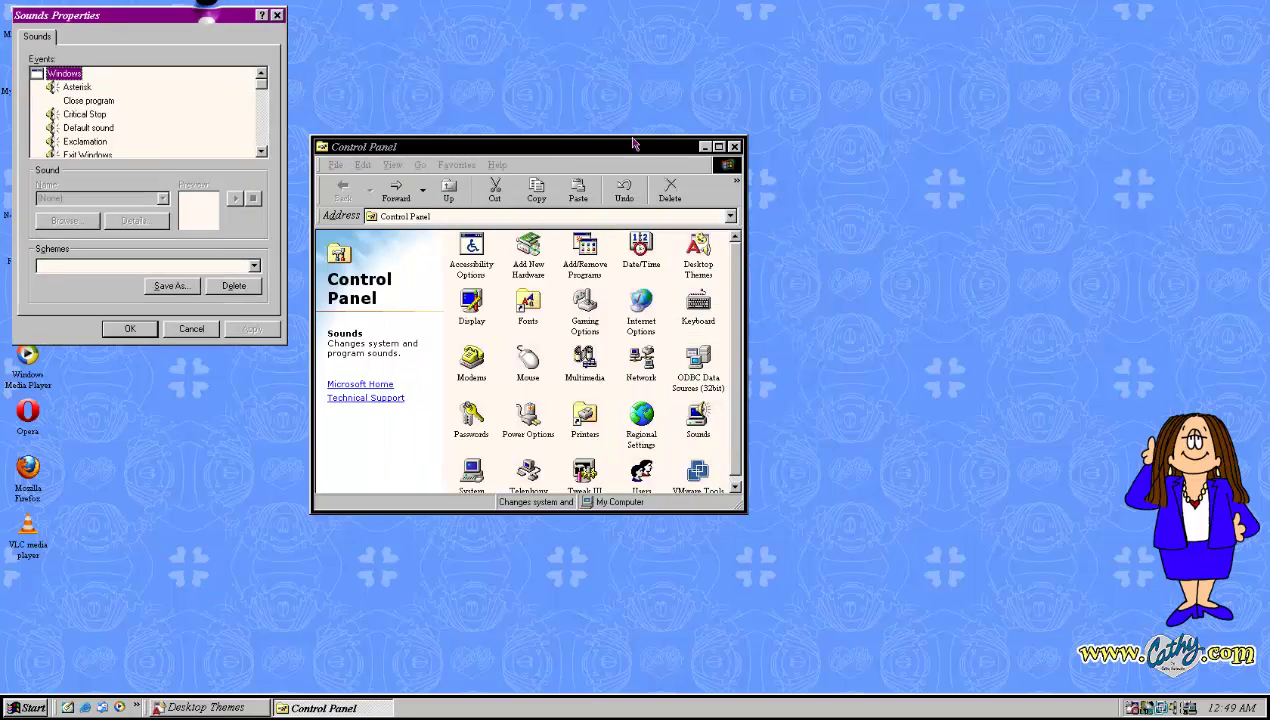
left_click_drag(208, 14, 638, 173)
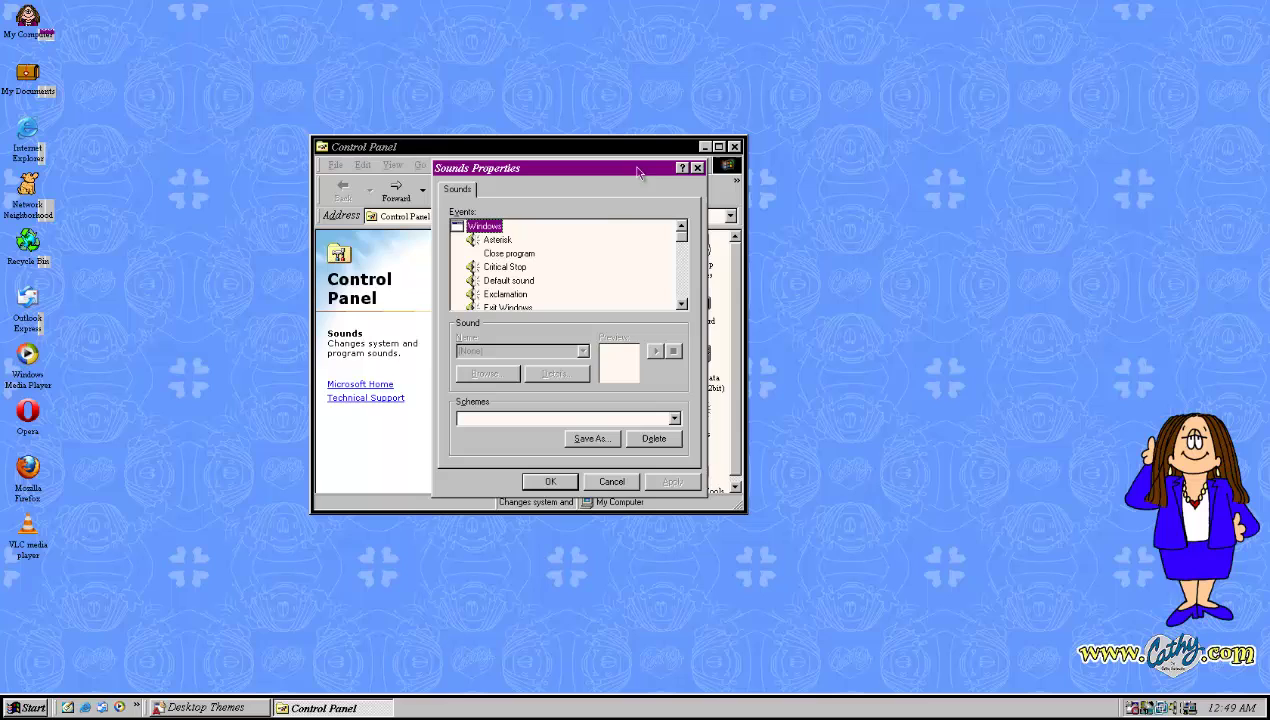
left_click(509, 292)
scroll(515, 293, "down", 1)
left_click(507, 267)
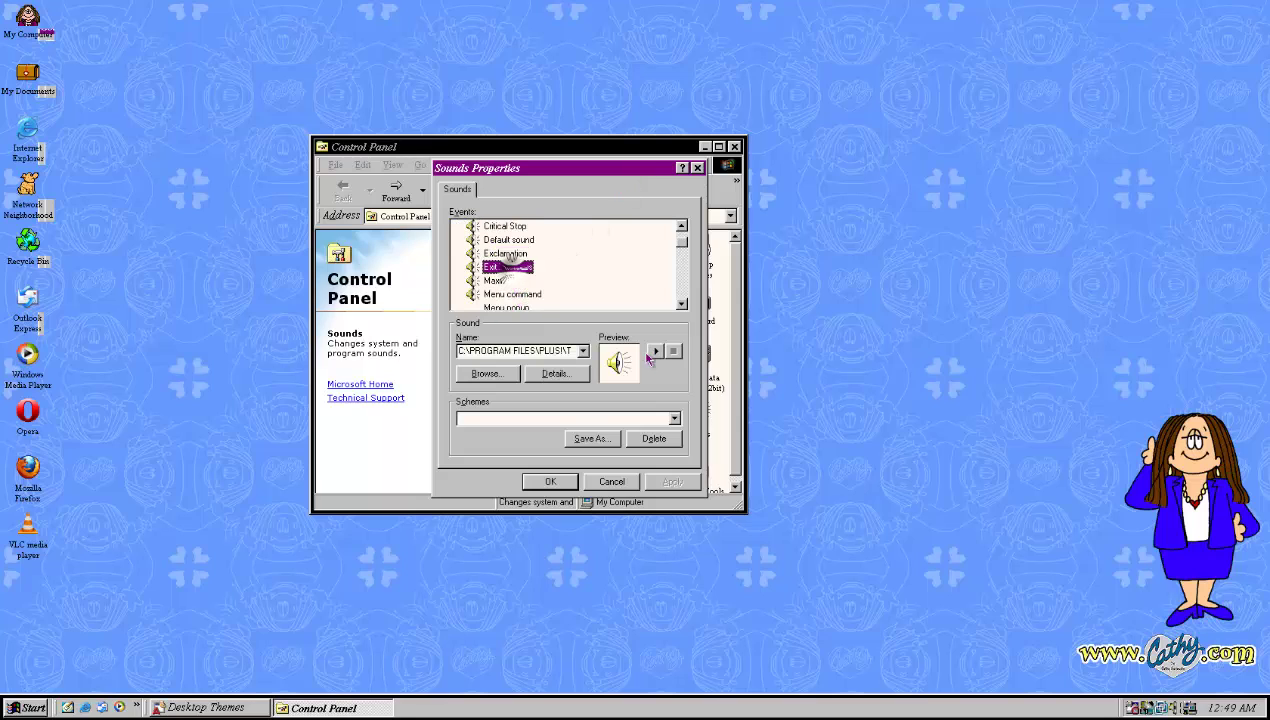
left_click(655, 350)
Preview the Cathy theme's Start Windows sound and close the Sounds properties without changes.
scroll(655, 280, "down", 5)
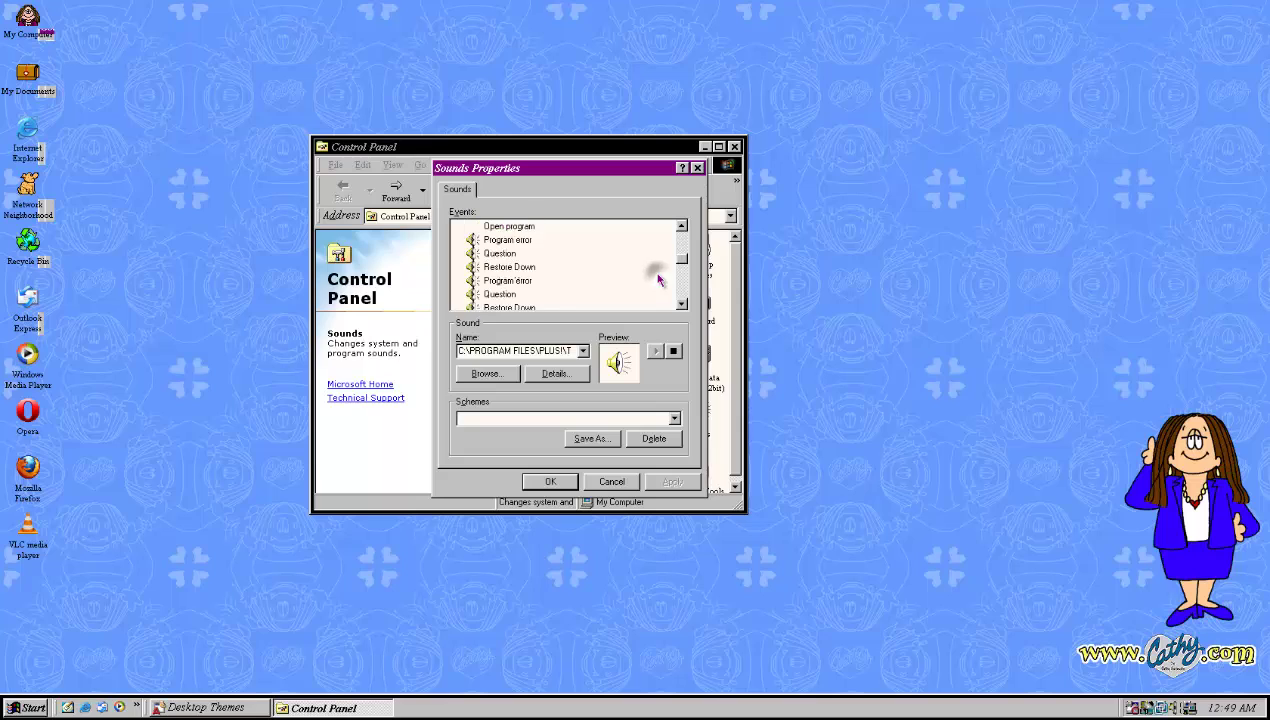
scroll(618, 285, "up", 1)
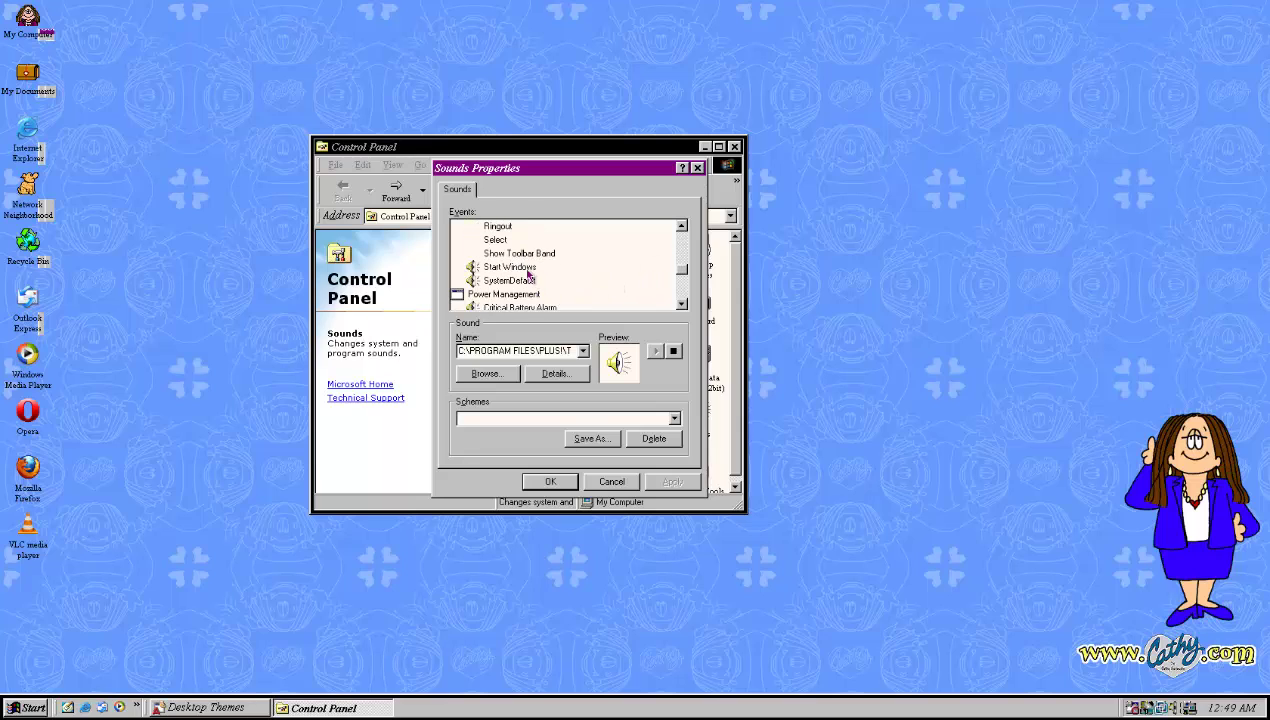
left_click(527, 270)
left_click(655, 350)
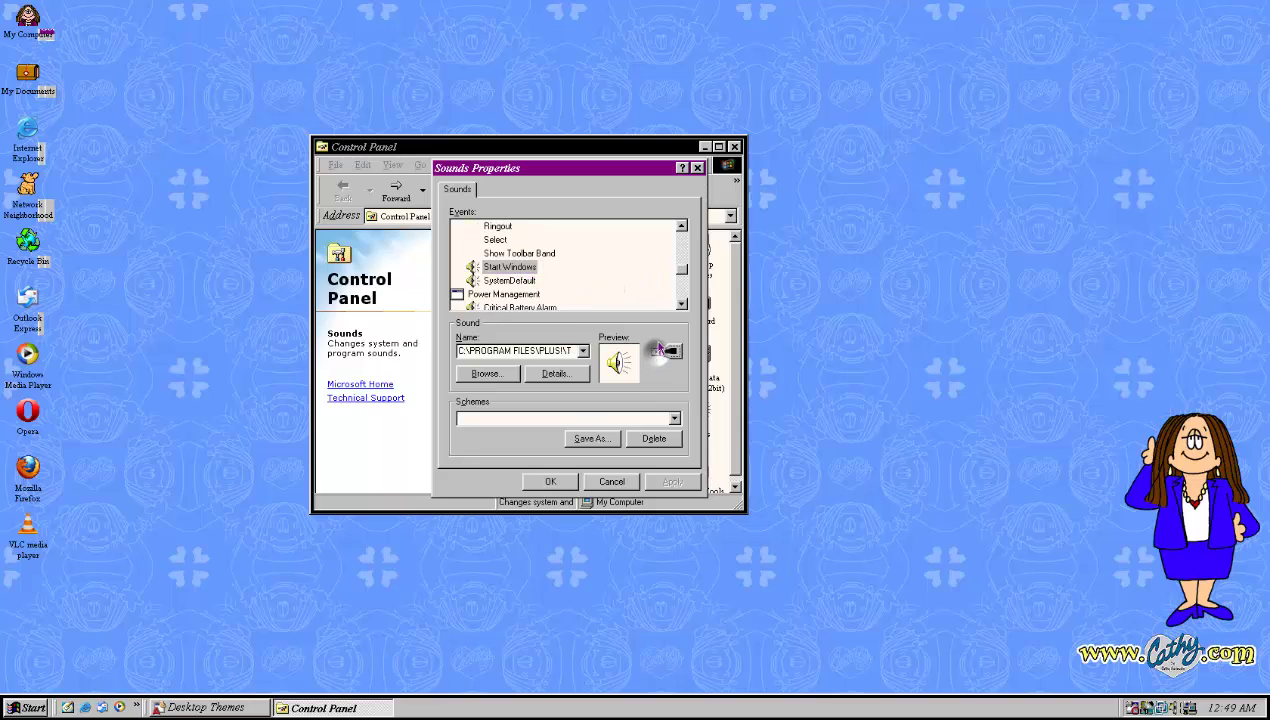
left_click(692, 168)
Restore Desktop Themes and apply the Garfield theme to Windows.
left_click(229, 703)
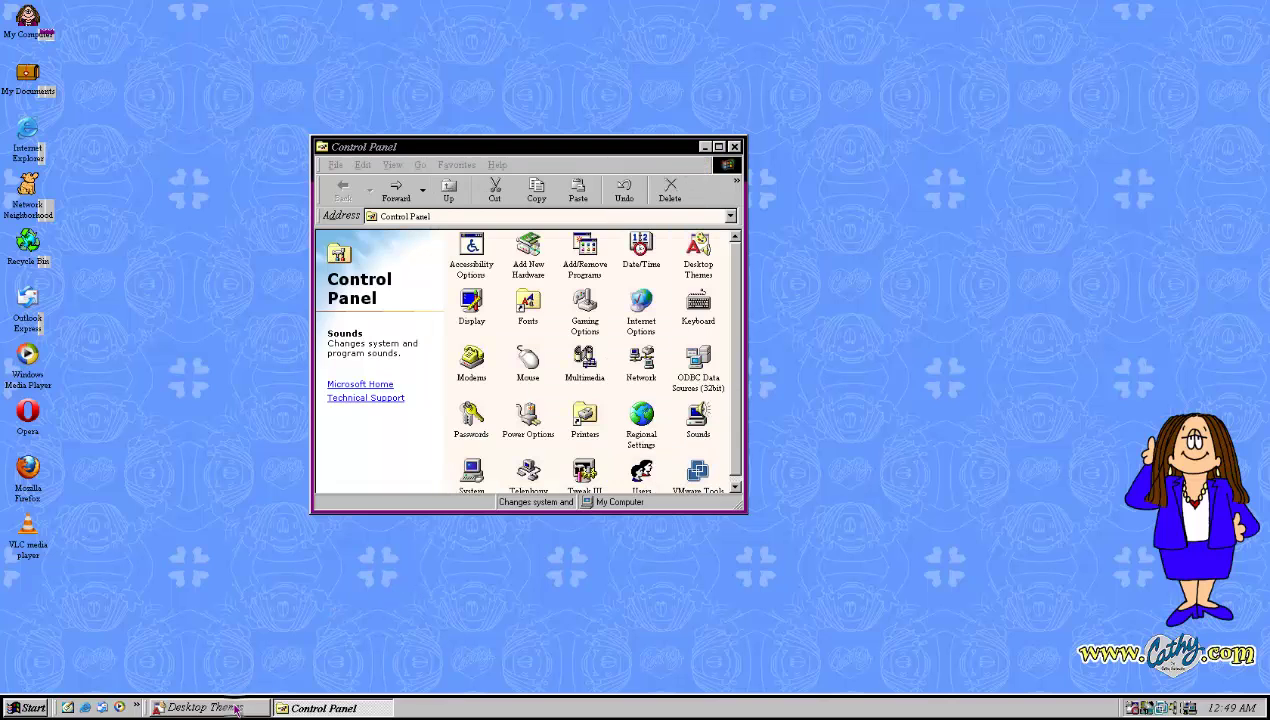
left_click(460, 222)
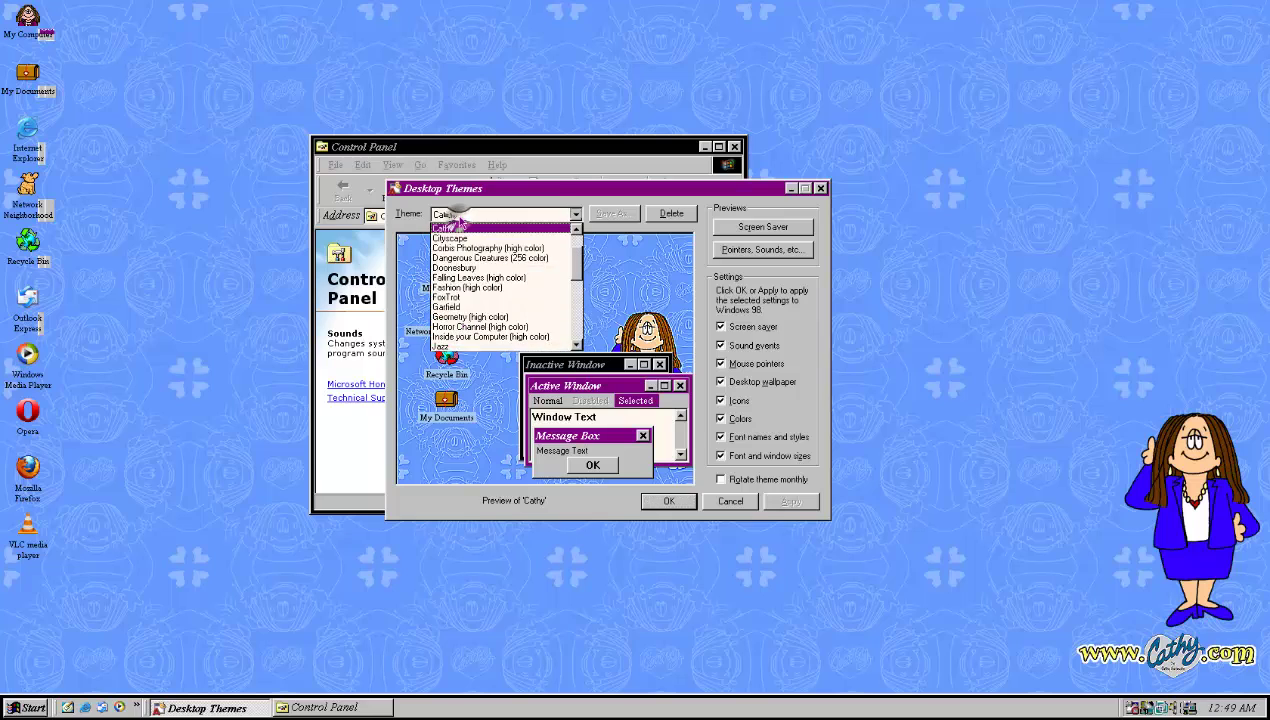
left_click(496, 302)
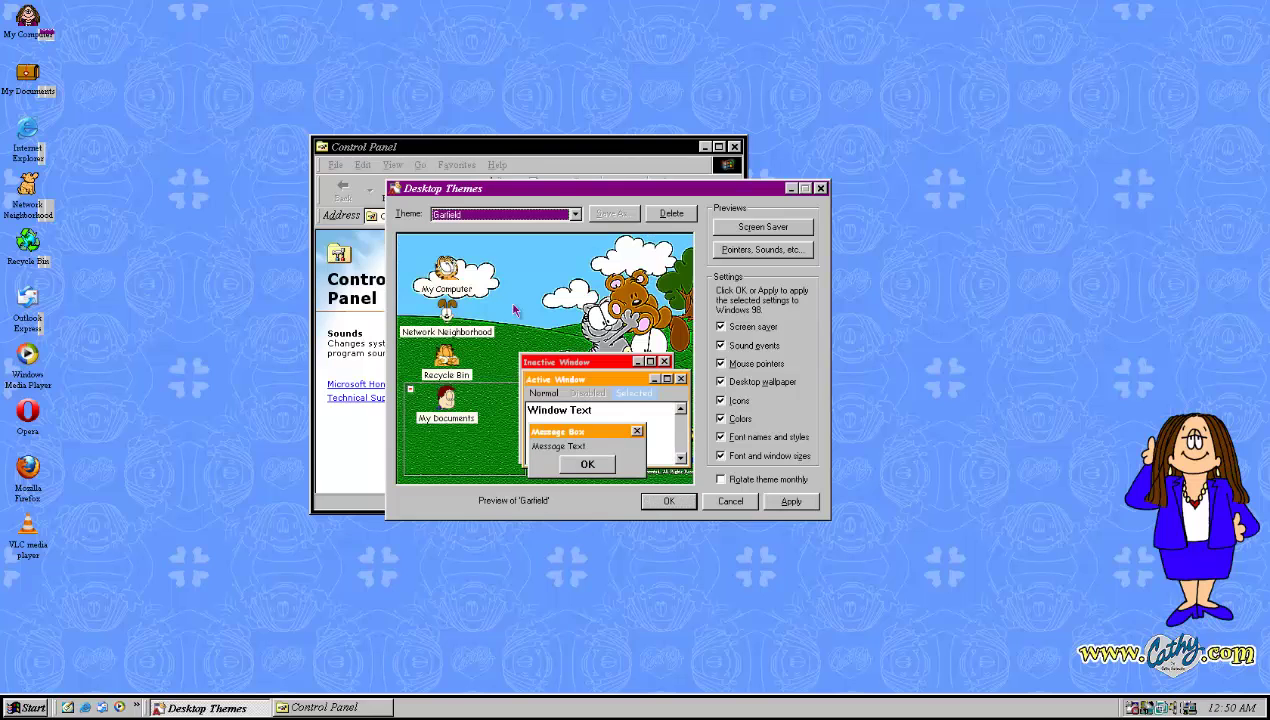
left_click(779, 509)
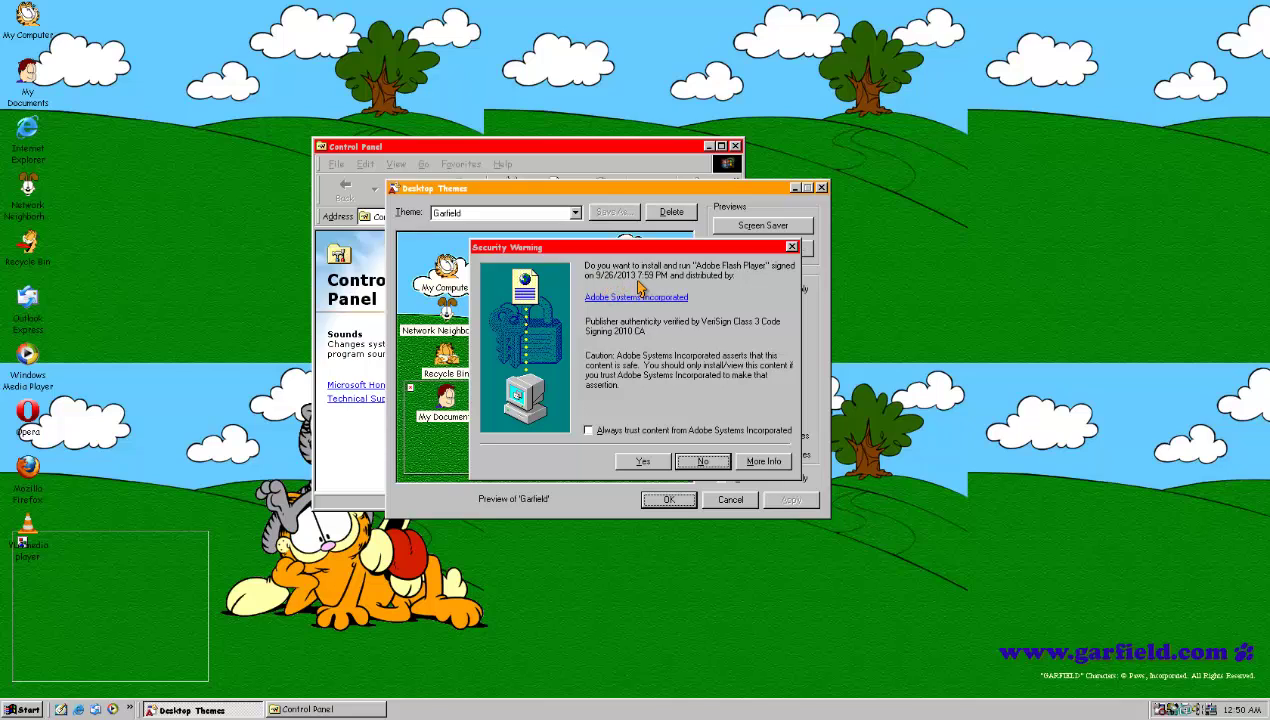
Try to install Adobe Flash Player from the security prompt and dismiss the installer's error dialogs.
left_click(642, 460)
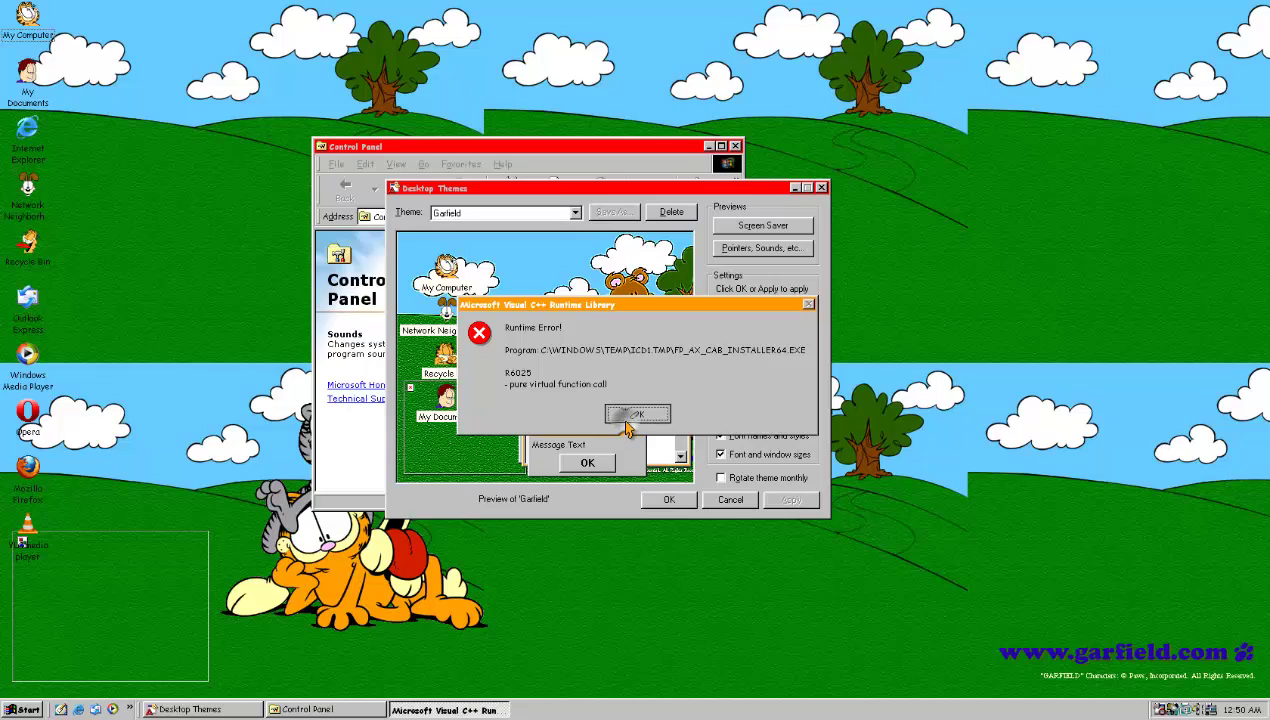
left_click(637, 414)
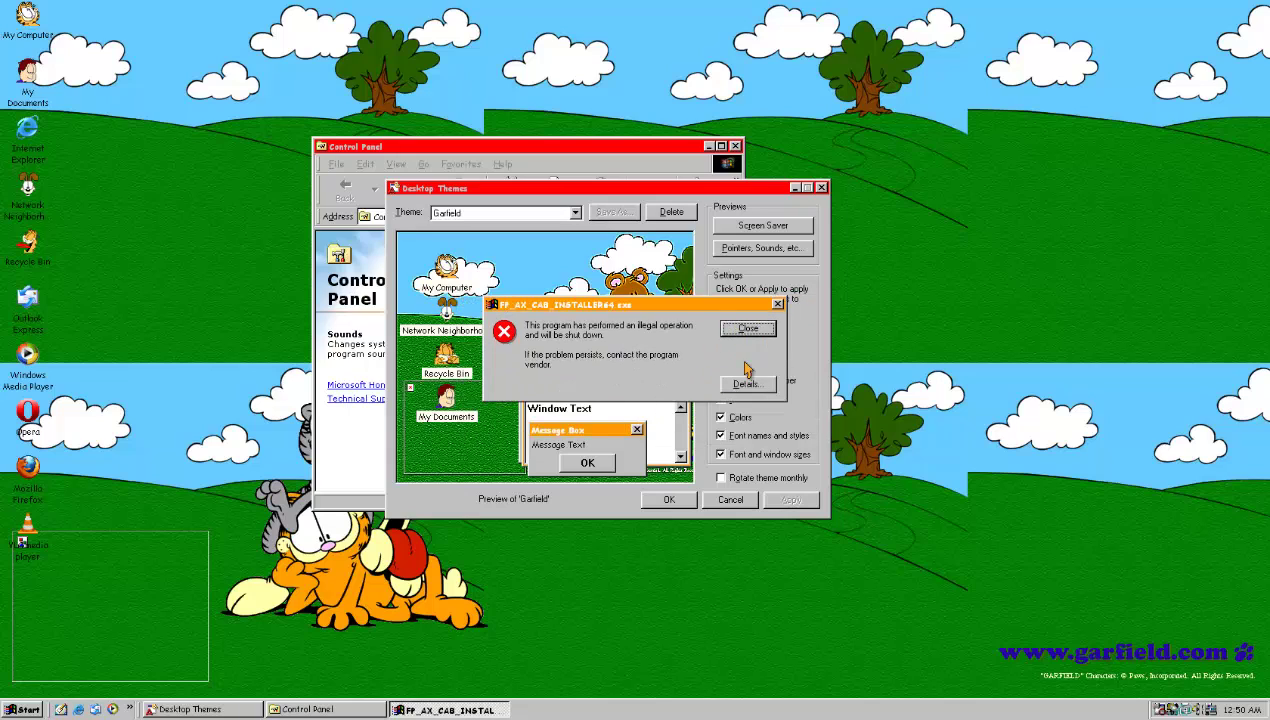
left_click(748, 329)
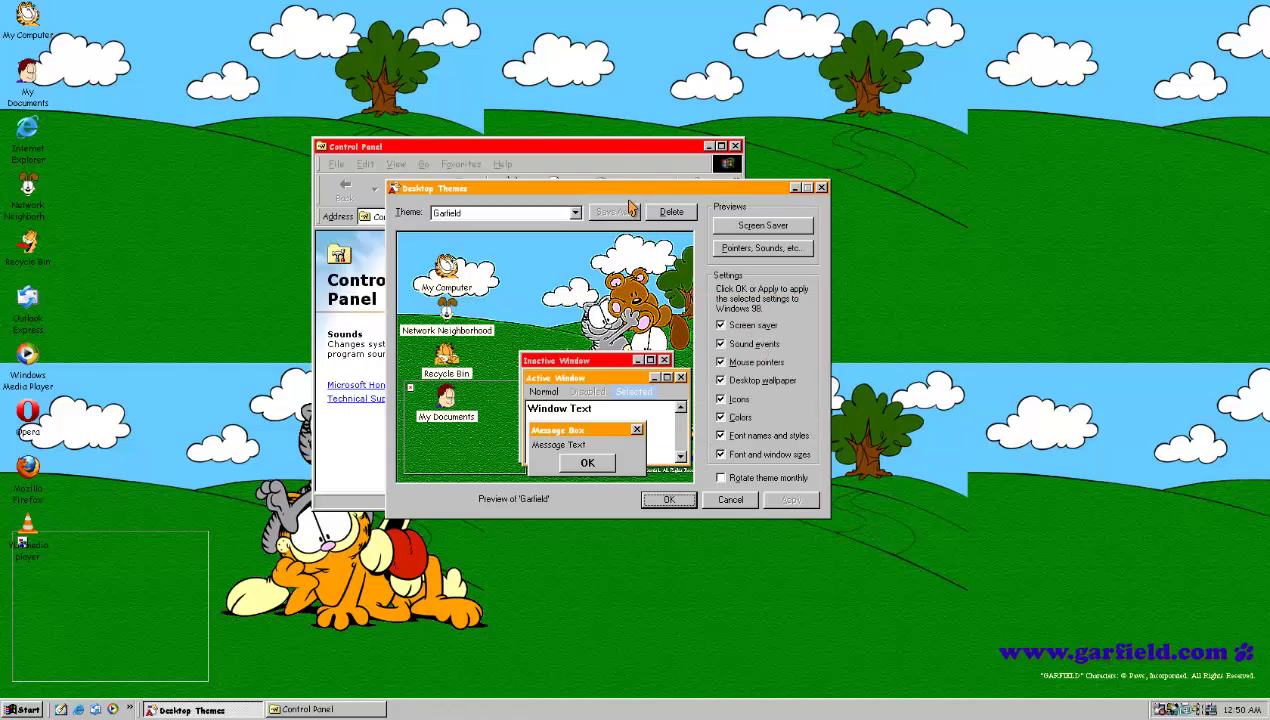
Select the Horror Channel (high color) theme and apply it to Windows.
left_click(577, 216)
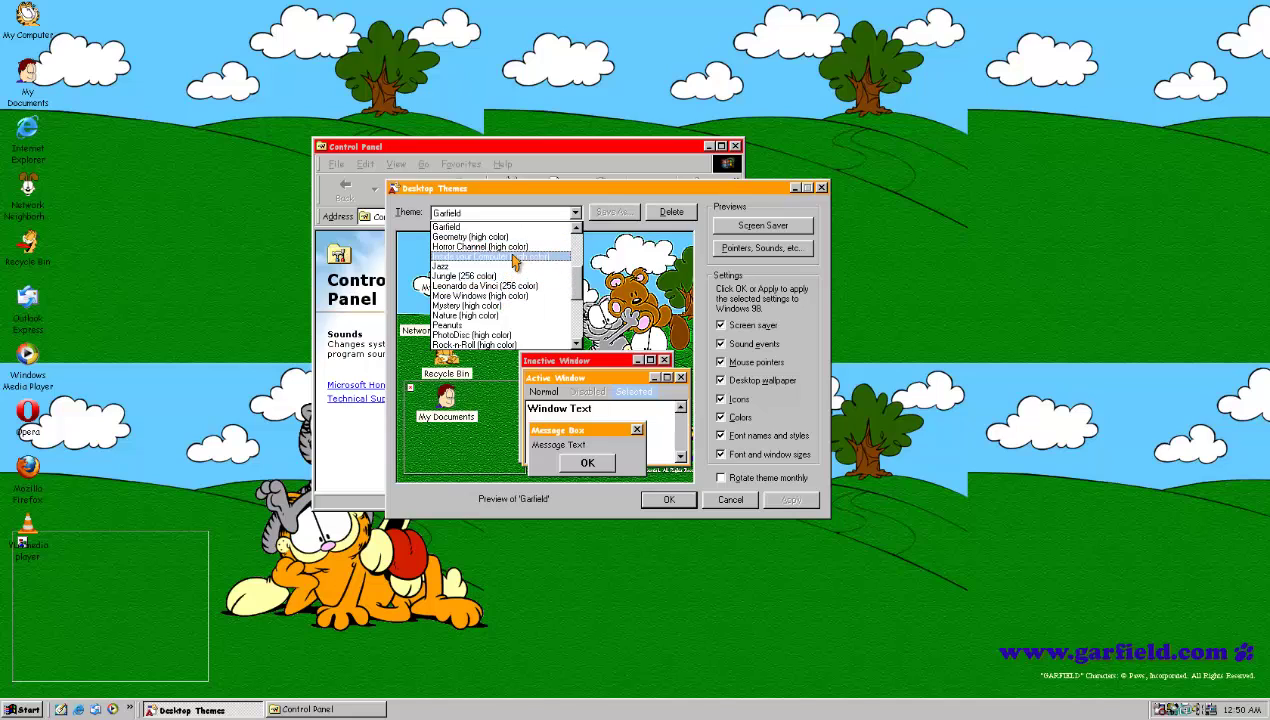
left_click(512, 246)
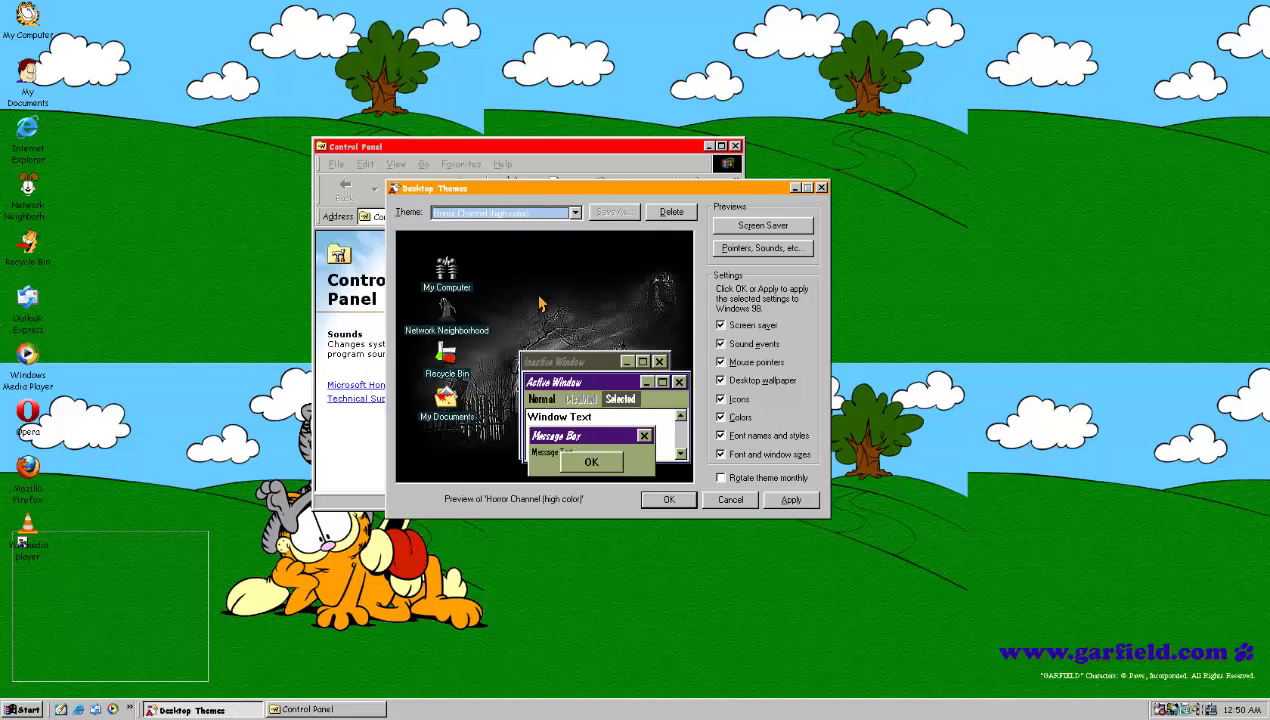
left_click(787, 506)
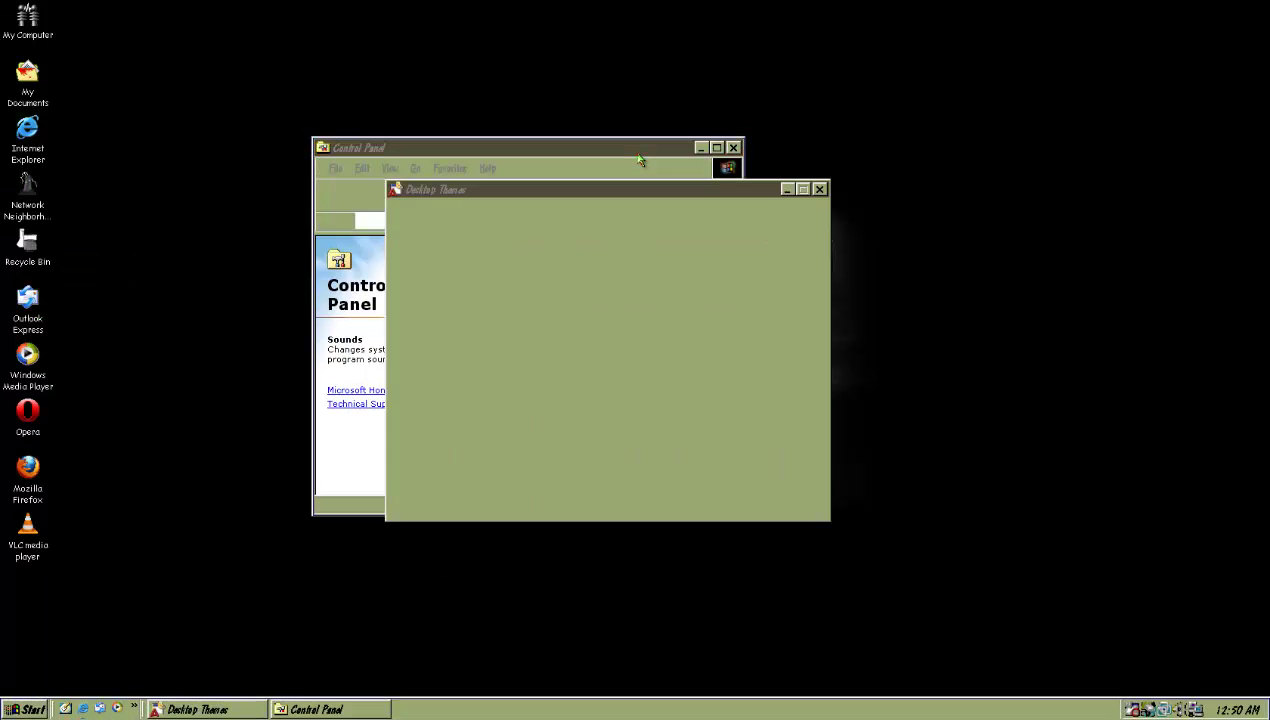
Open the Sounds properties from Control Panel and preview the Horror Channel theme's Exit Windows sound.
left_click(644, 160)
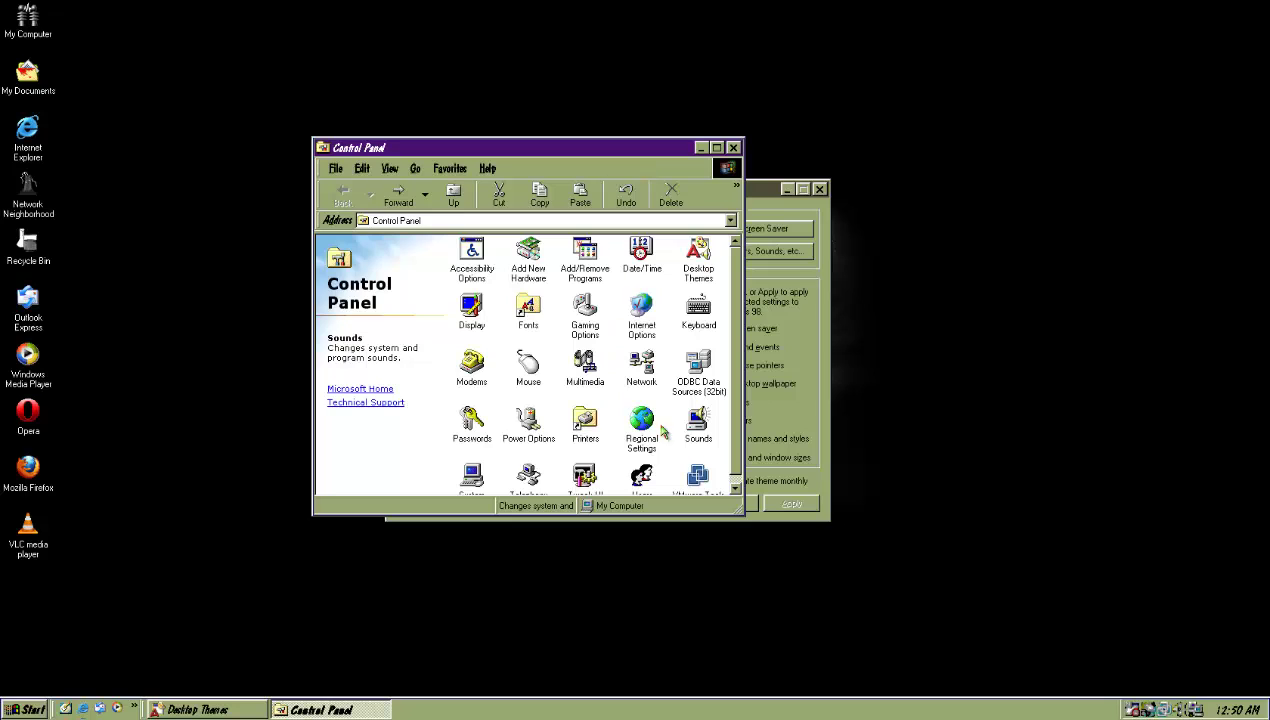
double_click(697, 425)
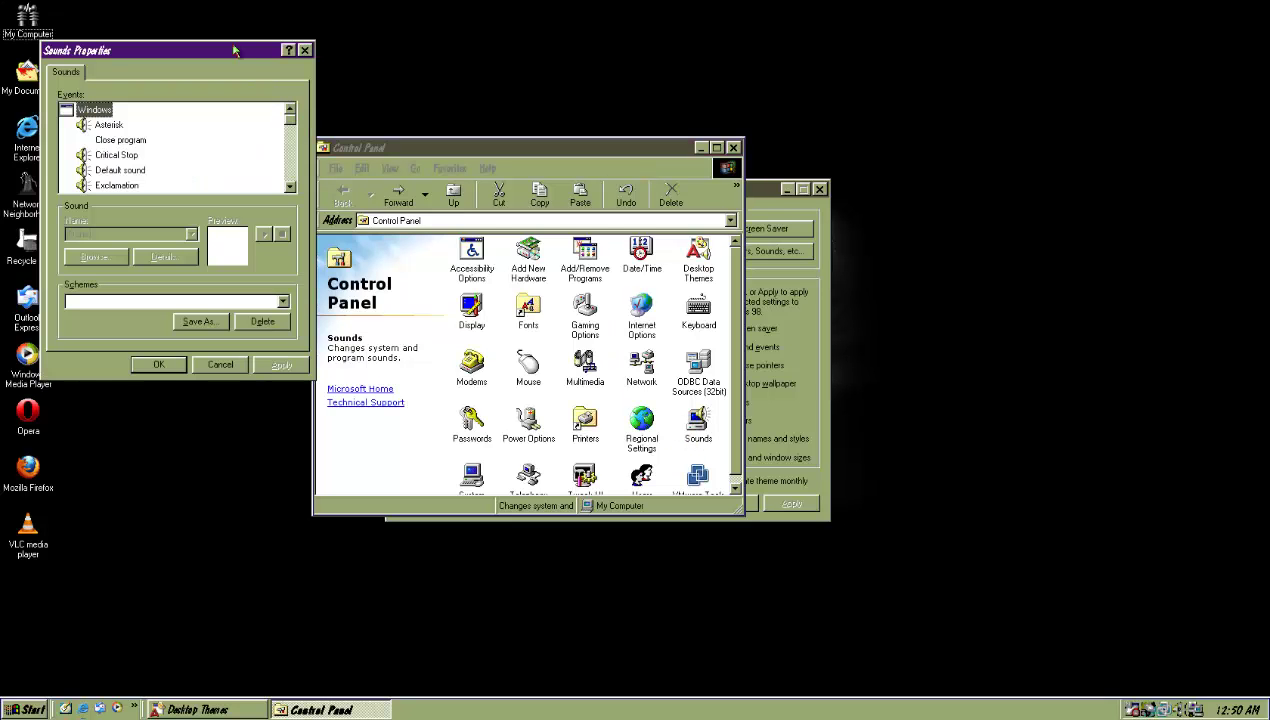
scroll(497, 310, "down", 2)
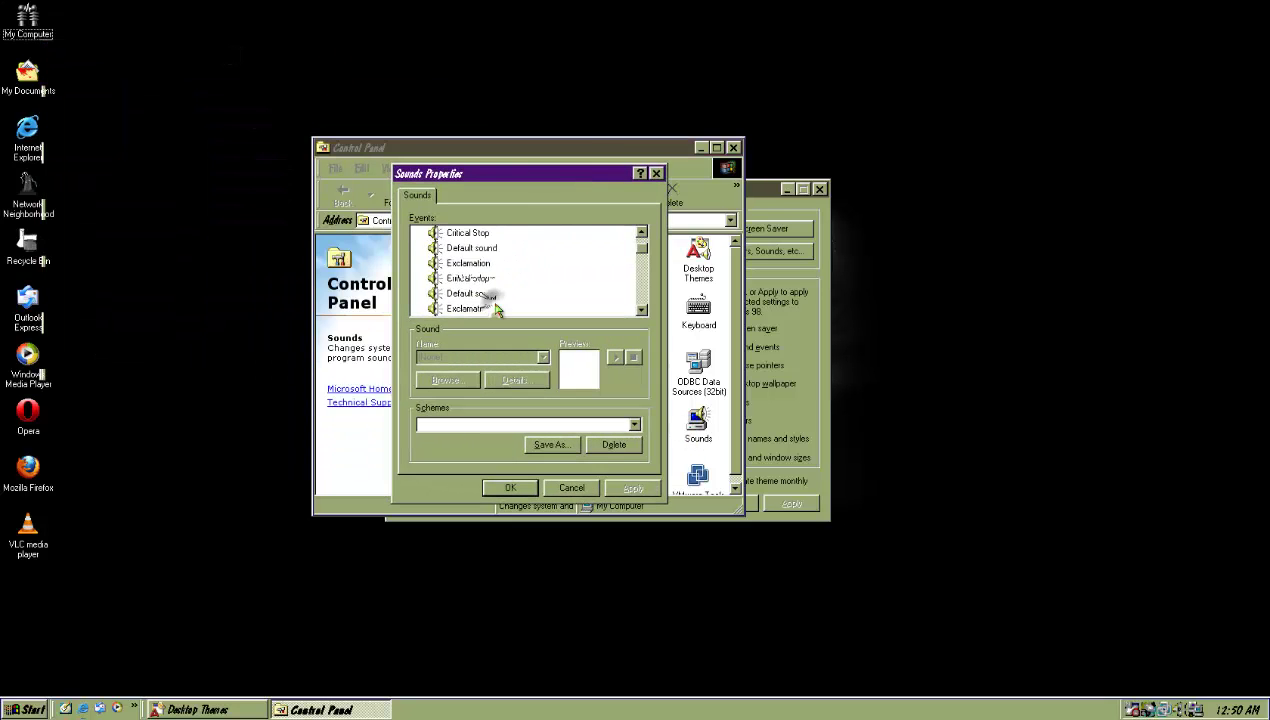
left_click(474, 232)
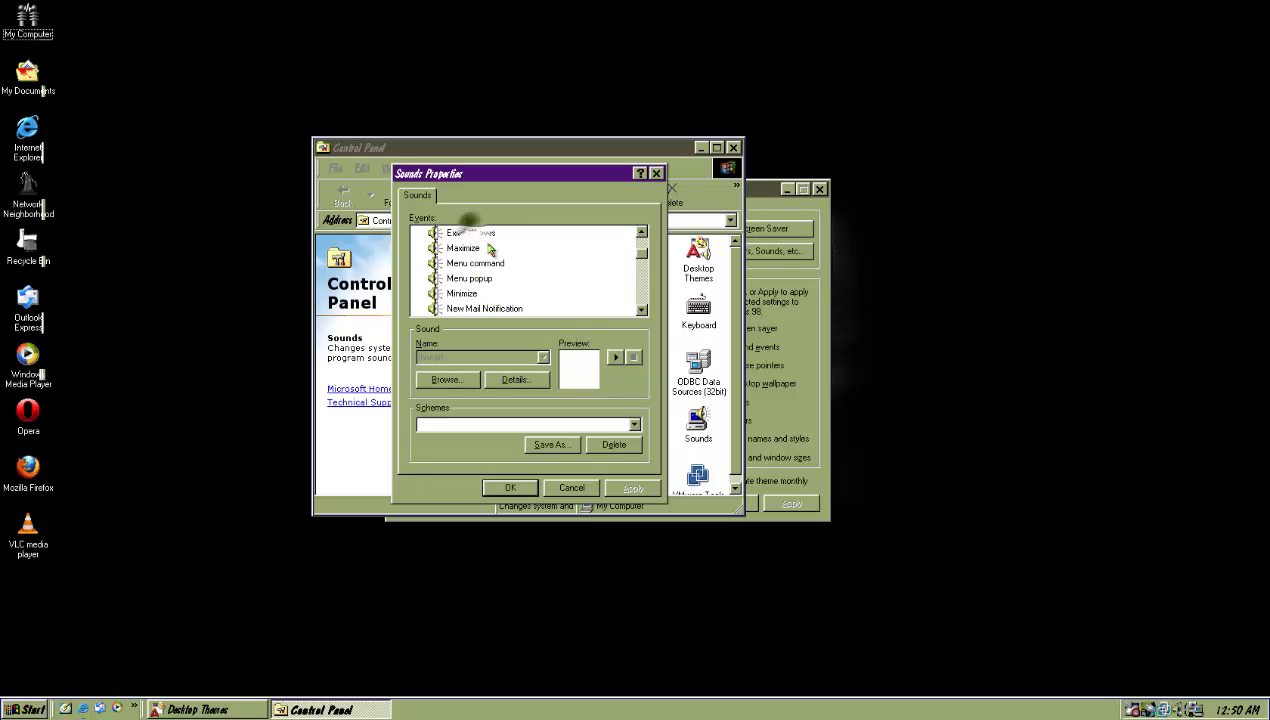
left_click(614, 358)
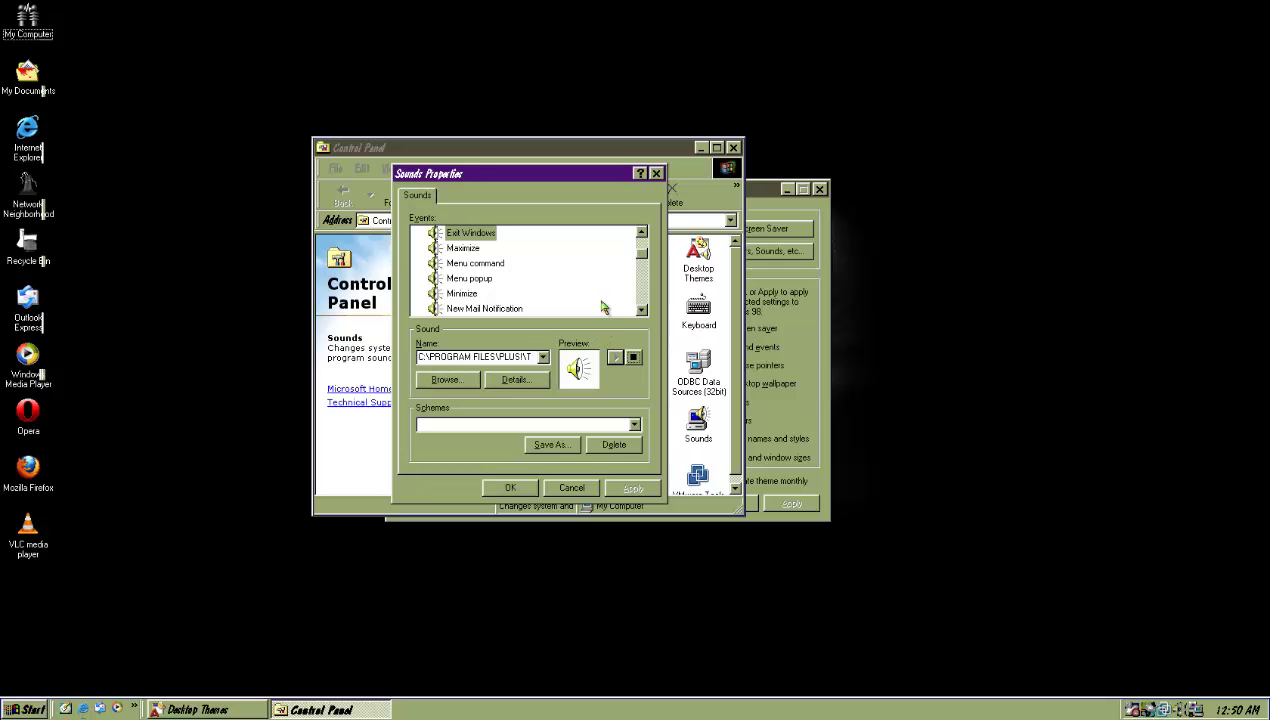
Preview the Horror Channel theme's Start Windows sound and close the Sounds properties without changes.
scroll(603, 307, "down", 5)
scroll(603, 307, "up", 1)
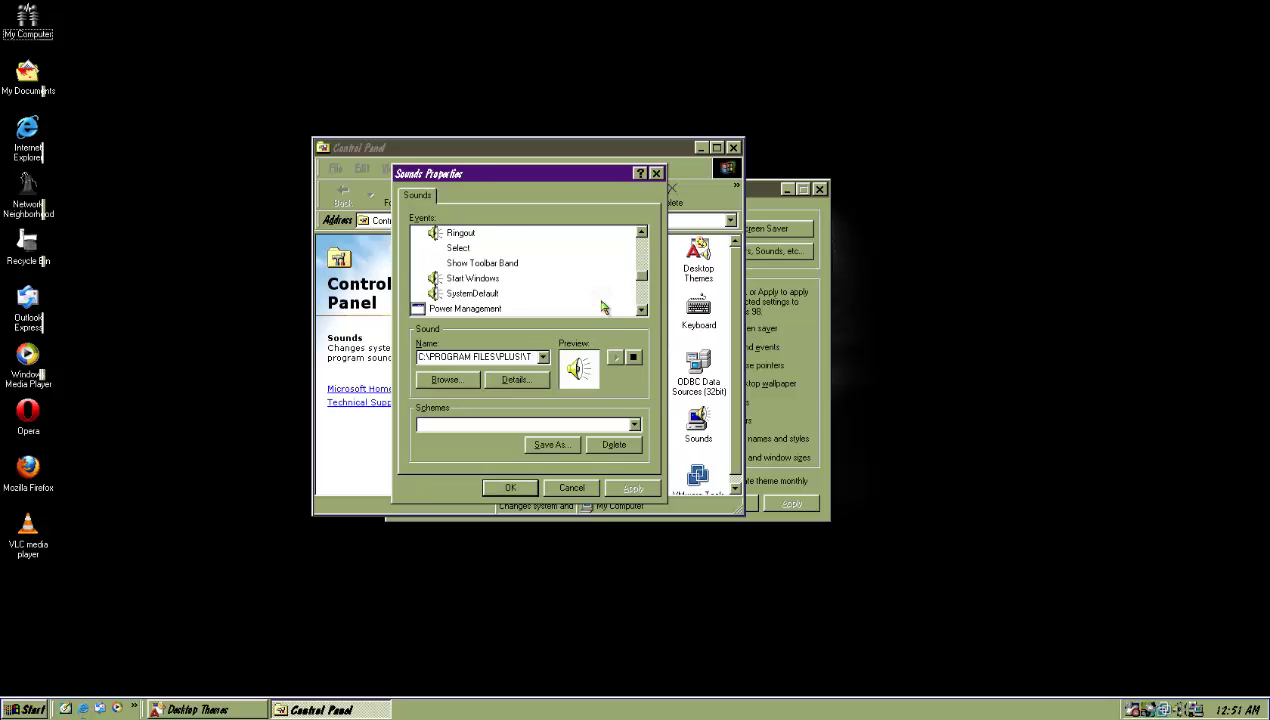
left_click(480, 278)
left_click(614, 357)
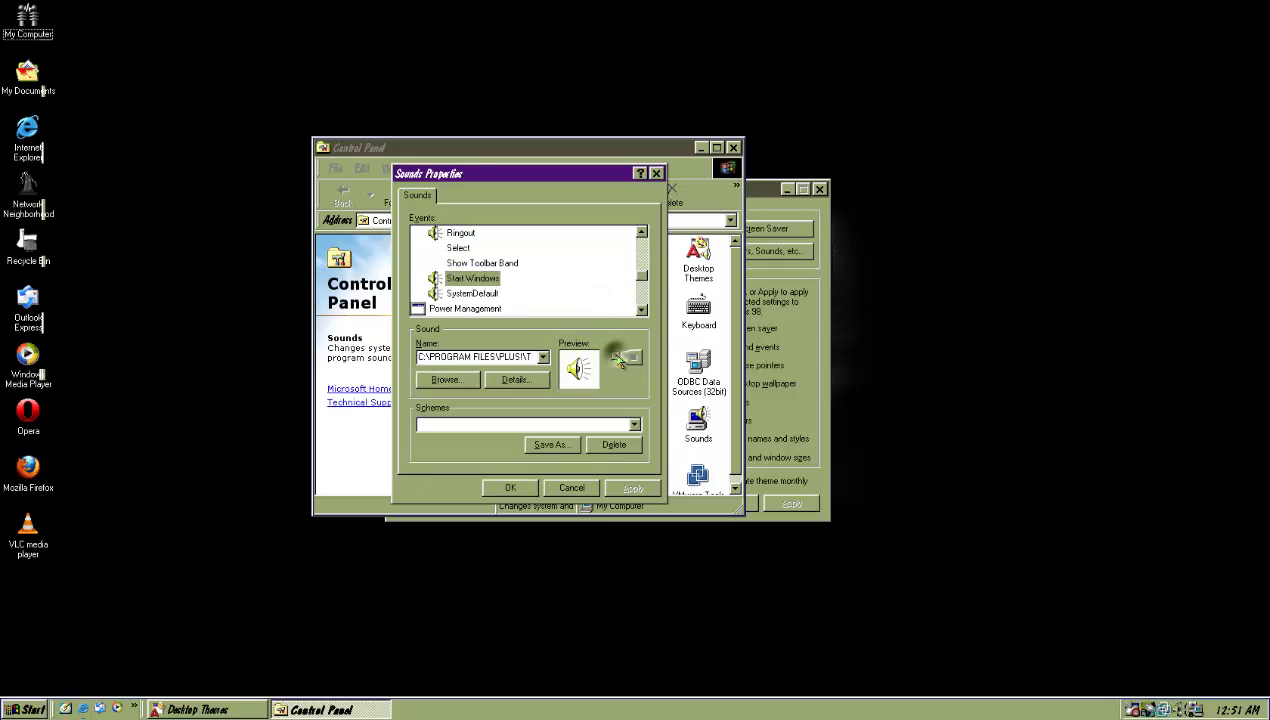
left_click(657, 174)
Return to Desktop Themes and preview The Golden Era (high color) theme.
left_click(750, 200)
left_click(562, 218)
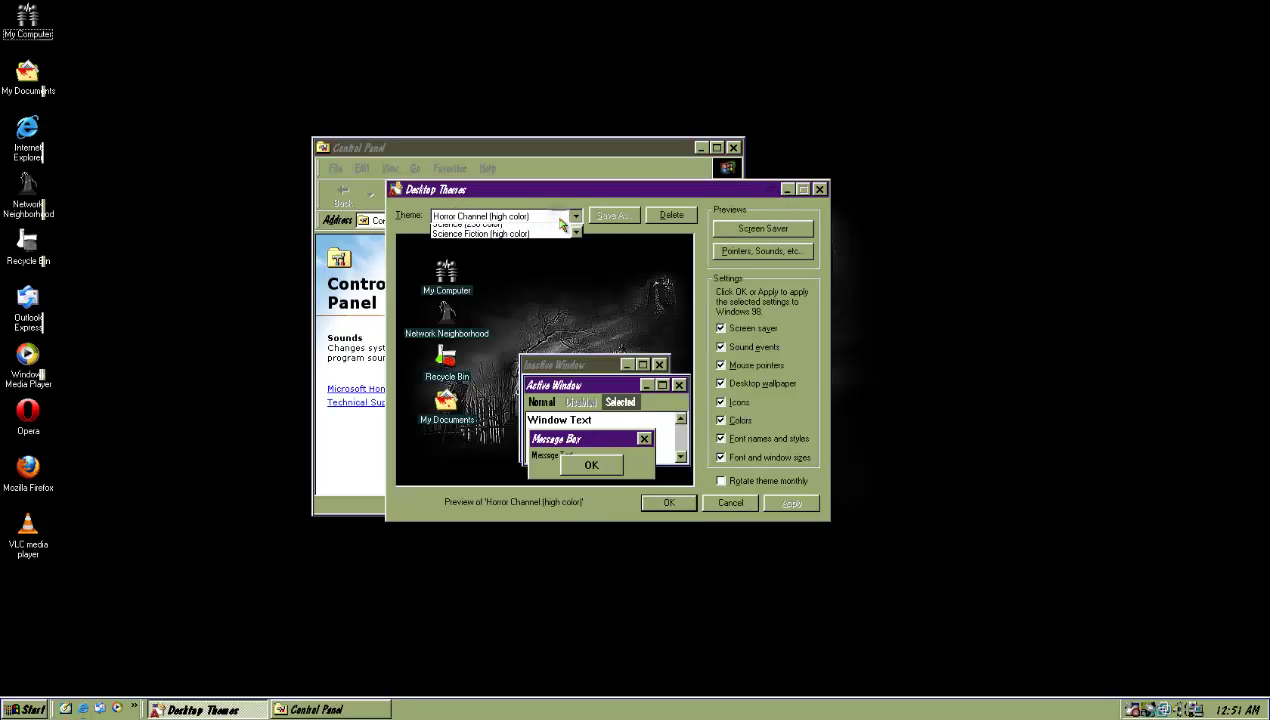
scroll(518, 328, "down", 1)
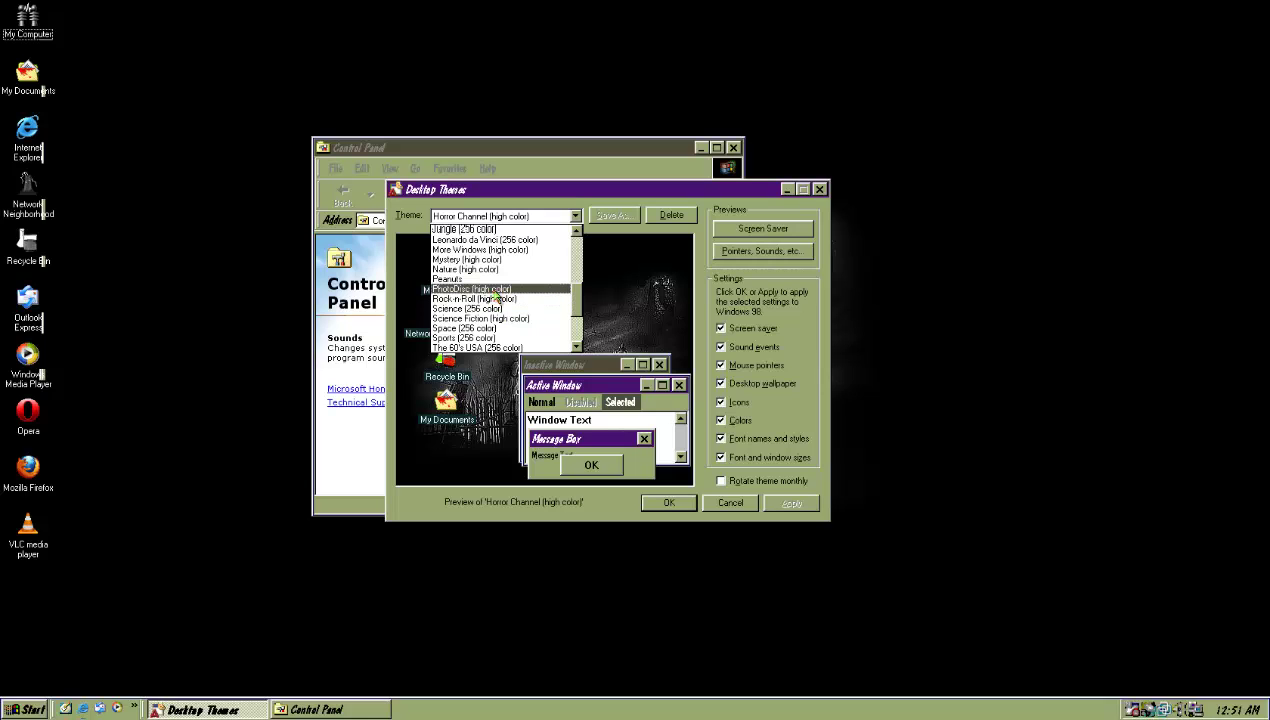
scroll(496, 298, "down", 1)
scroll(500, 318, "down", 1)
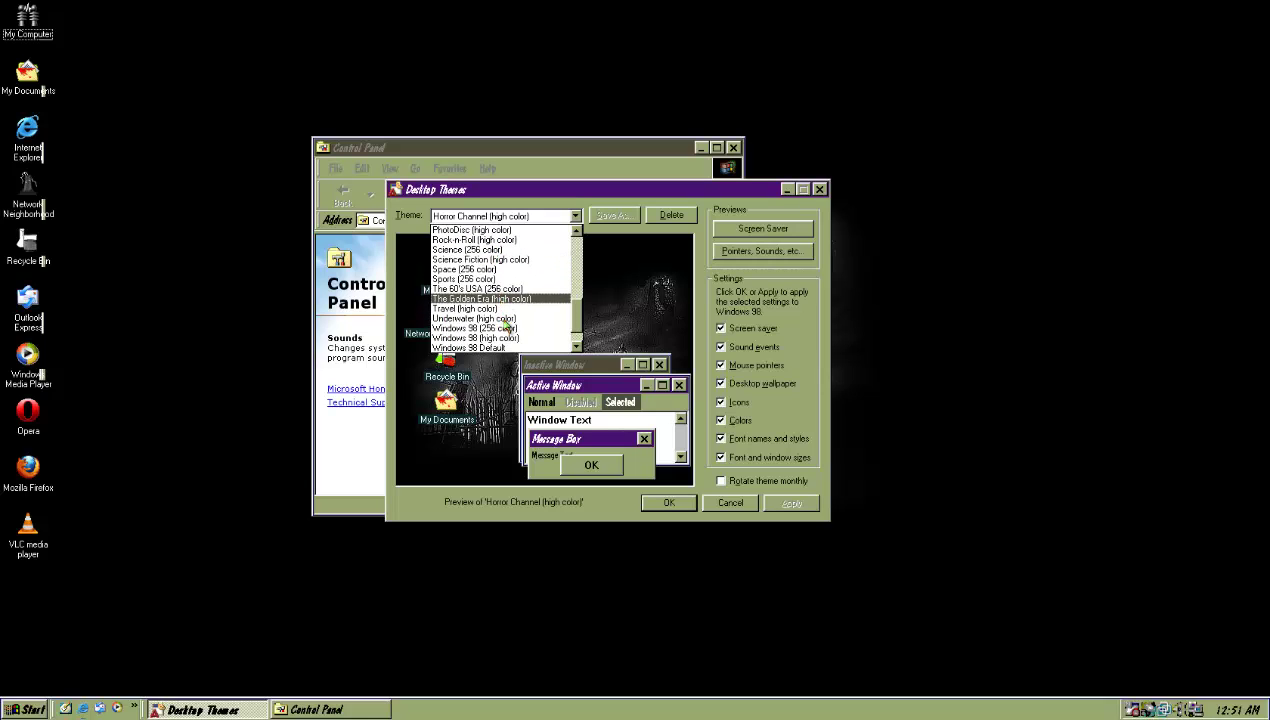
left_click(500, 298)
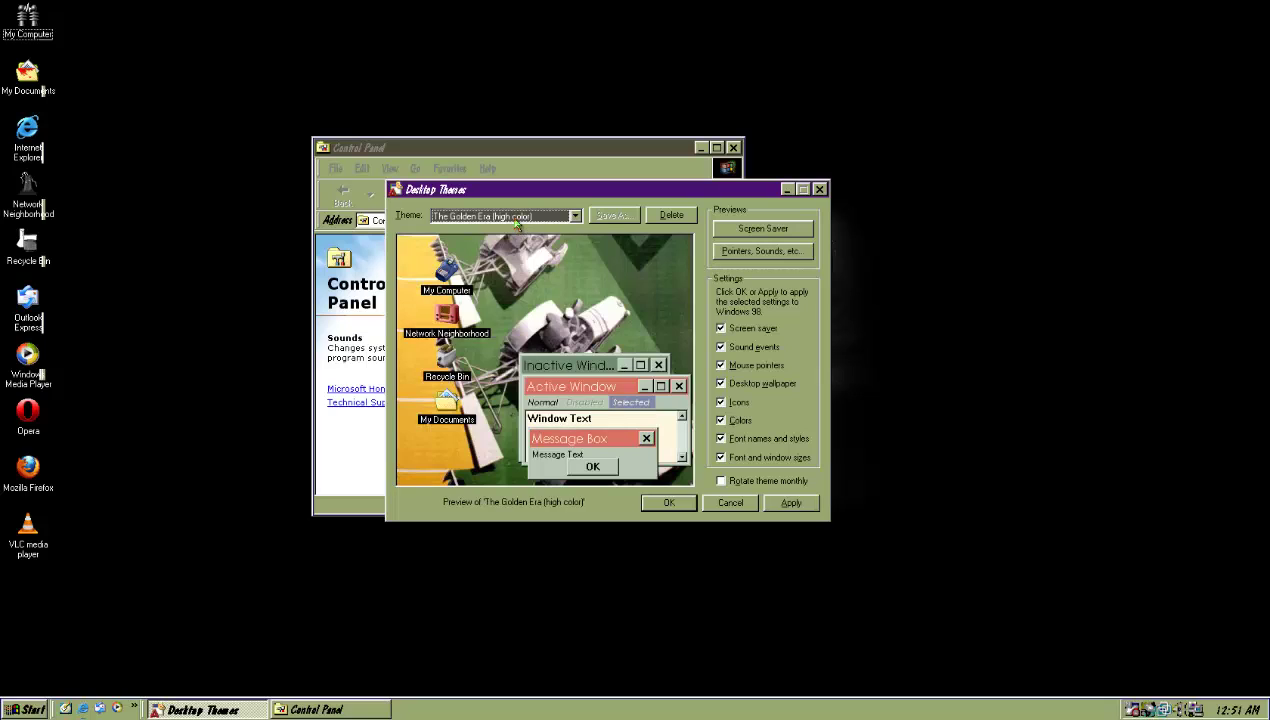
Select the Windows 98 (high color) theme and apply it to Windows.
left_click(505, 216)
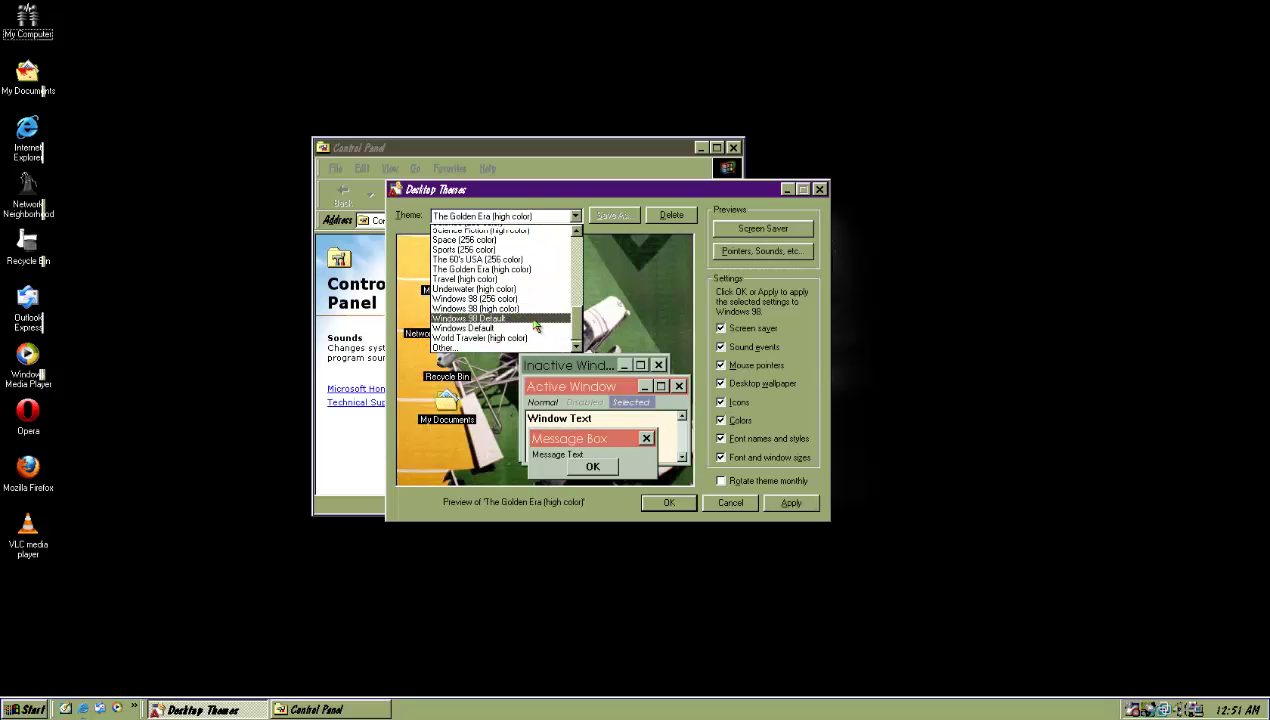
scroll(536, 318, "up", 3)
scroll(534, 323, "down", 1)
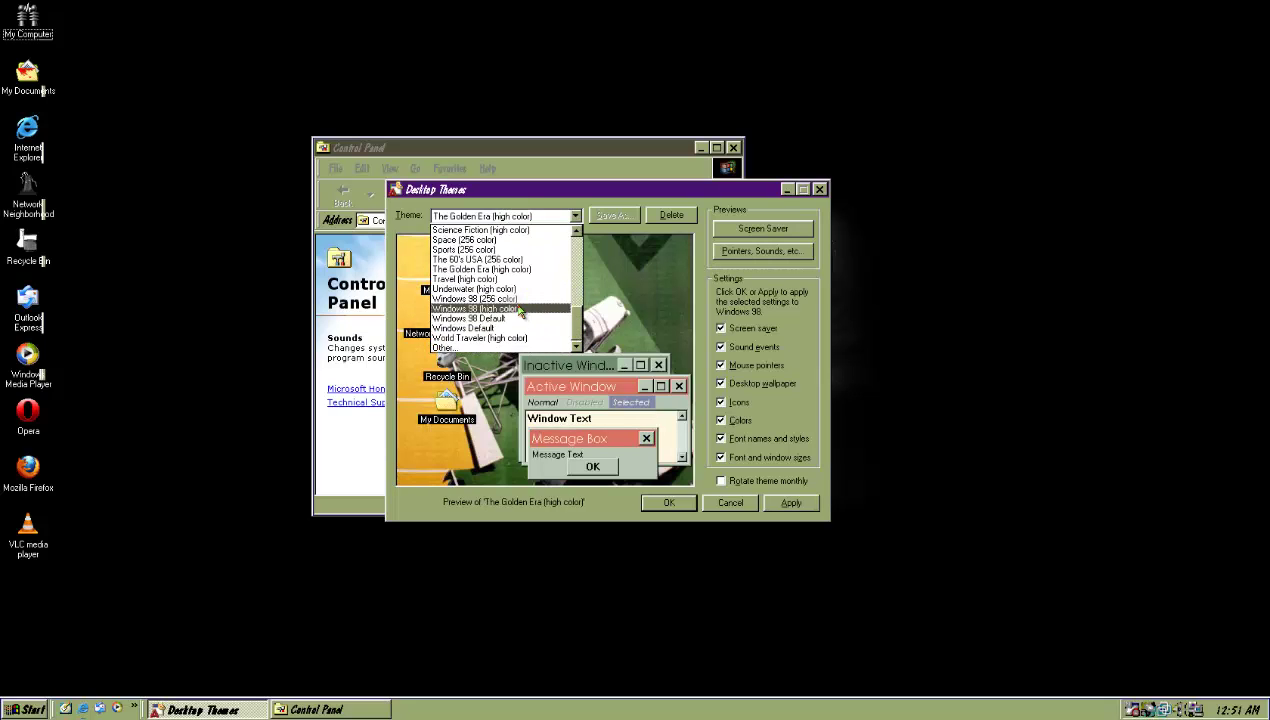
left_click(513, 308)
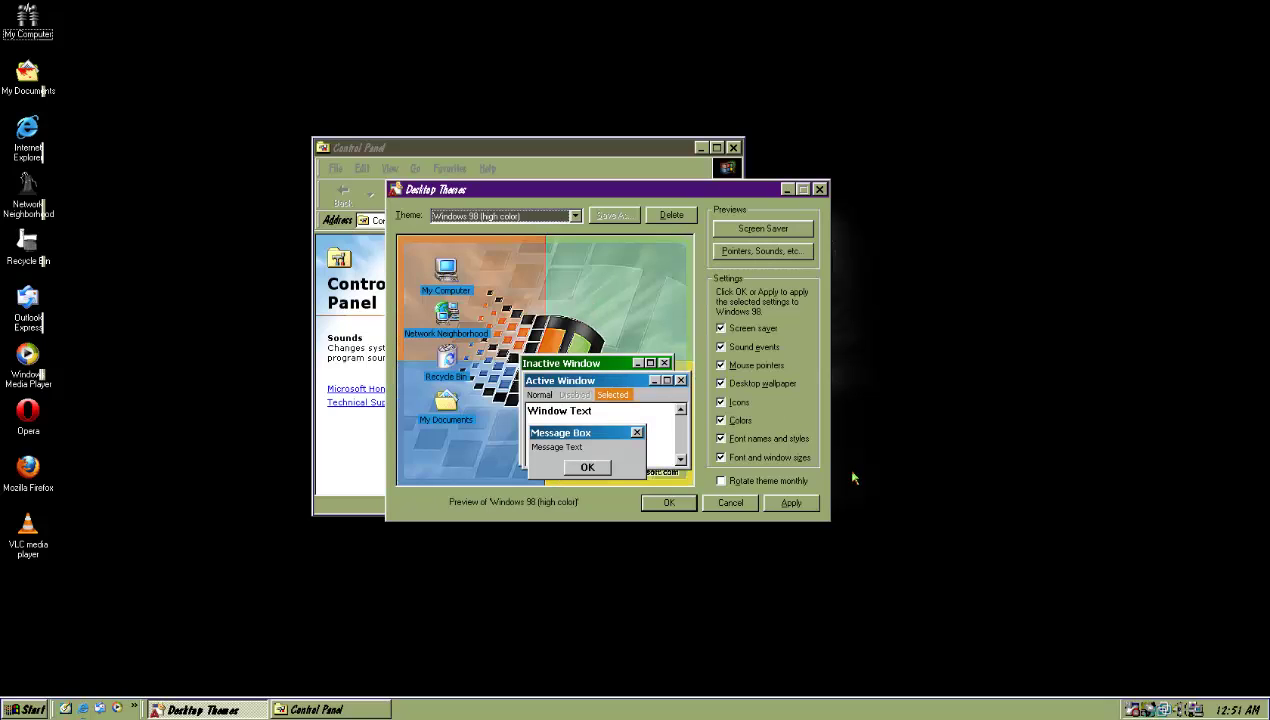
left_click(811, 506)
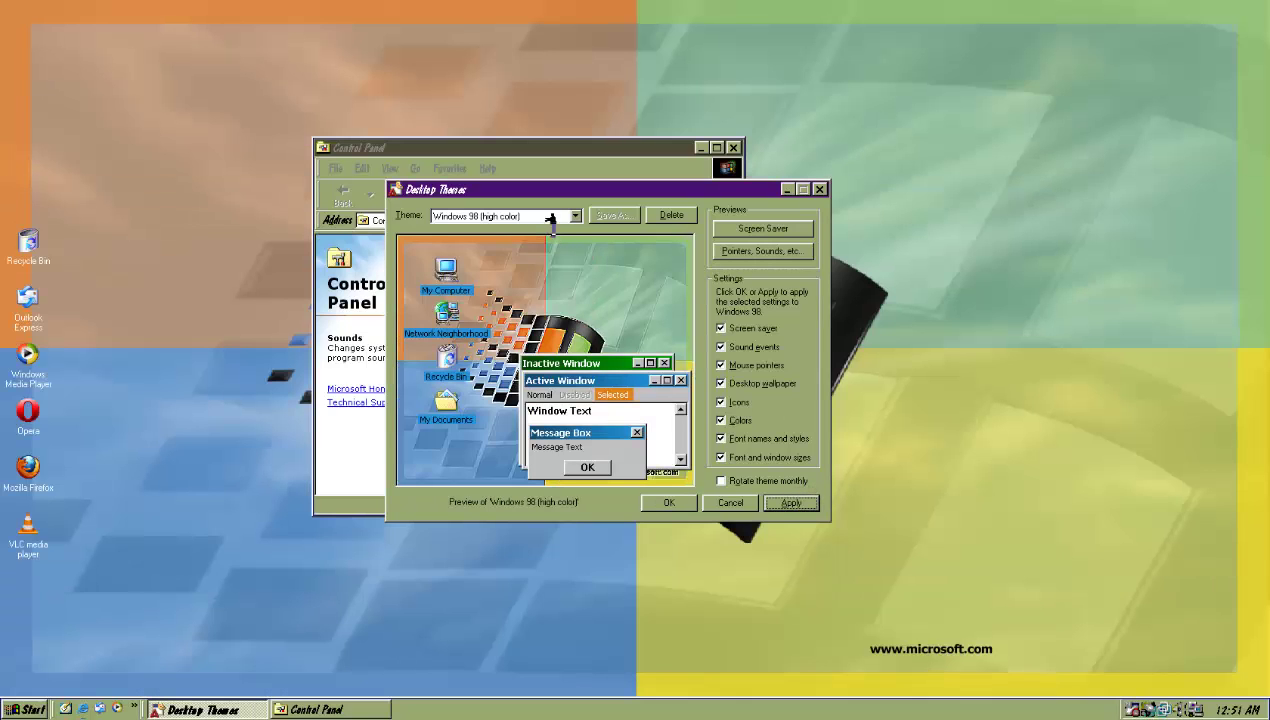
Open the Sounds properties from Control Panel and preview the Windows 98 (high color) theme's Exit Windows sound.
left_click(563, 165)
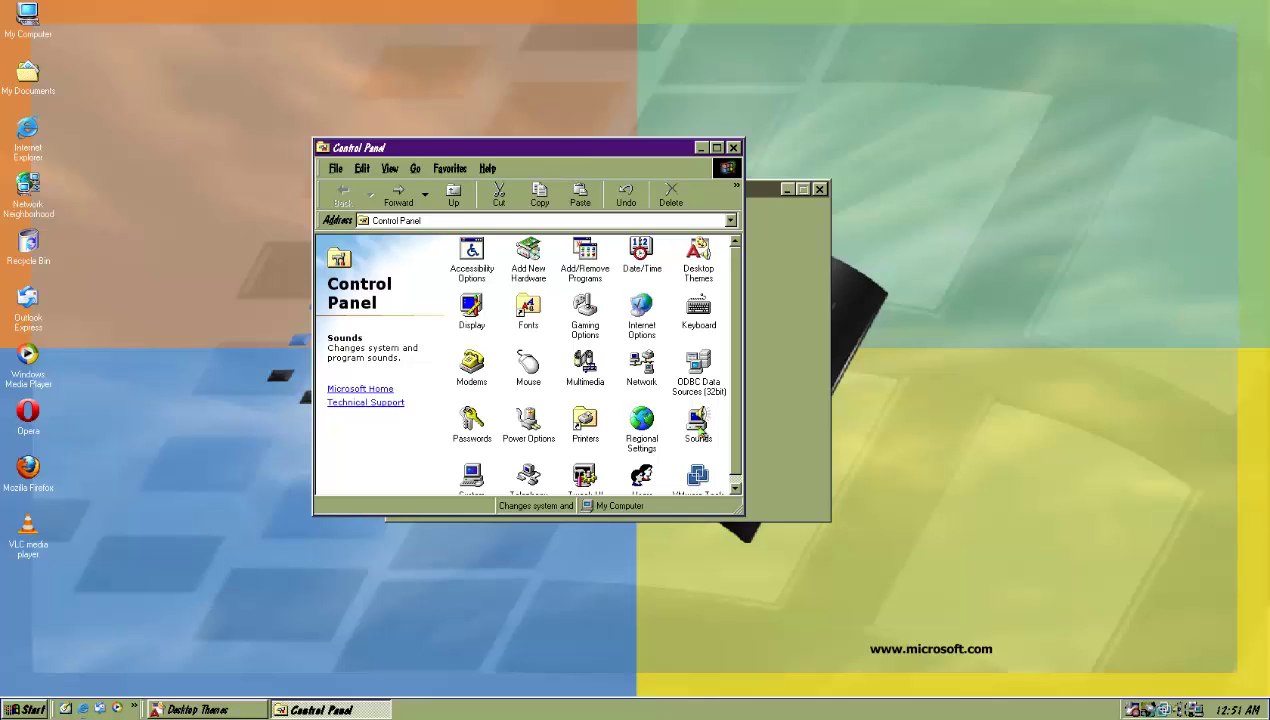
double_click(698, 425)
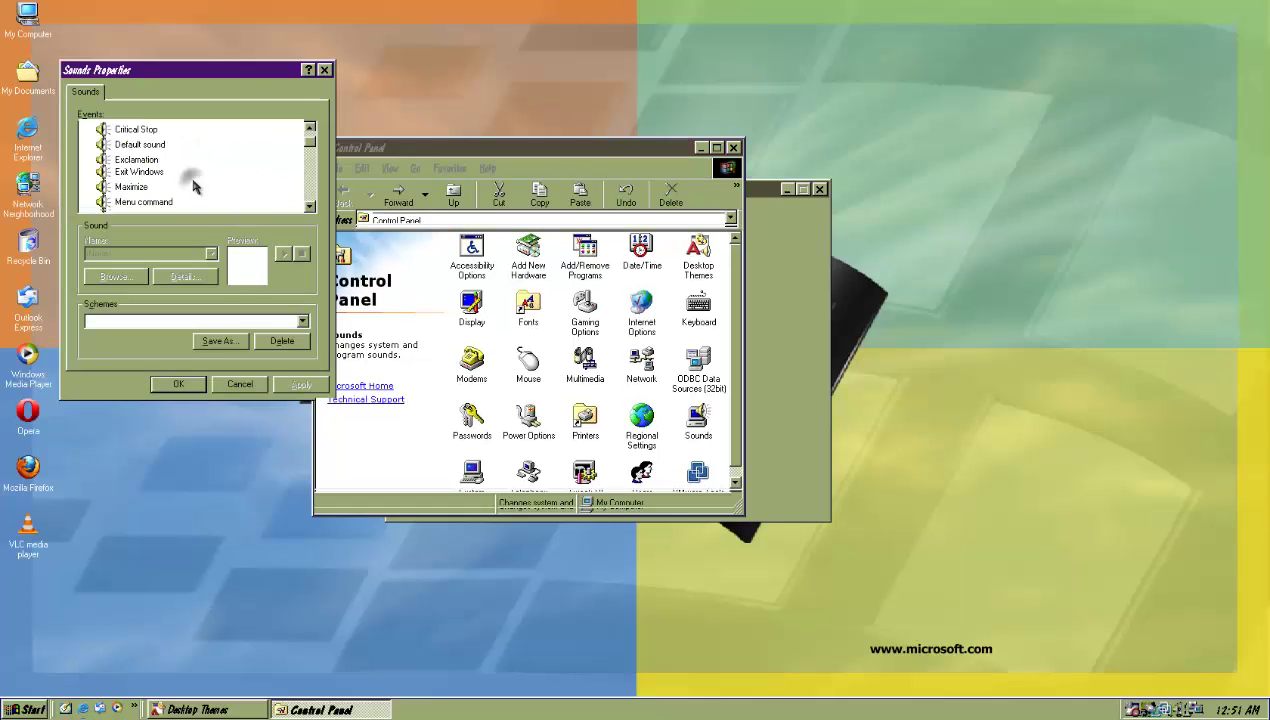
left_click(122, 171)
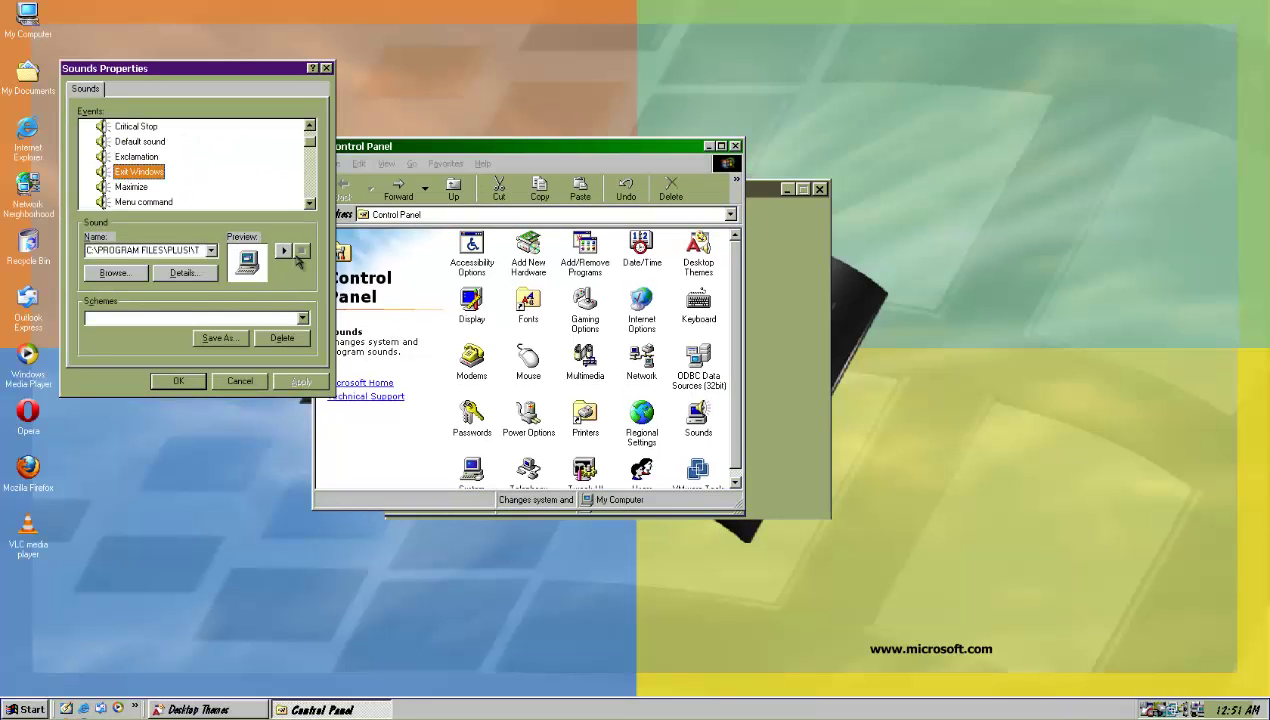
left_click(284, 251)
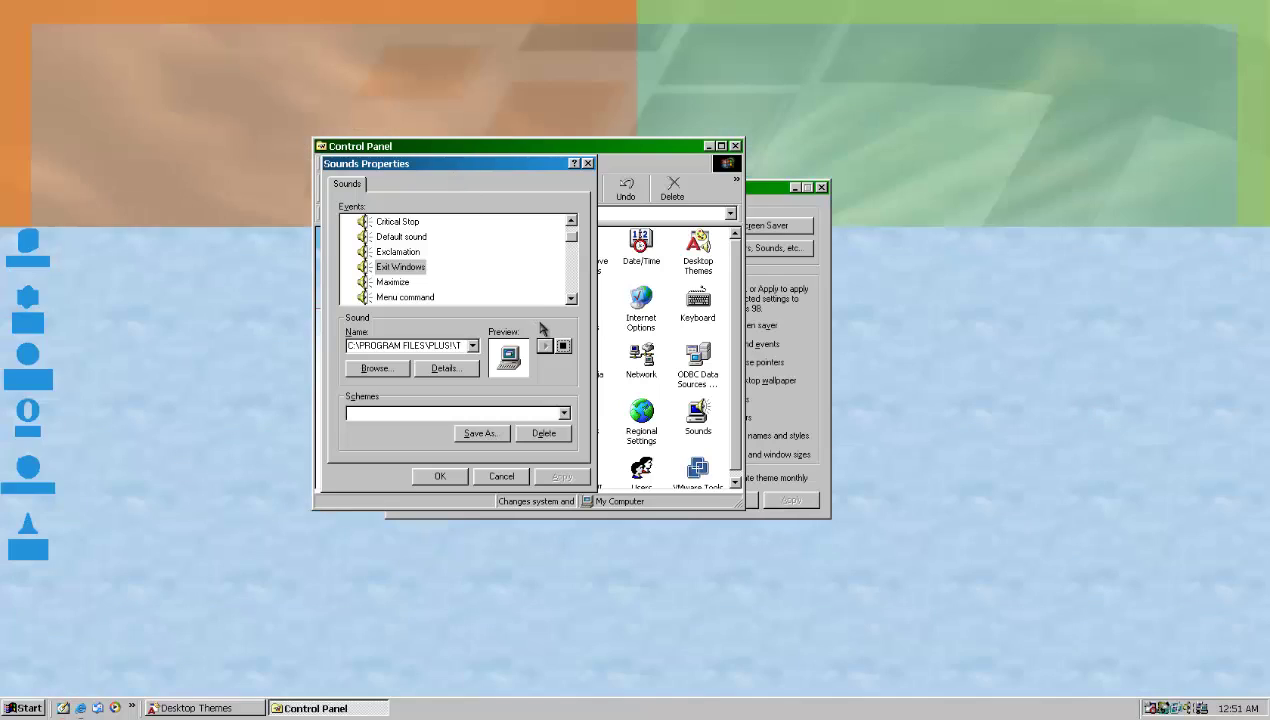
Preview the Windows 98 (high color) theme's Start Windows sound and close the Sounds properties without changes.
scroll(505, 292, "down", 4)
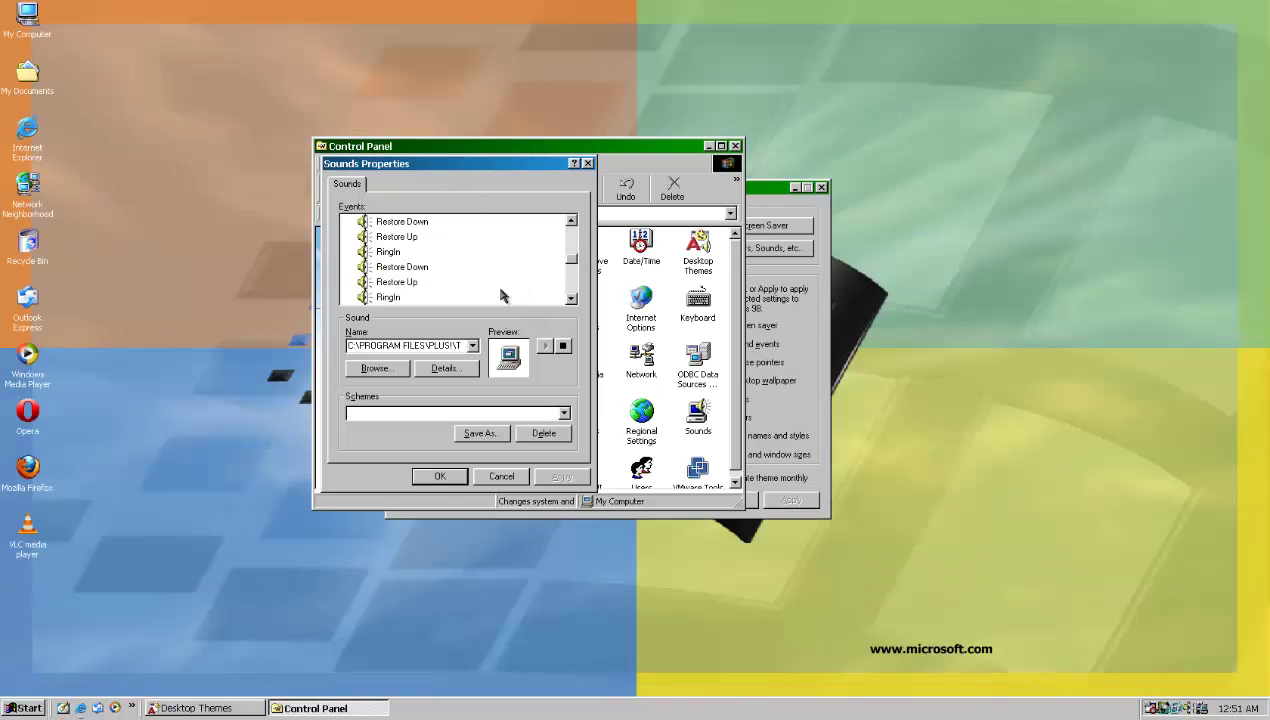
scroll(450, 284, "down", 2)
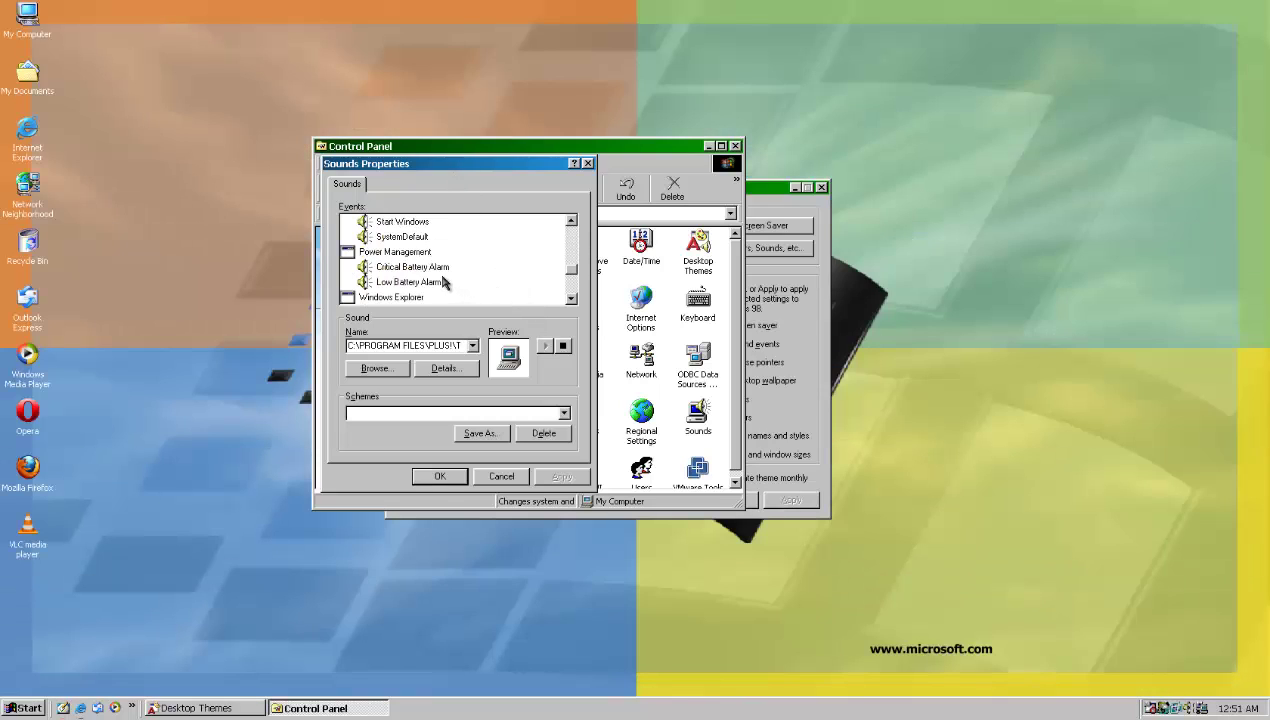
left_click(397, 224)
left_click(544, 345)
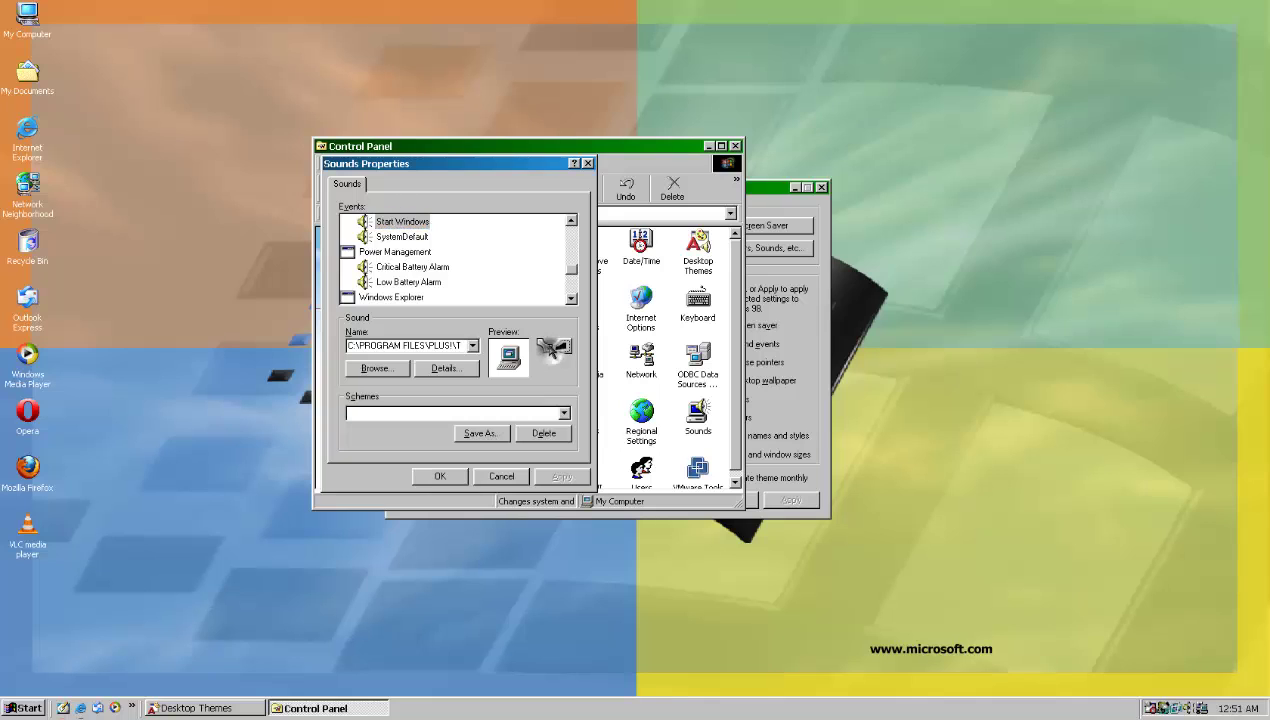
left_click(588, 163)
Exclude the screen saver from the theme settings in Desktop Themes and apply the Windows 98 (256 color) theme.
left_click(795, 316)
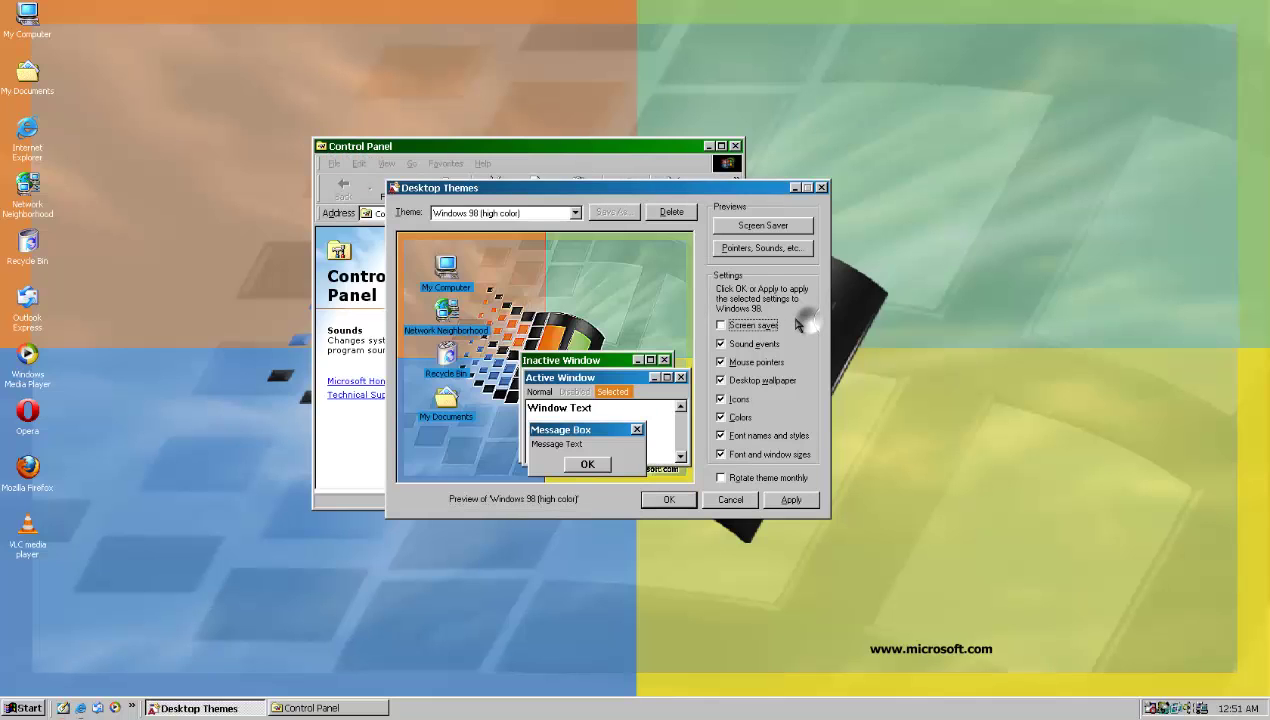
left_click(562, 216)
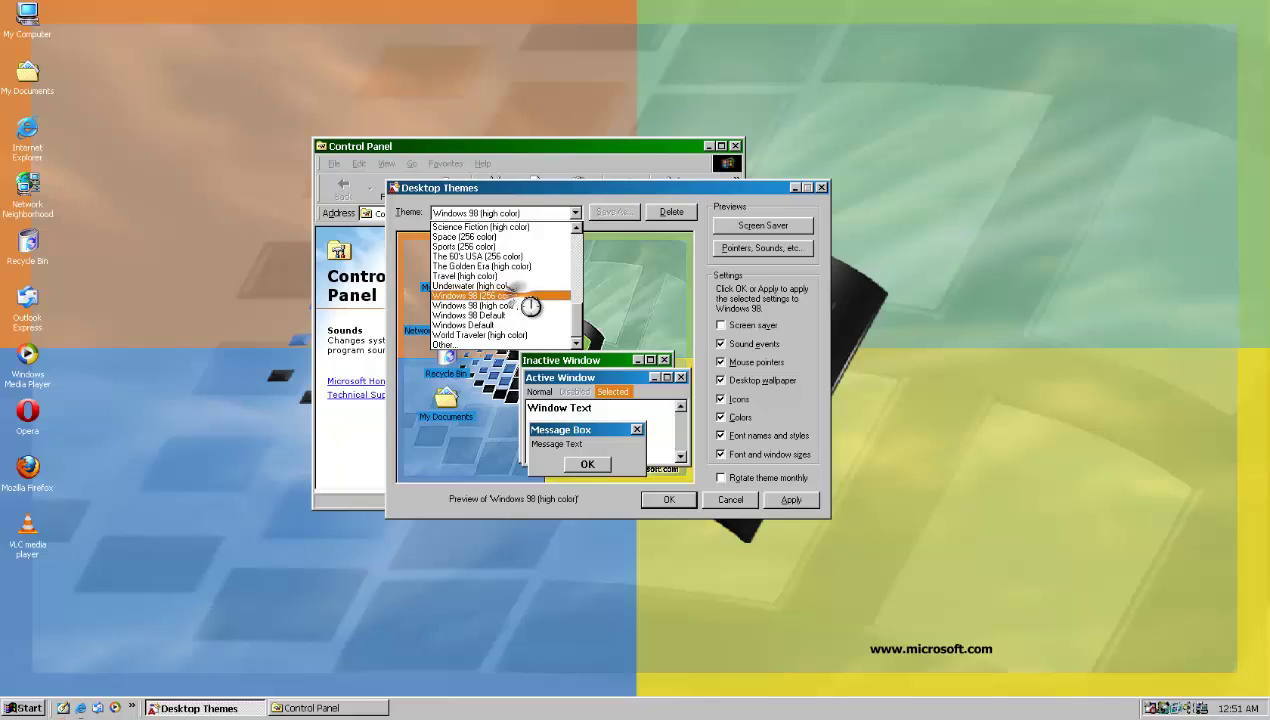
left_click(512, 291)
left_click(790, 500)
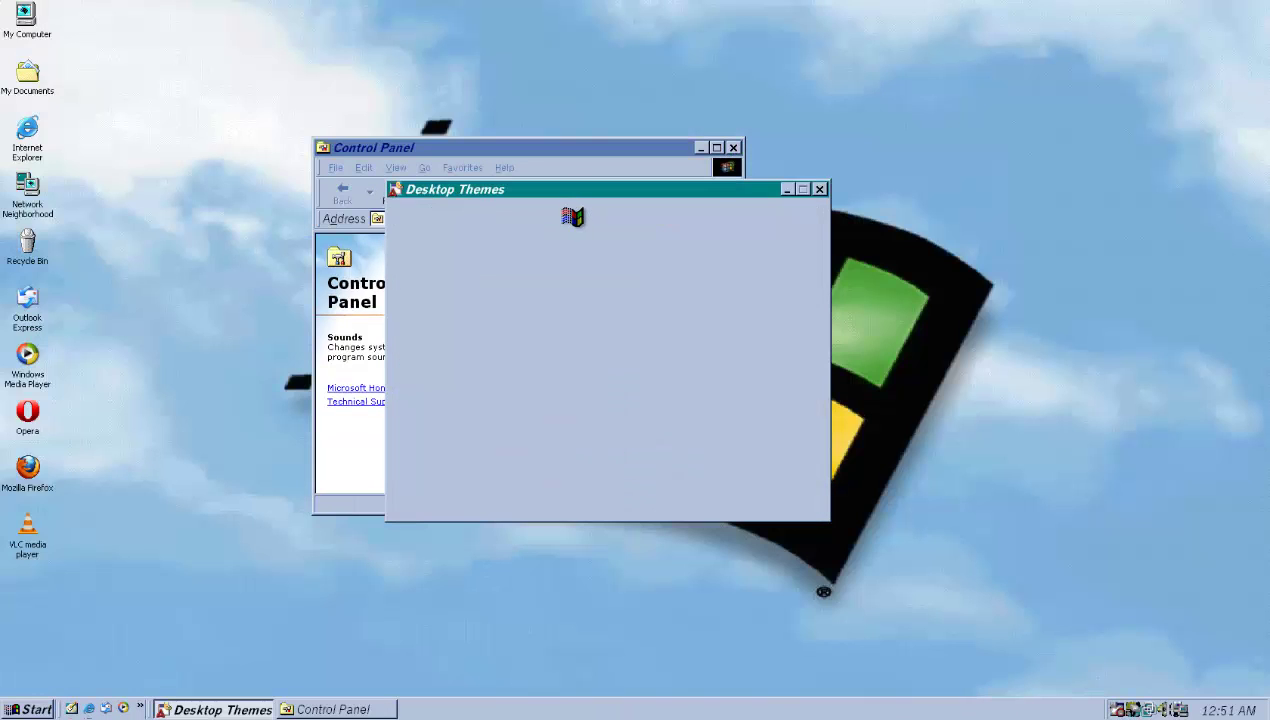
Rearrange the Desktop Themes and Control Panel windows to view the Windows 98 (256 color) wallpaper.
left_click(566, 220)
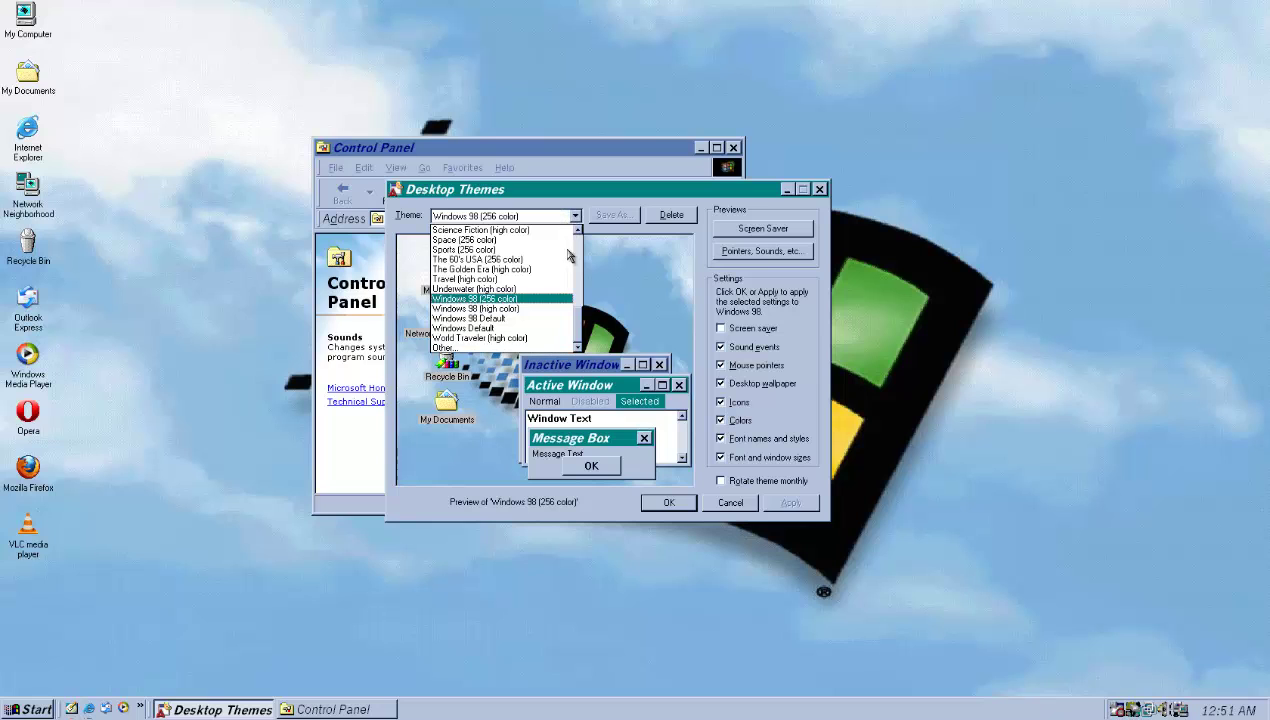
left_click(881, 272)
left_click_drag(743, 190, 387, 365)
left_click_drag(621, 153, 783, 133)
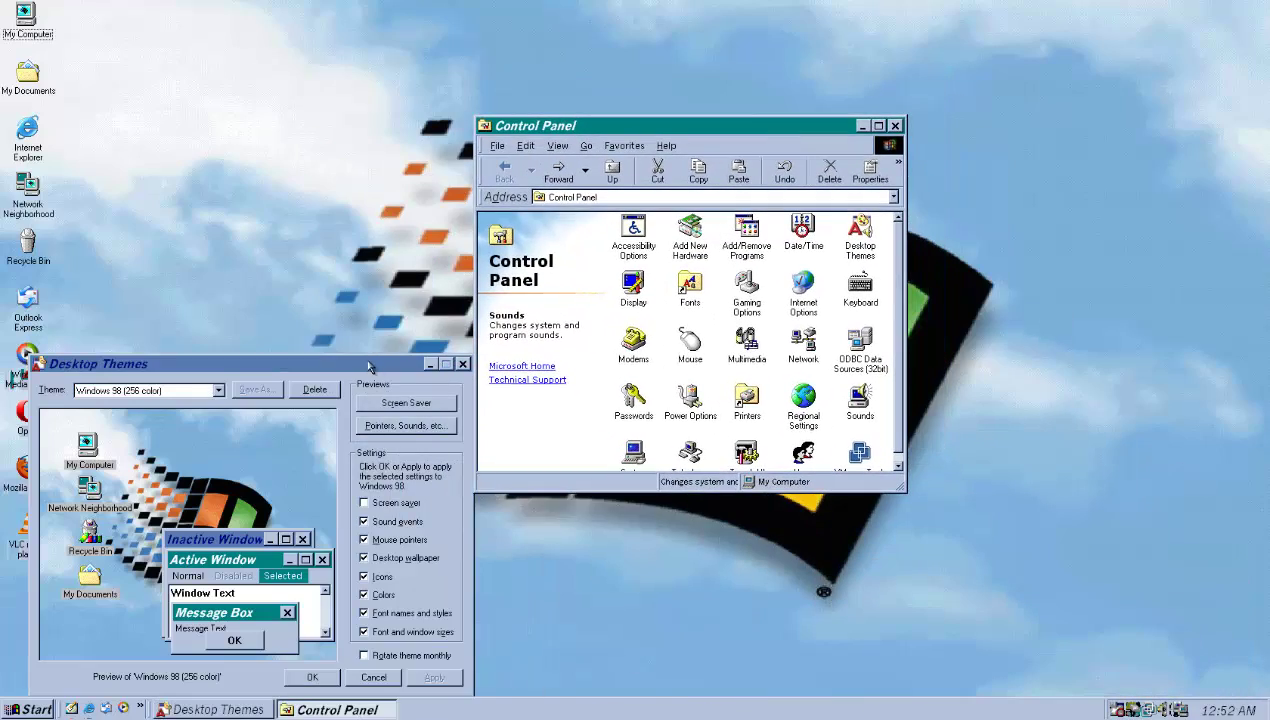
left_click_drag(368, 367, 735, 206)
Select the Underwater (high color) theme and apply it to Windows.
left_click(568, 237)
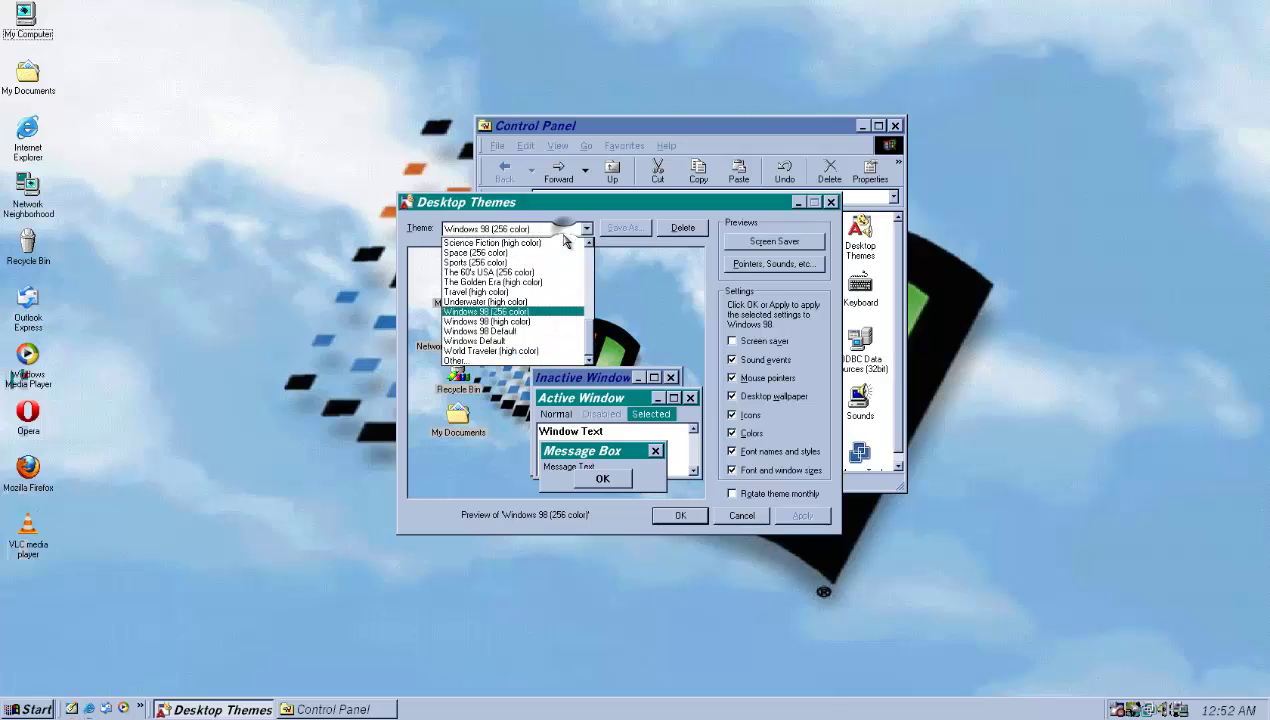
left_click(520, 302)
left_click(795, 518)
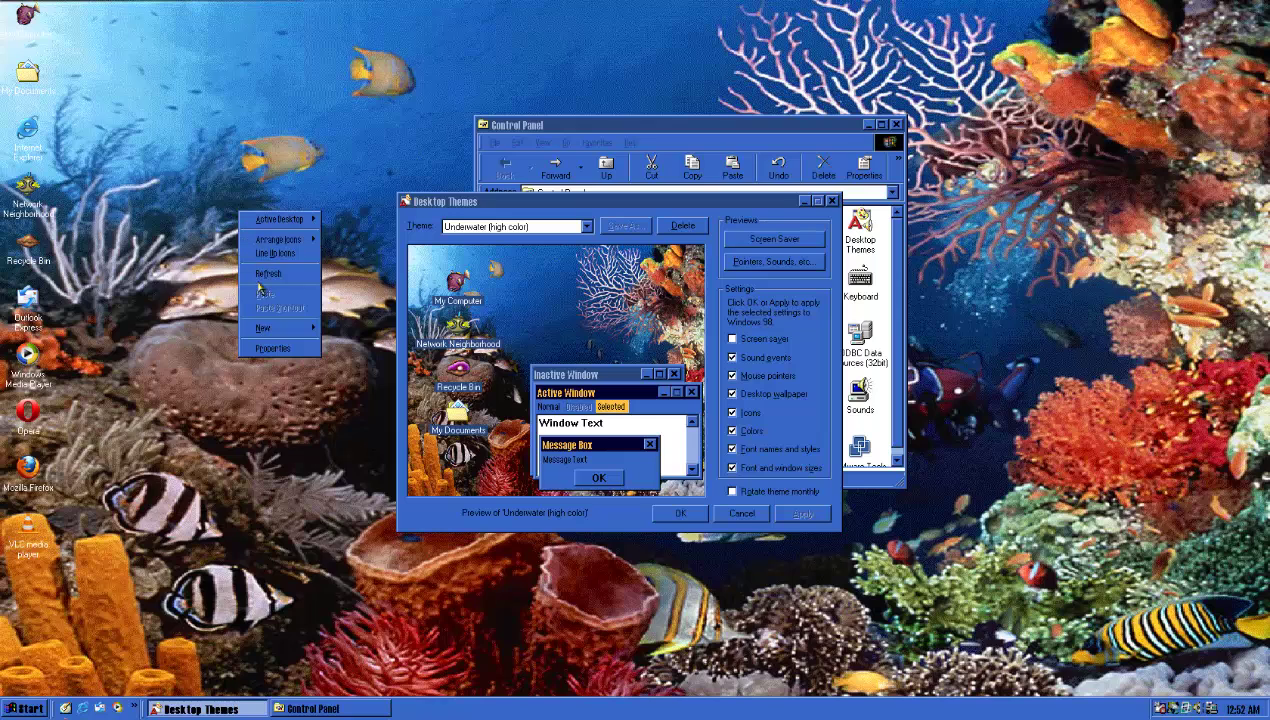
Examine the Underwater theme's look in the desktop context menu, its Active Desktop options and the Control Panel window.
left_click(258, 278)
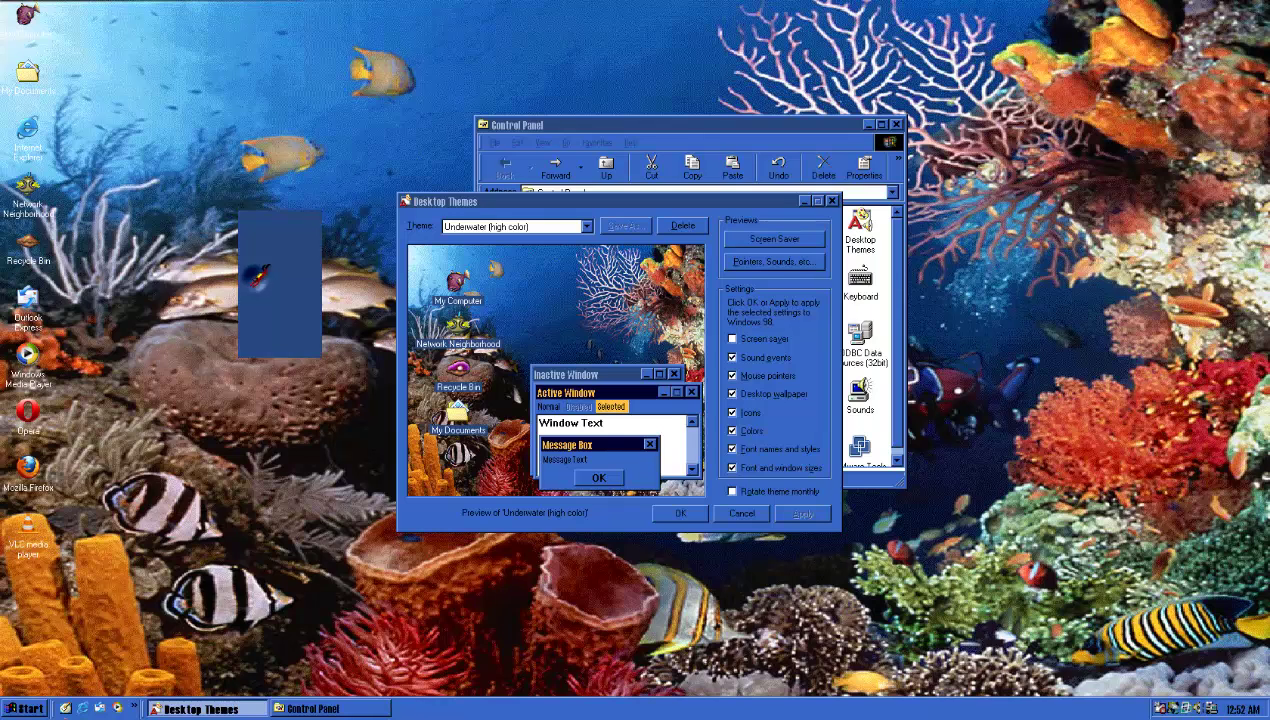
right_click(258, 183)
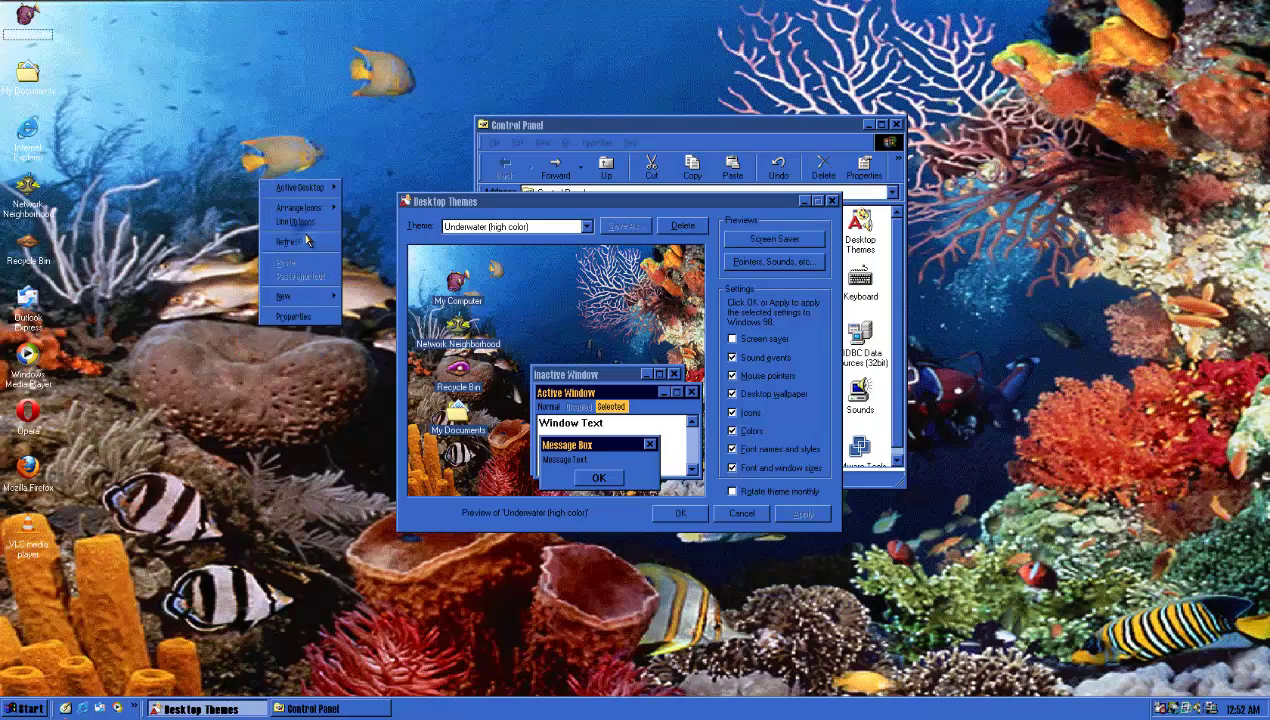
mouse_move(315, 187)
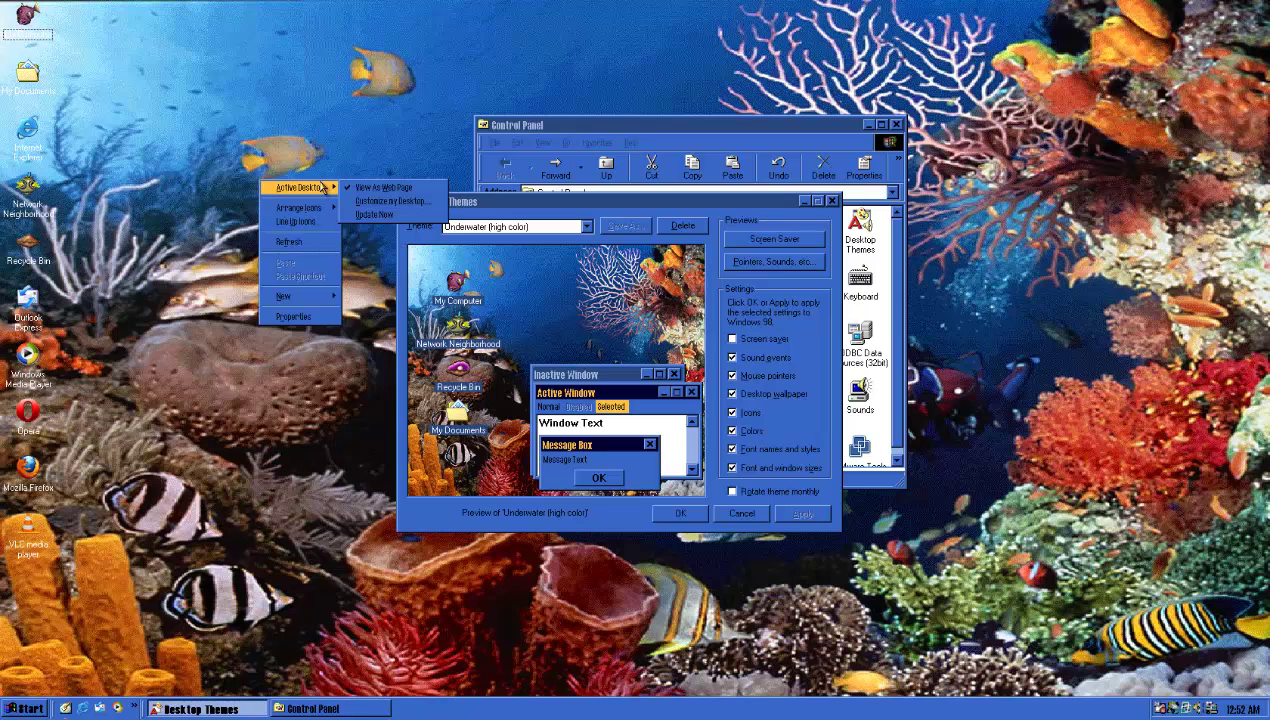
left_click(312, 150)
left_click(800, 167)
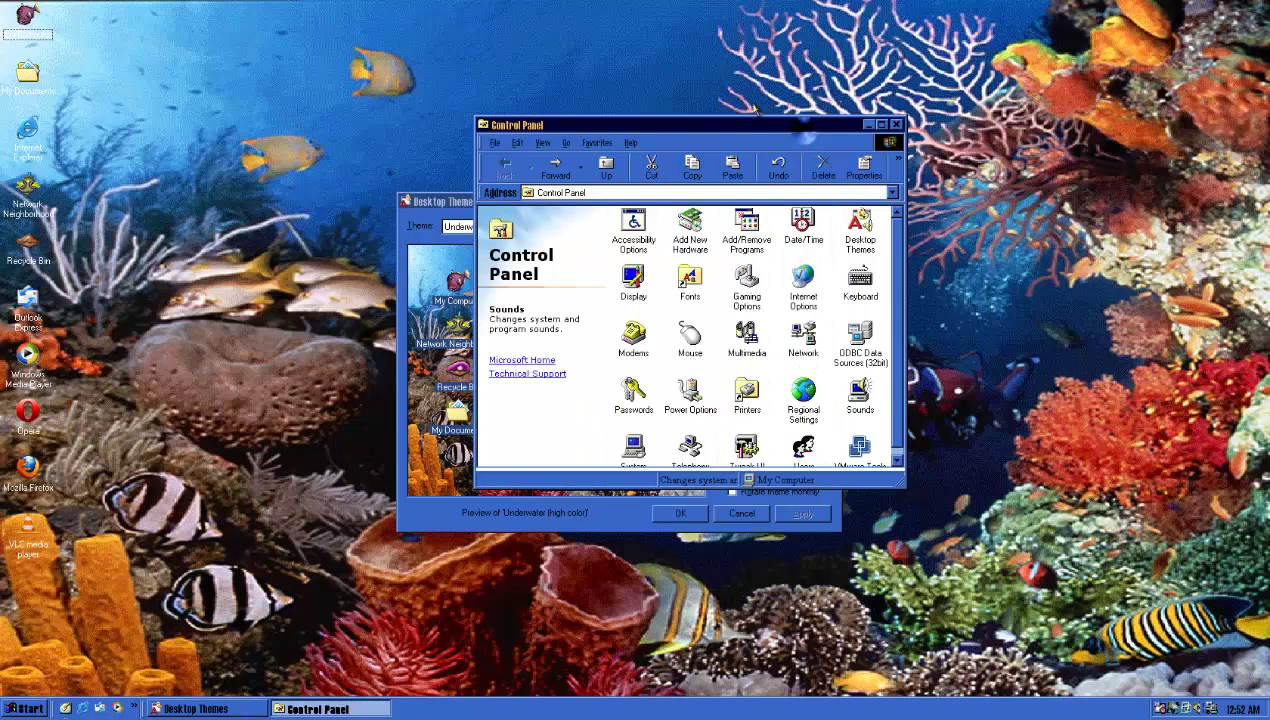
right_click(601, 45)
left_click(665, 183)
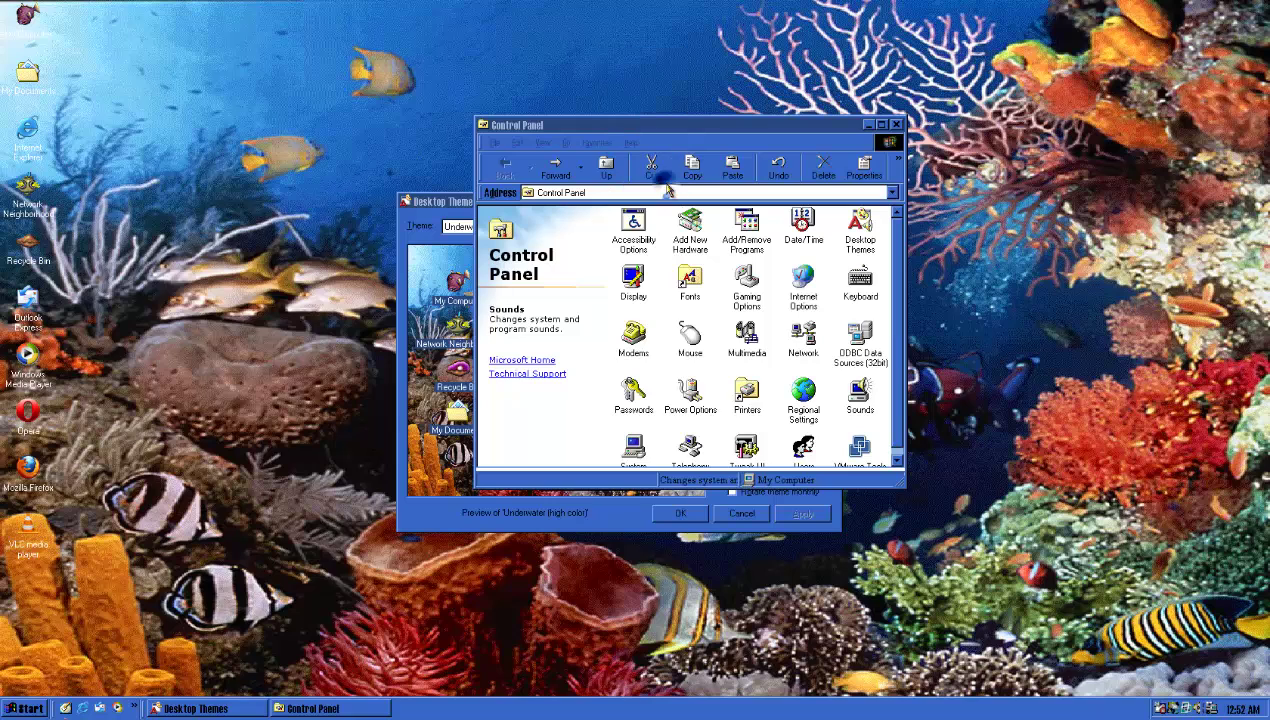
left_click(365, 79)
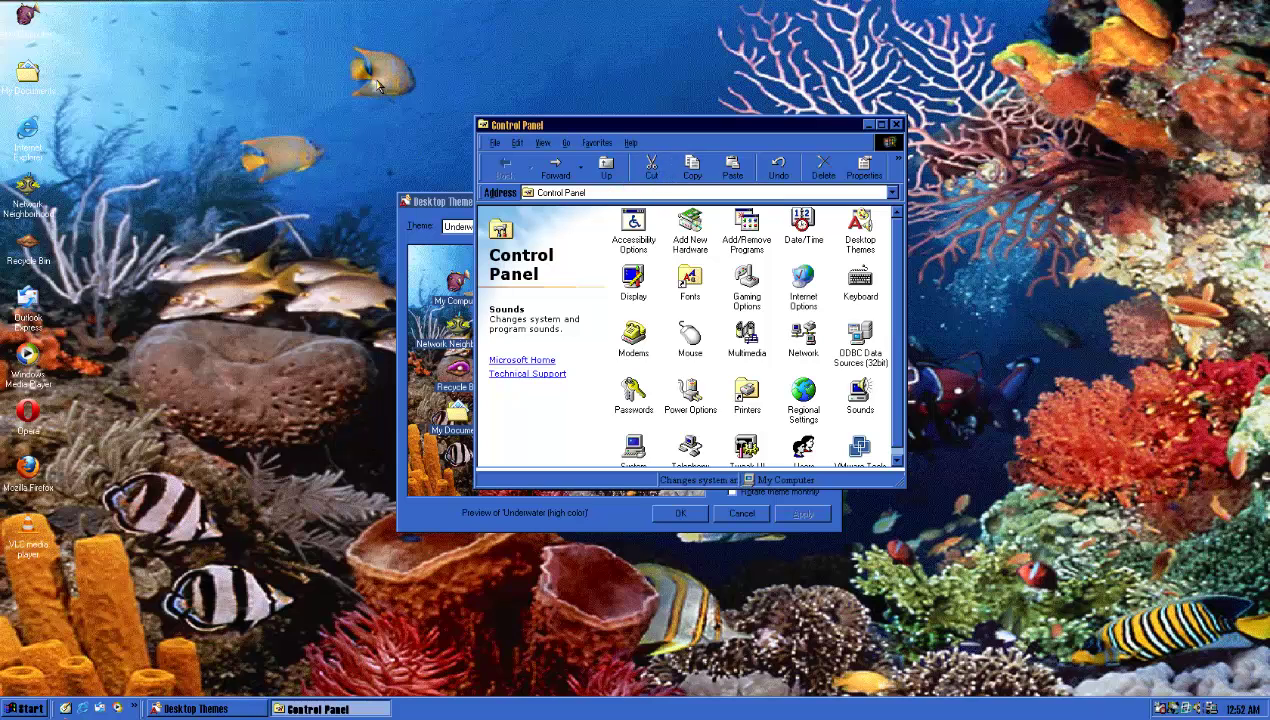
Preview the Underwater theme's Exit Windows and Start Windows sounds in Sounds Properties and close the dialog.
double_click(858, 405)
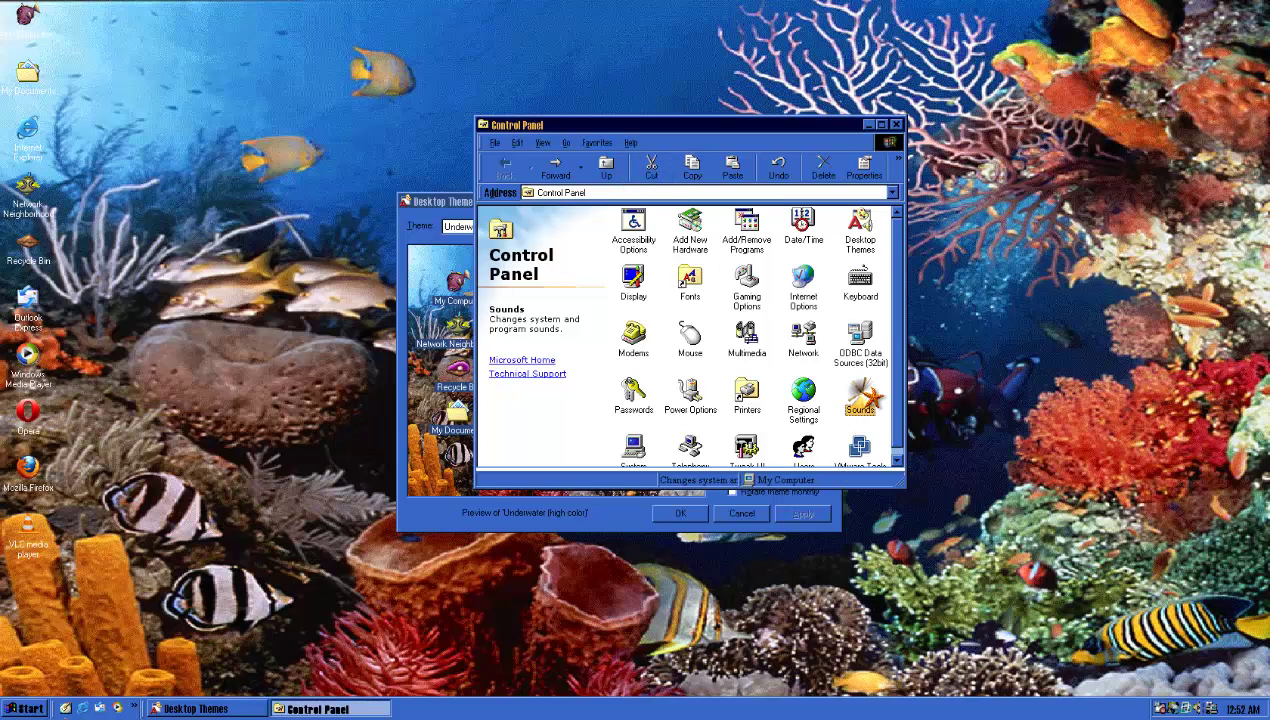
left_click_drag(256, 100, 698, 230)
scroll(620, 345, "down", 1)
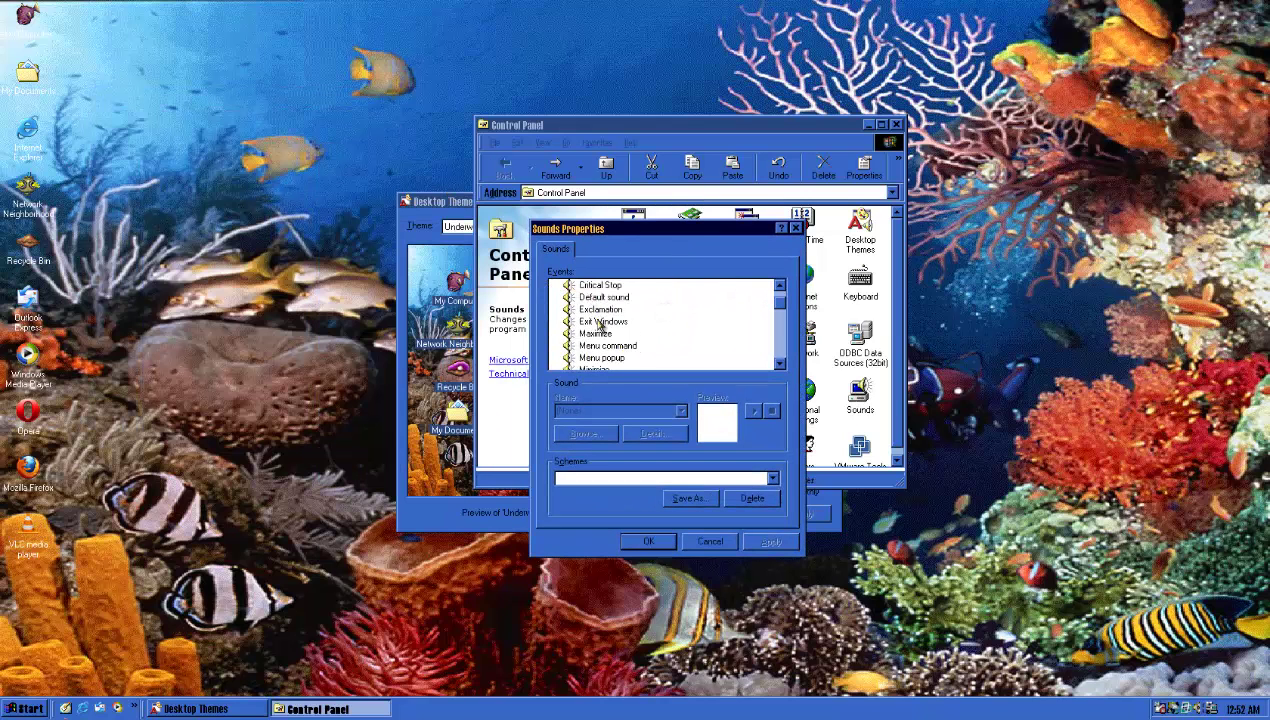
left_click(601, 322)
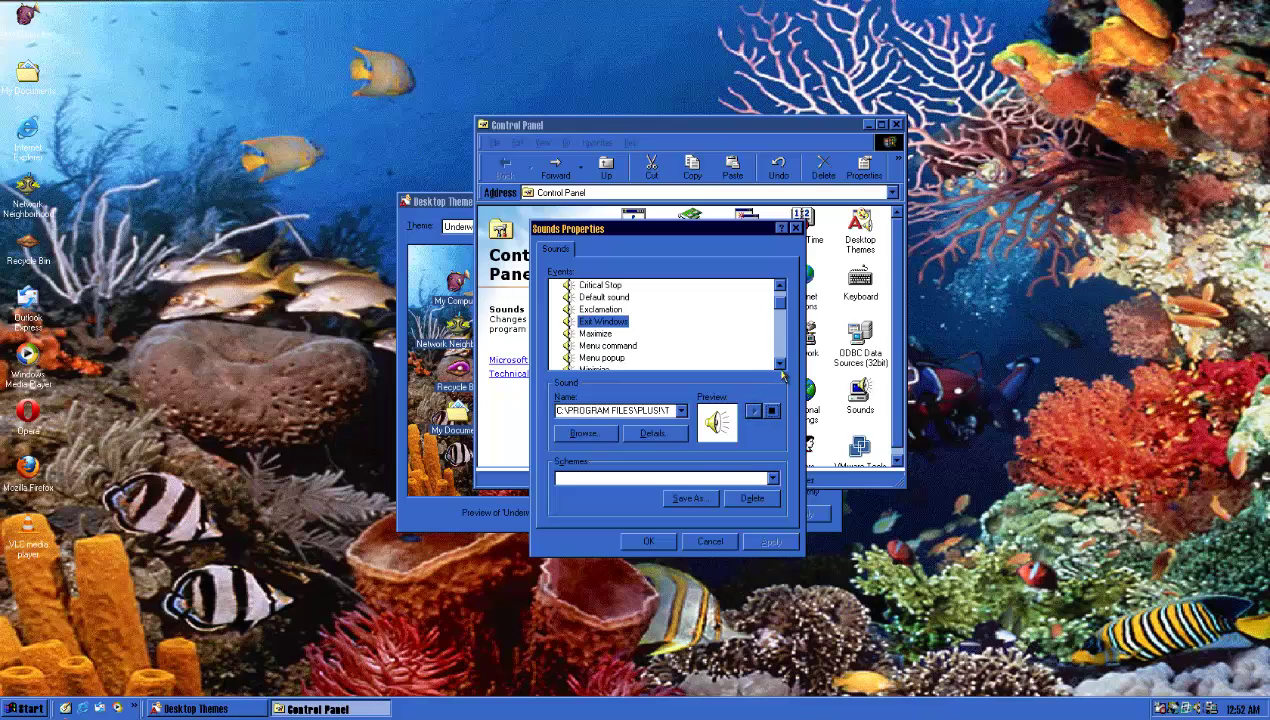
scroll(785, 370, "down", 4)
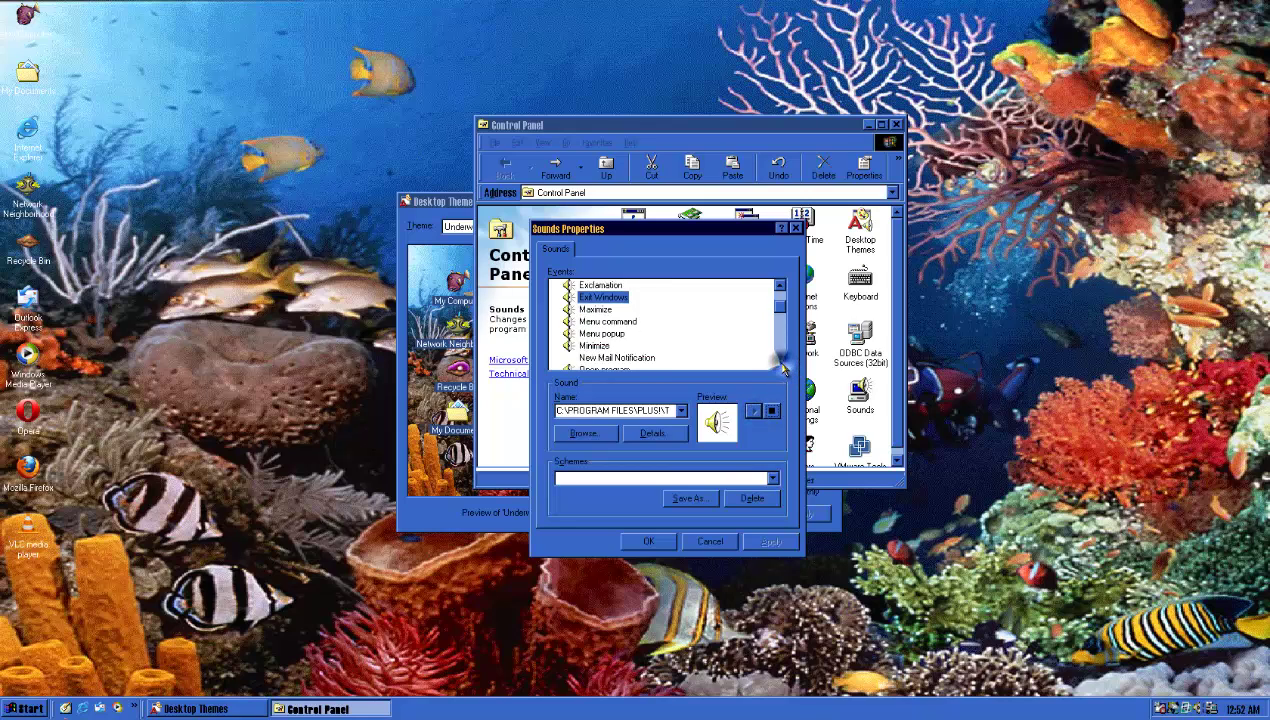
scroll(785, 370, "down", 2)
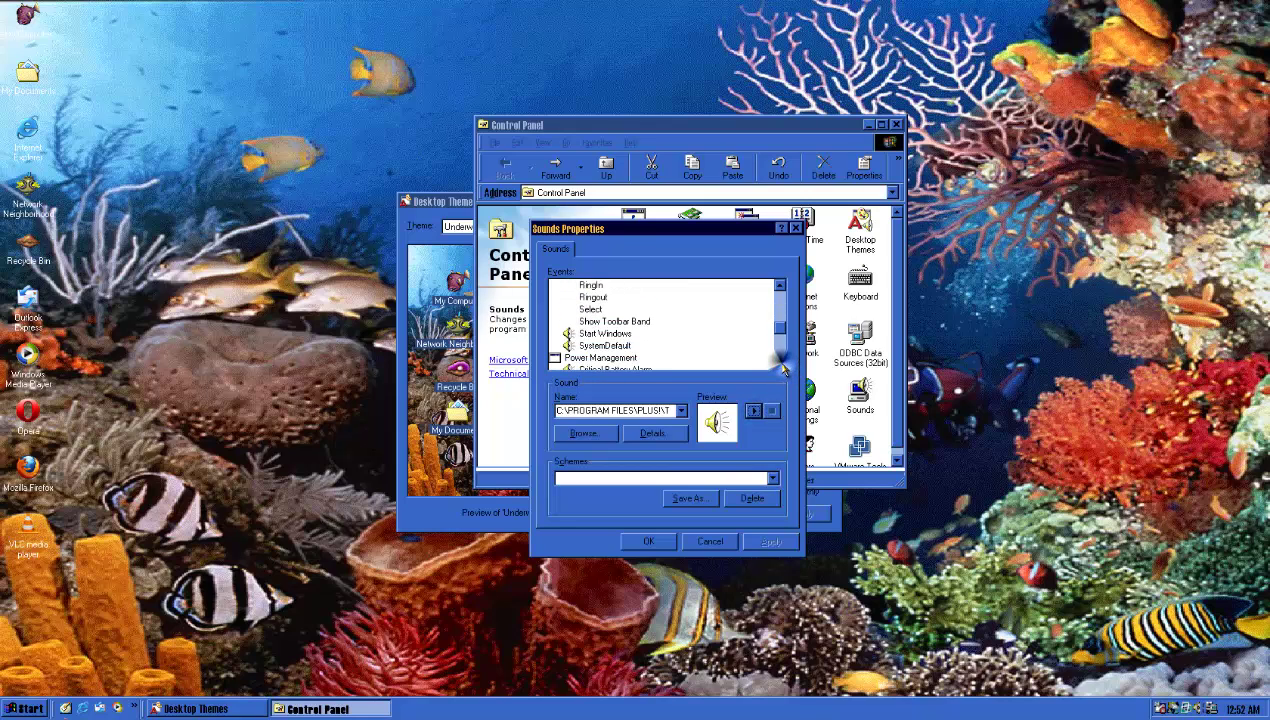
left_click(608, 321)
left_click(757, 411)
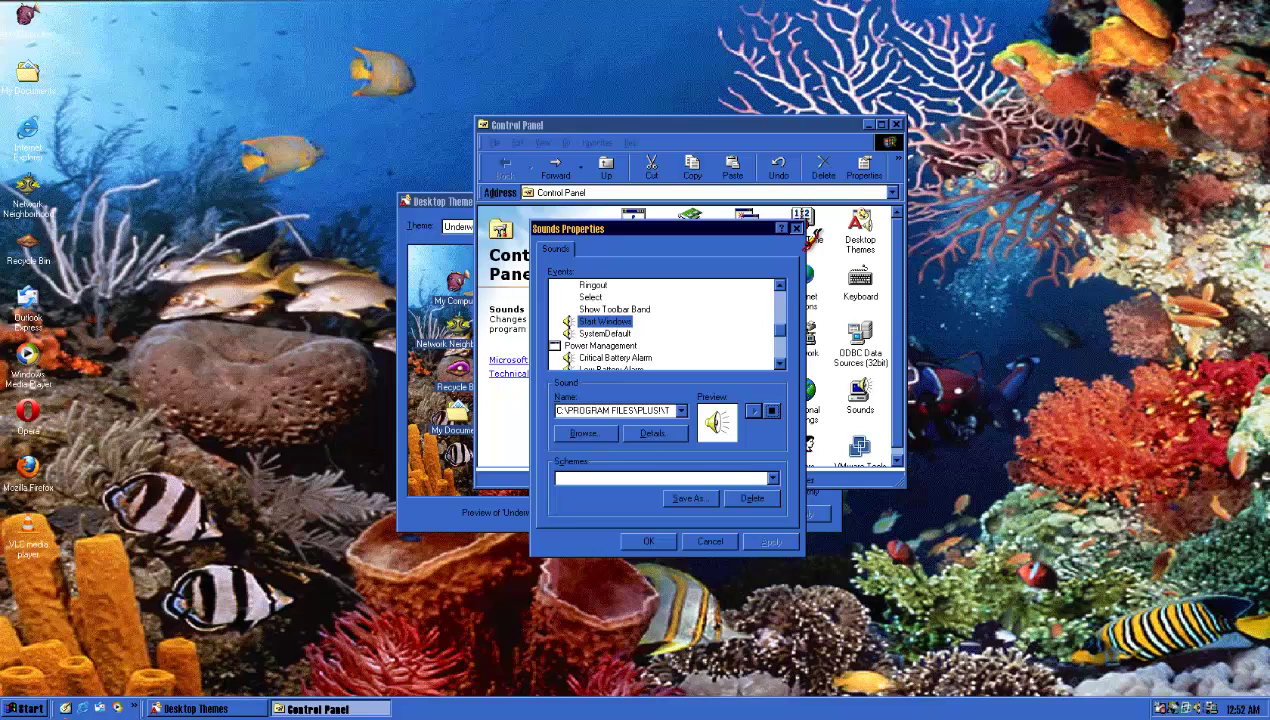
left_click(797, 229)
Select the FoxTrot theme in Desktop Themes and apply it to Windows.
left_click(424, 230)
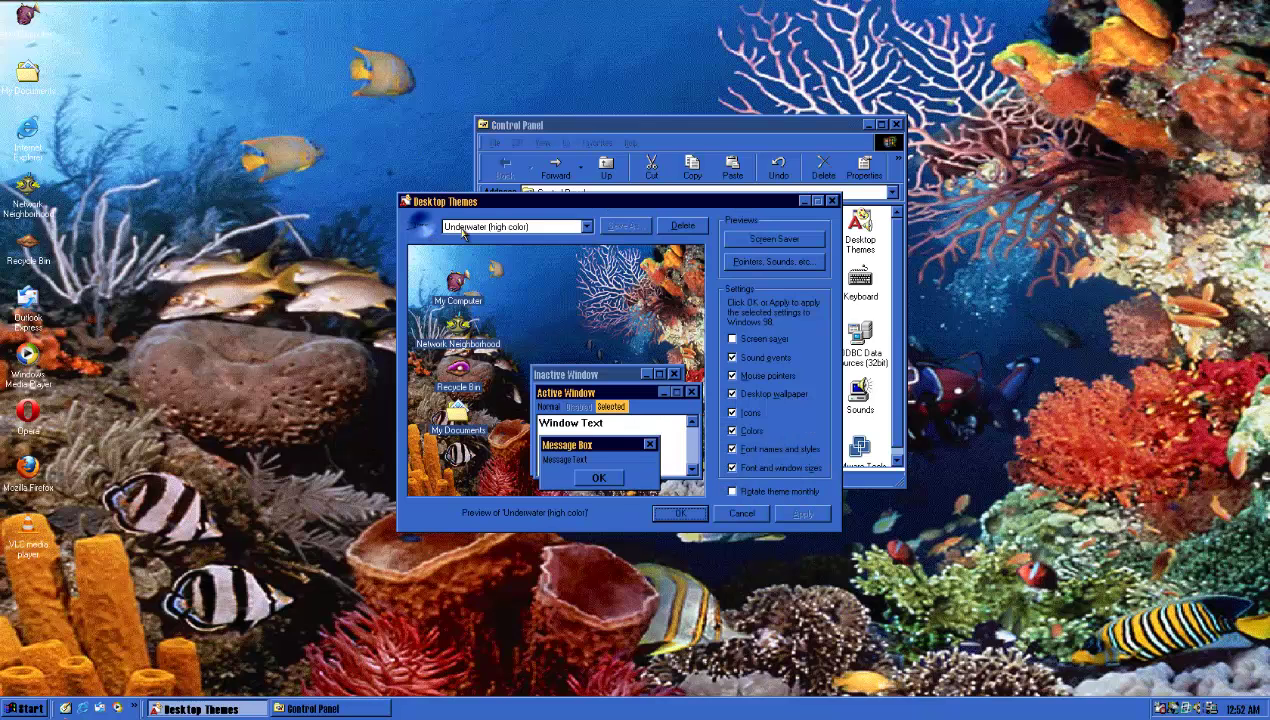
left_click(470, 227)
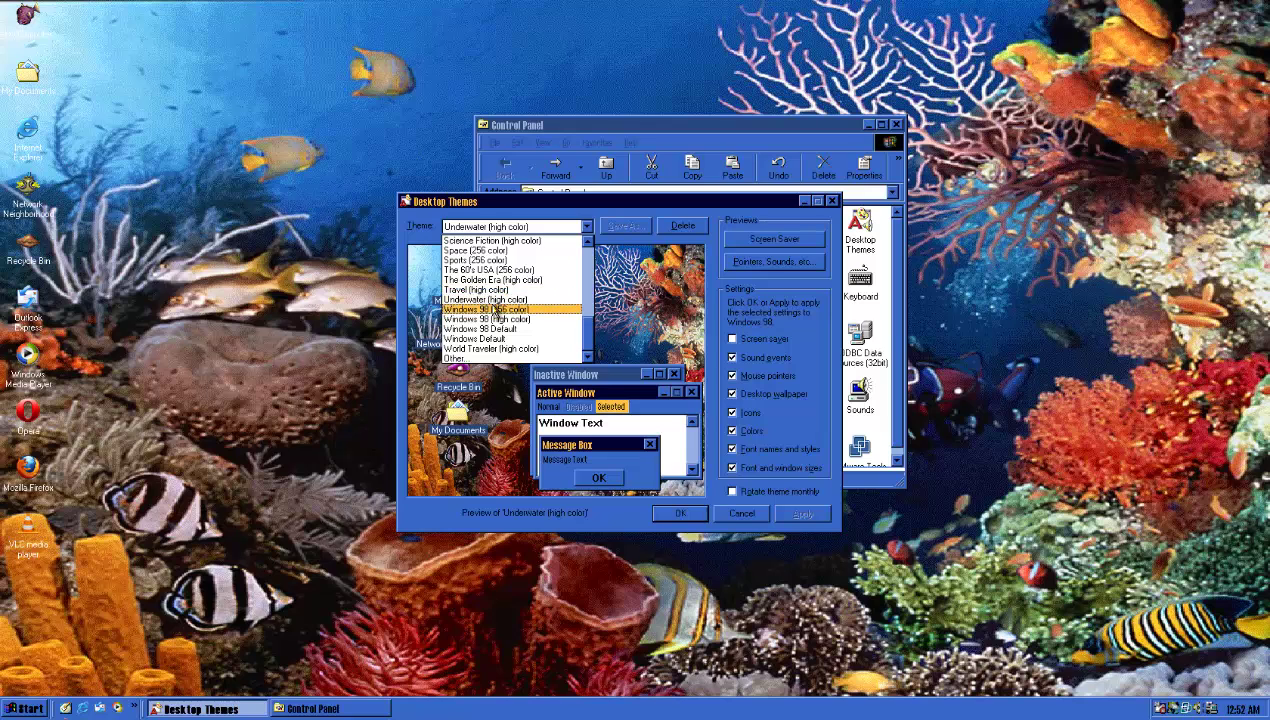
scroll(535, 300, "up", 3)
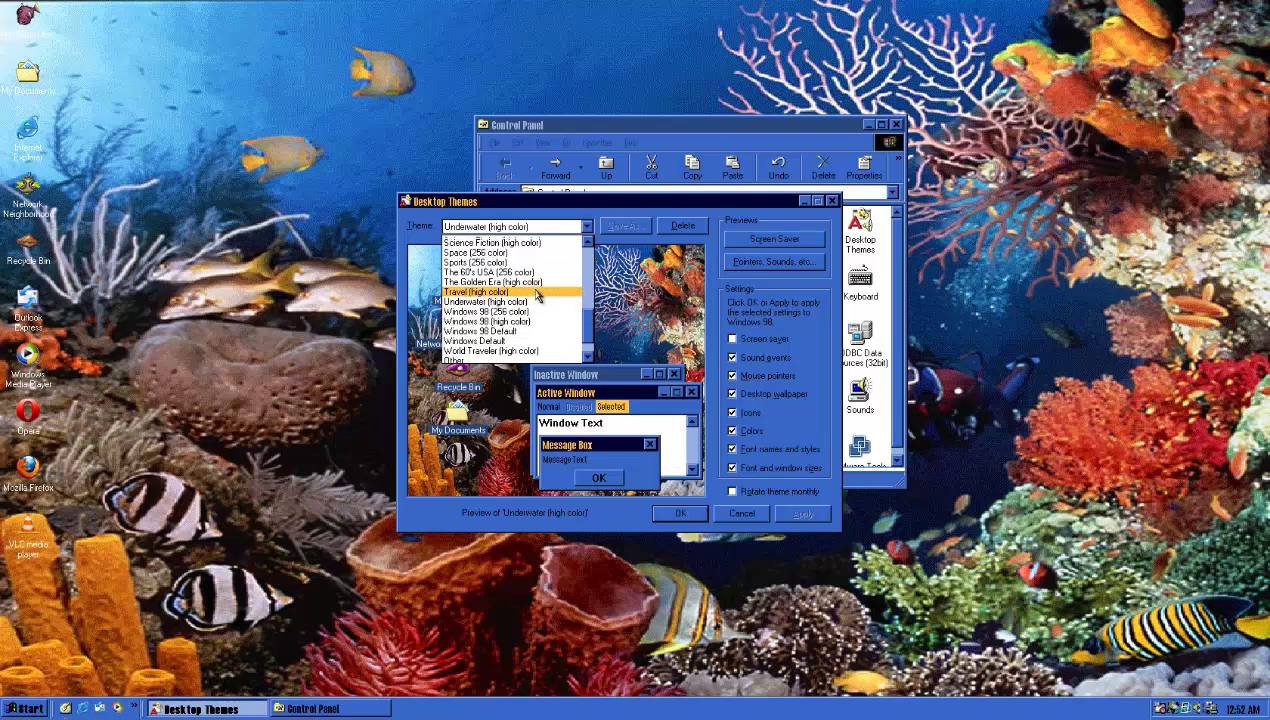
scroll(533, 316, "up", 2)
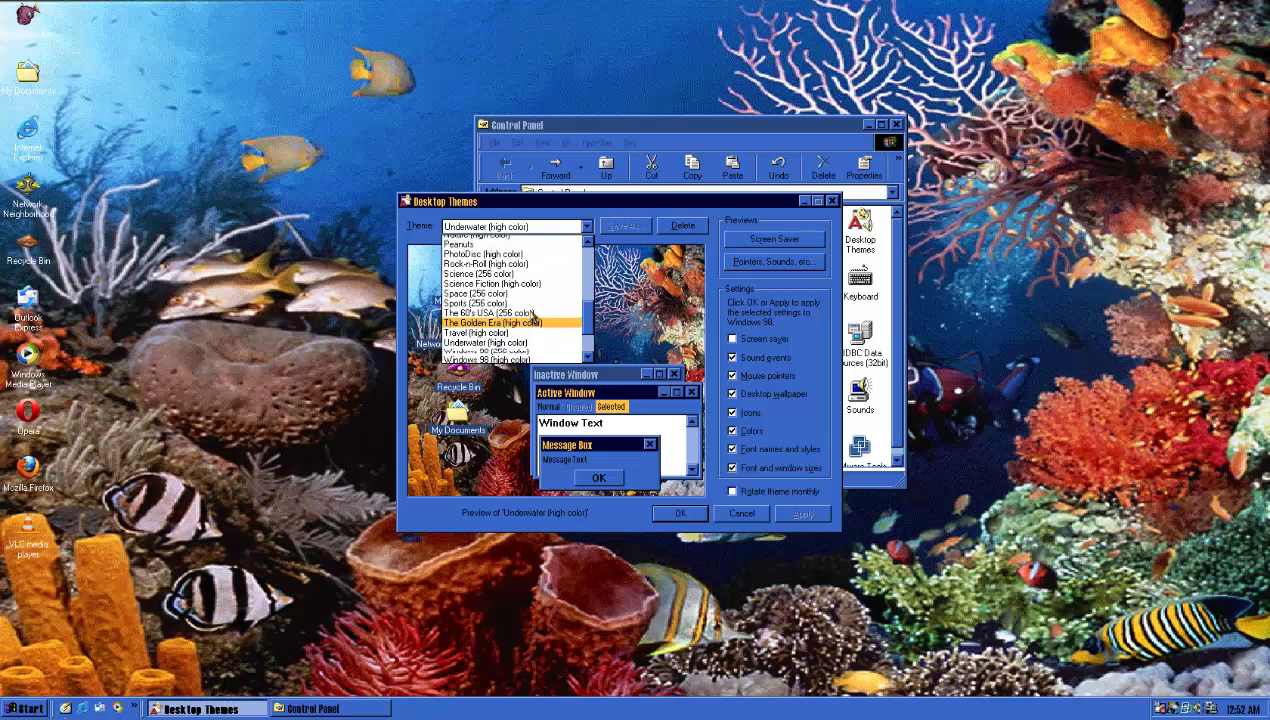
scroll(533, 316, "up", 6)
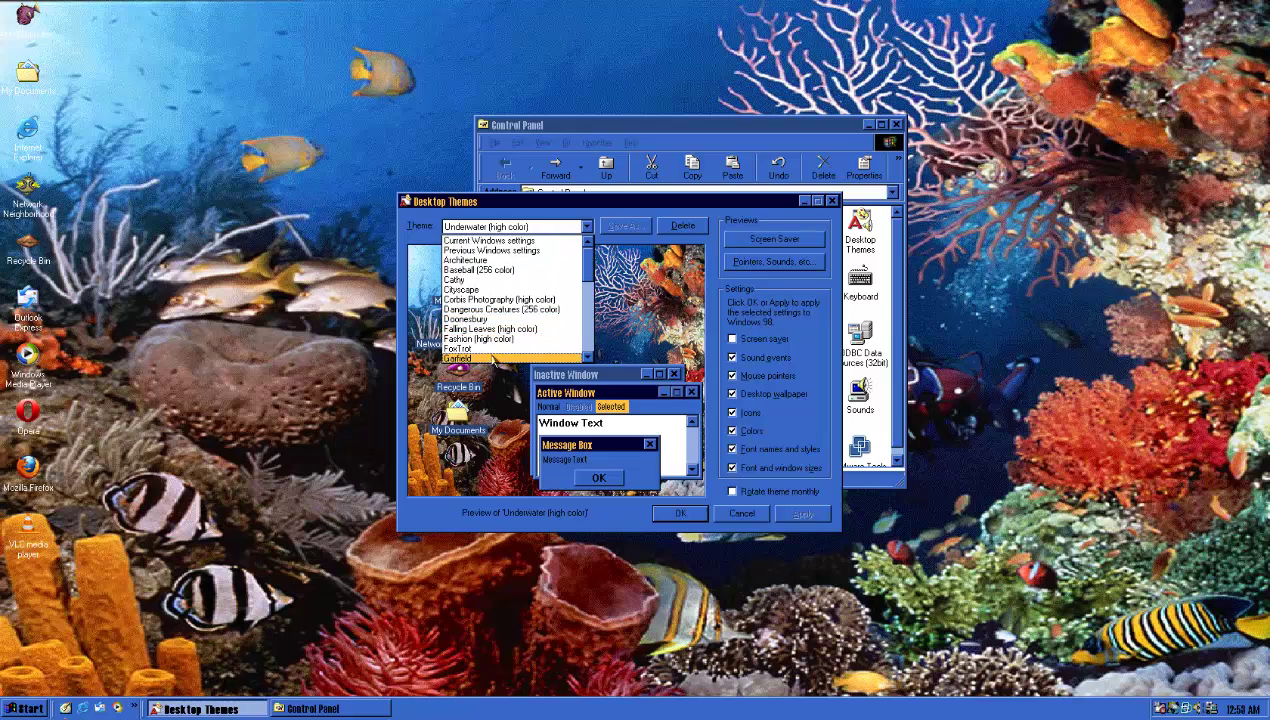
left_click(486, 348)
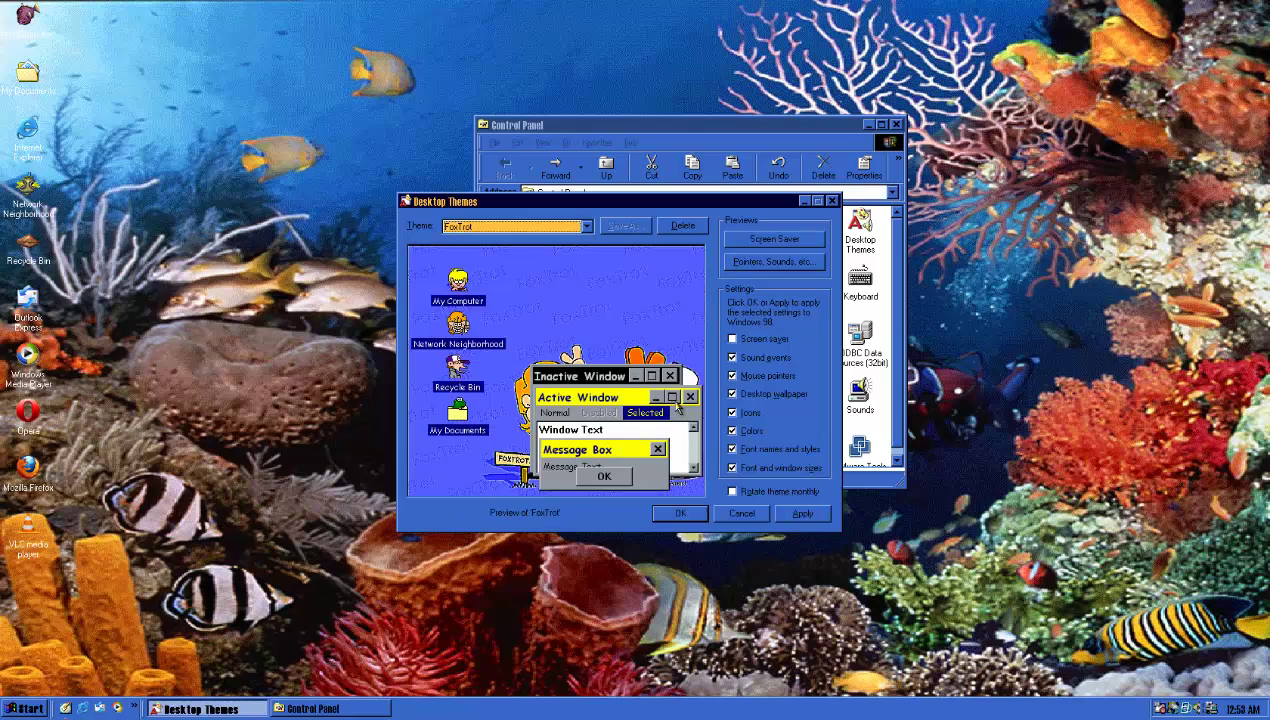
left_click(802, 515)
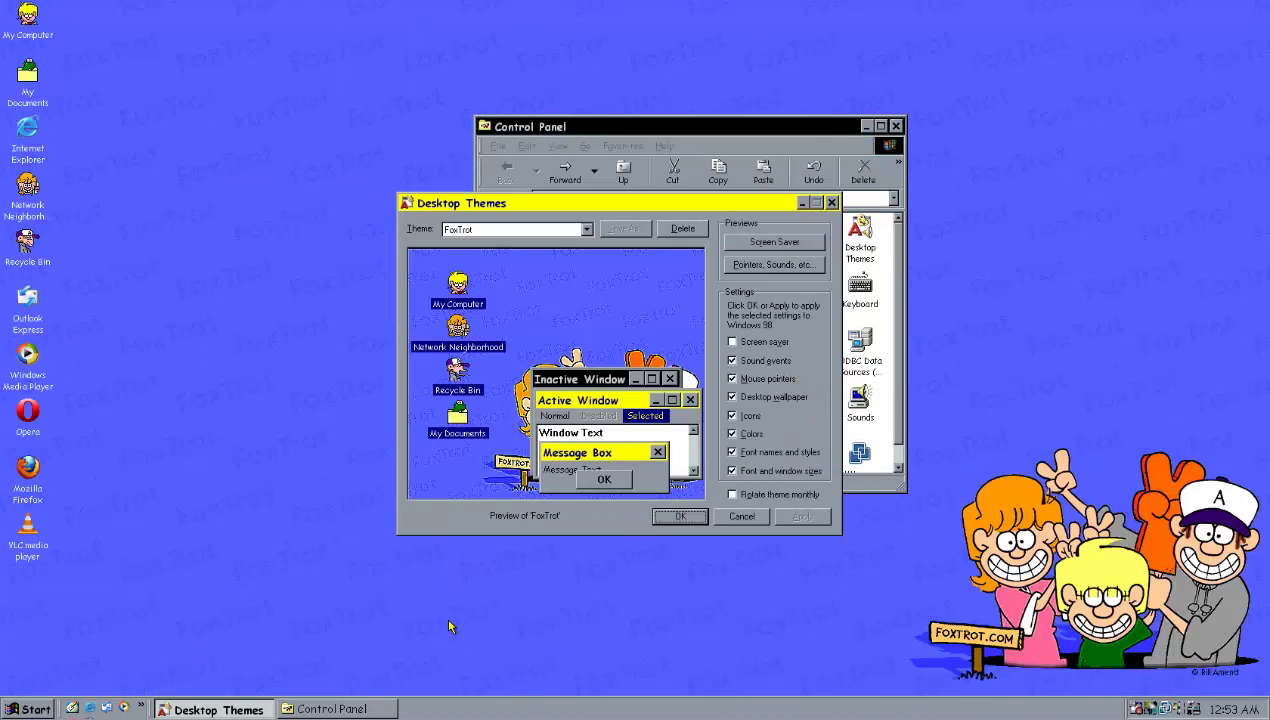
Examine the FoxTrot theme's look in the Control Panel window and on the selected desktop icons.
left_click(633, 141)
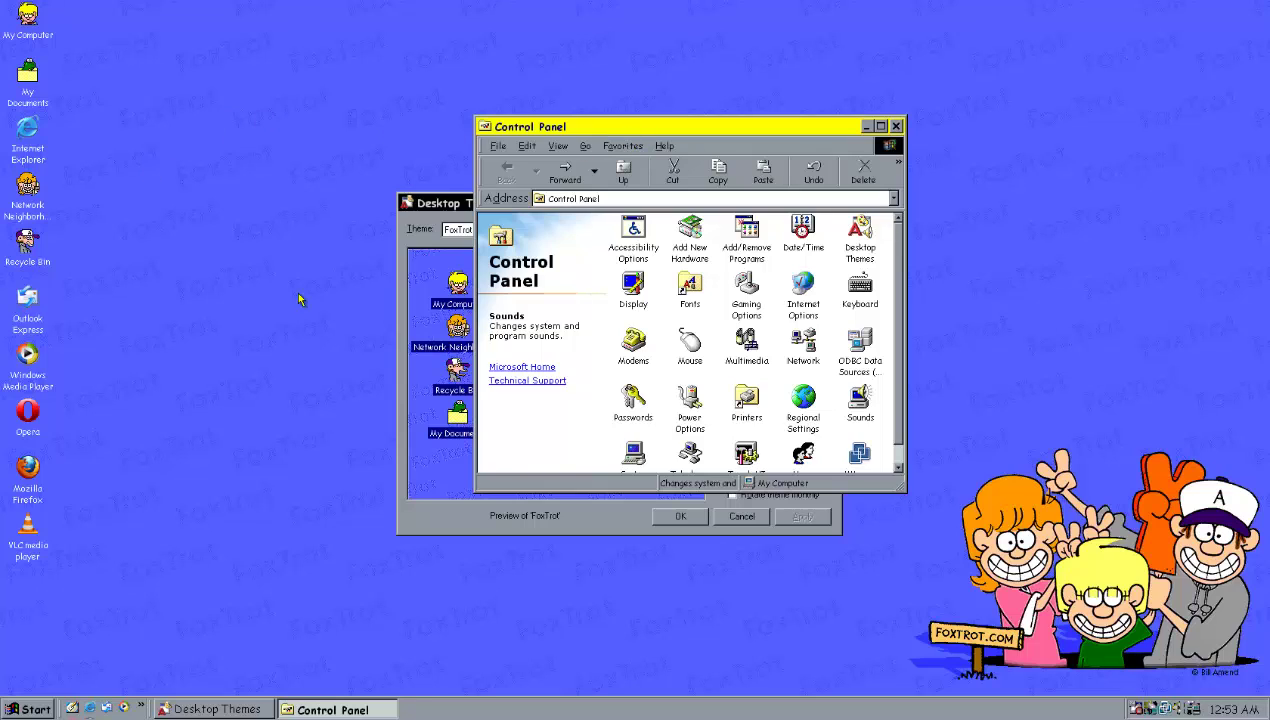
left_click_drag(42, 244, 30, 28)
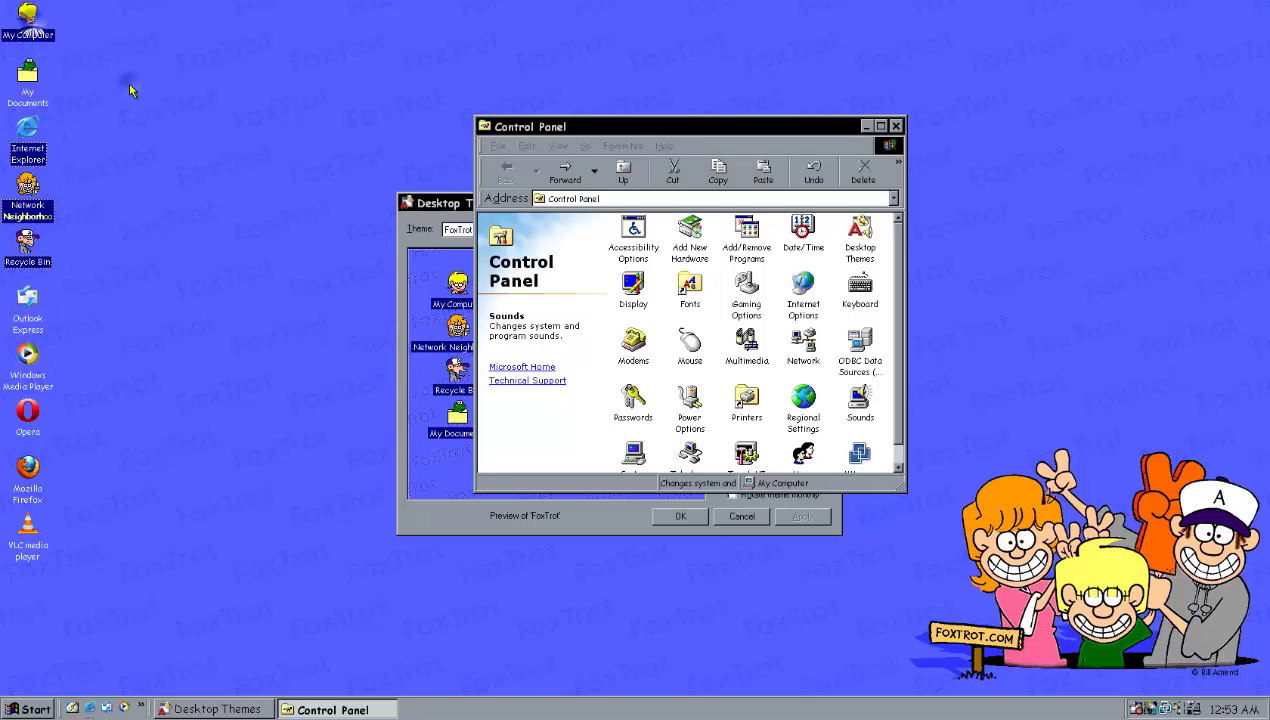
left_click(590, 342)
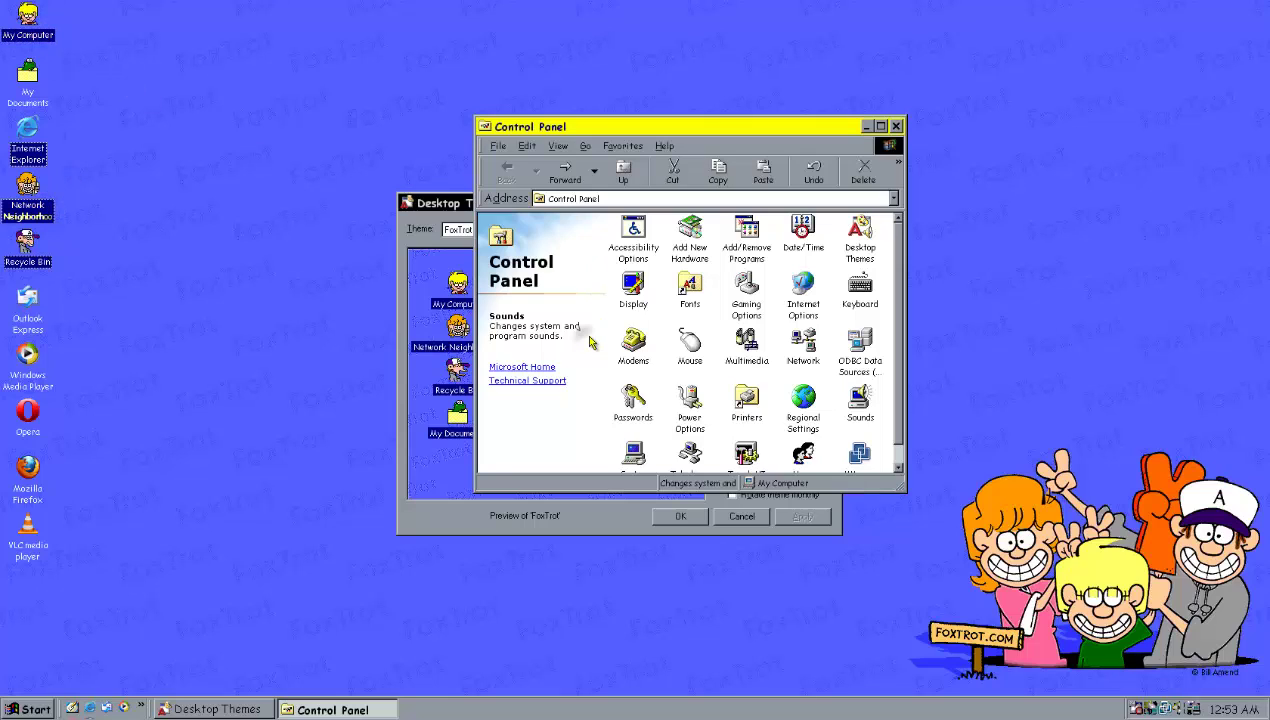
Play the FoxTrot theme's Exit Windows and Start Windows sounds from Sounds Properties, closing the dialog when done.
double_click(860, 400)
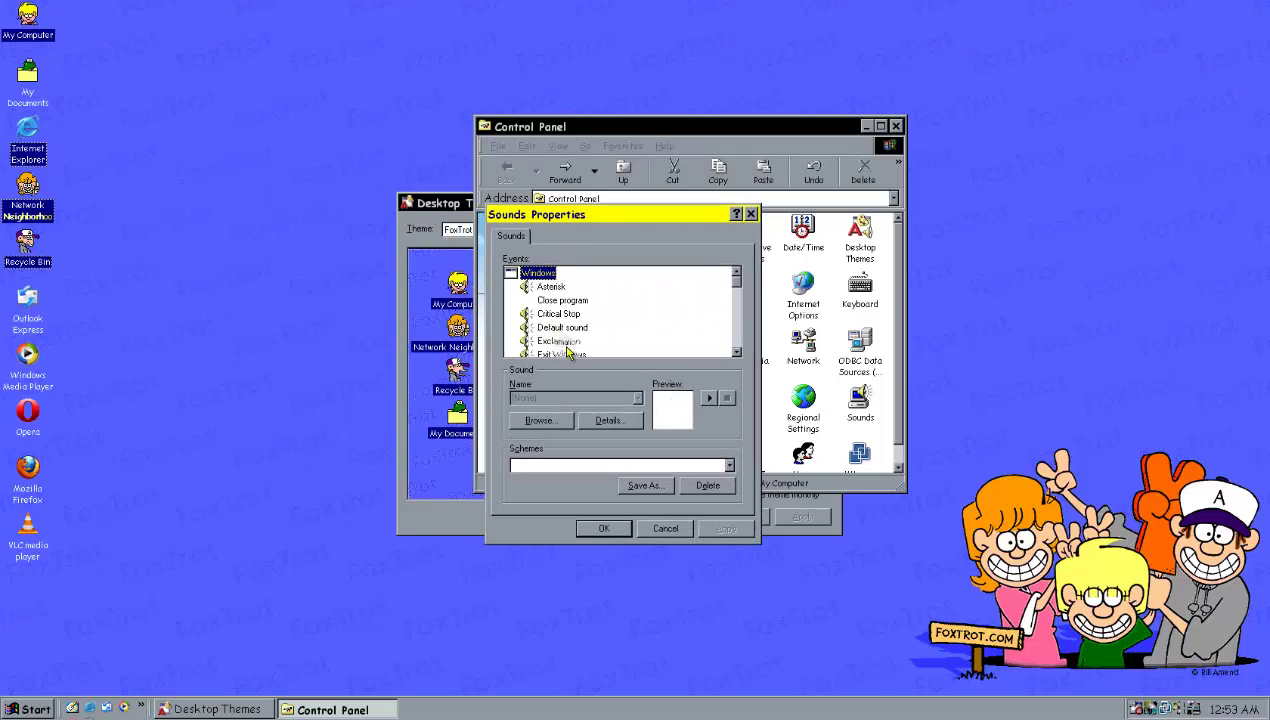
left_click(565, 342)
scroll(565, 345, "down", 1)
left_click(562, 313)
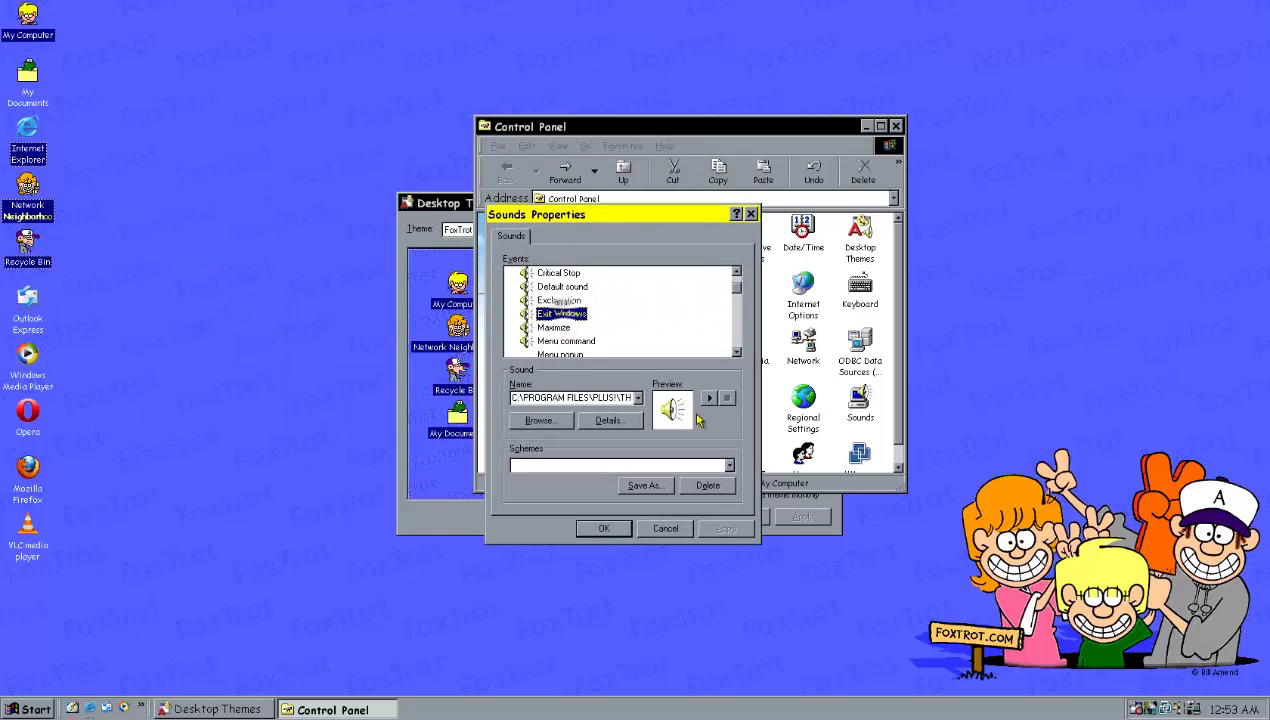
left_click(709, 398)
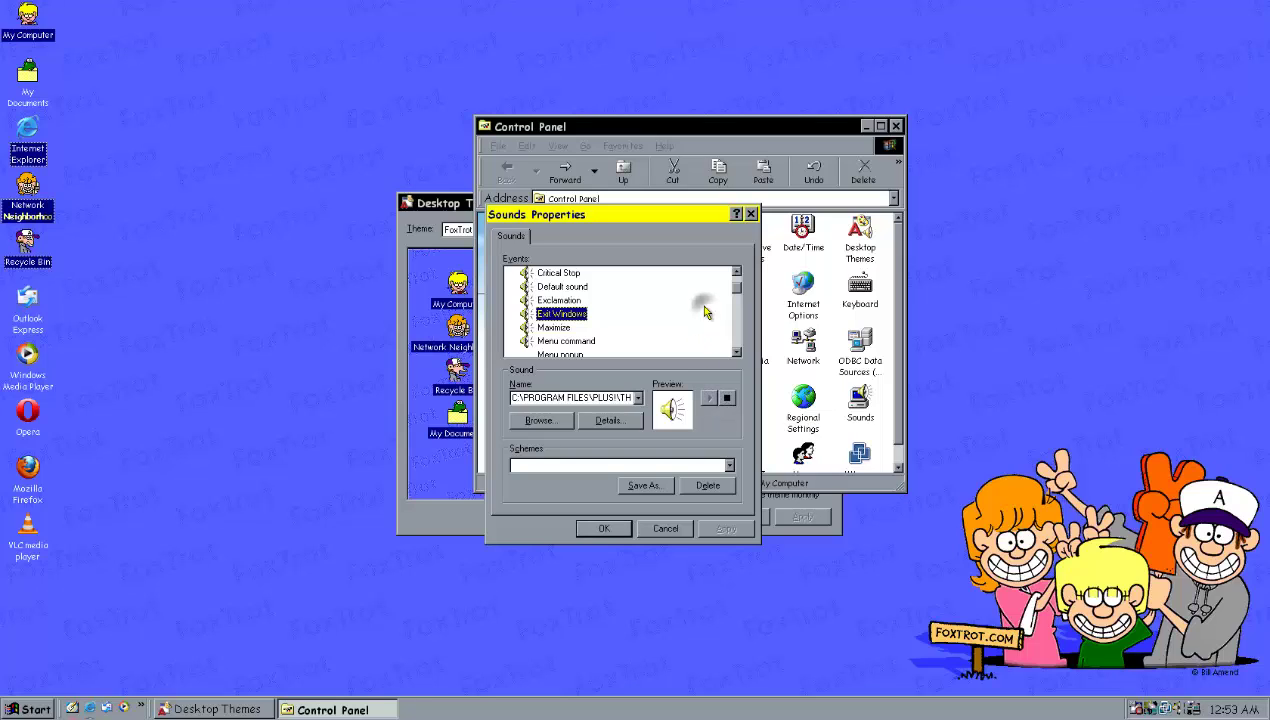
scroll(700, 320, "down", 4)
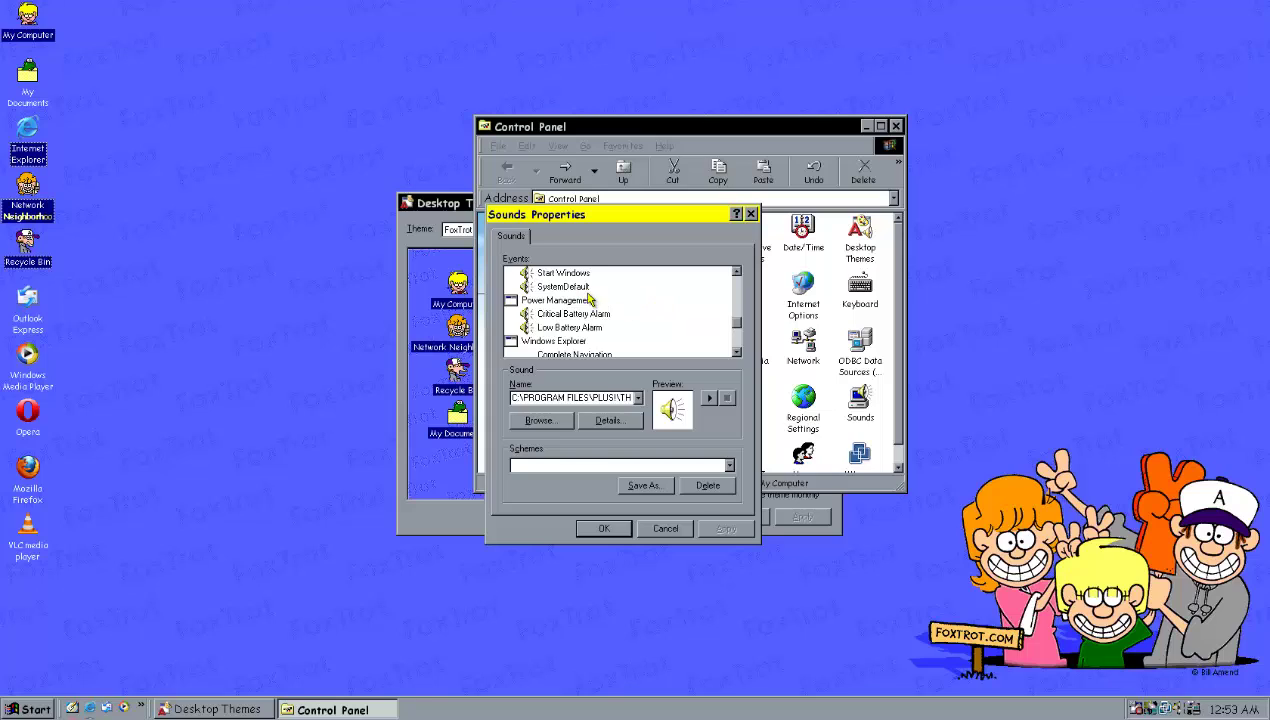
left_click(570, 277)
left_click(709, 398)
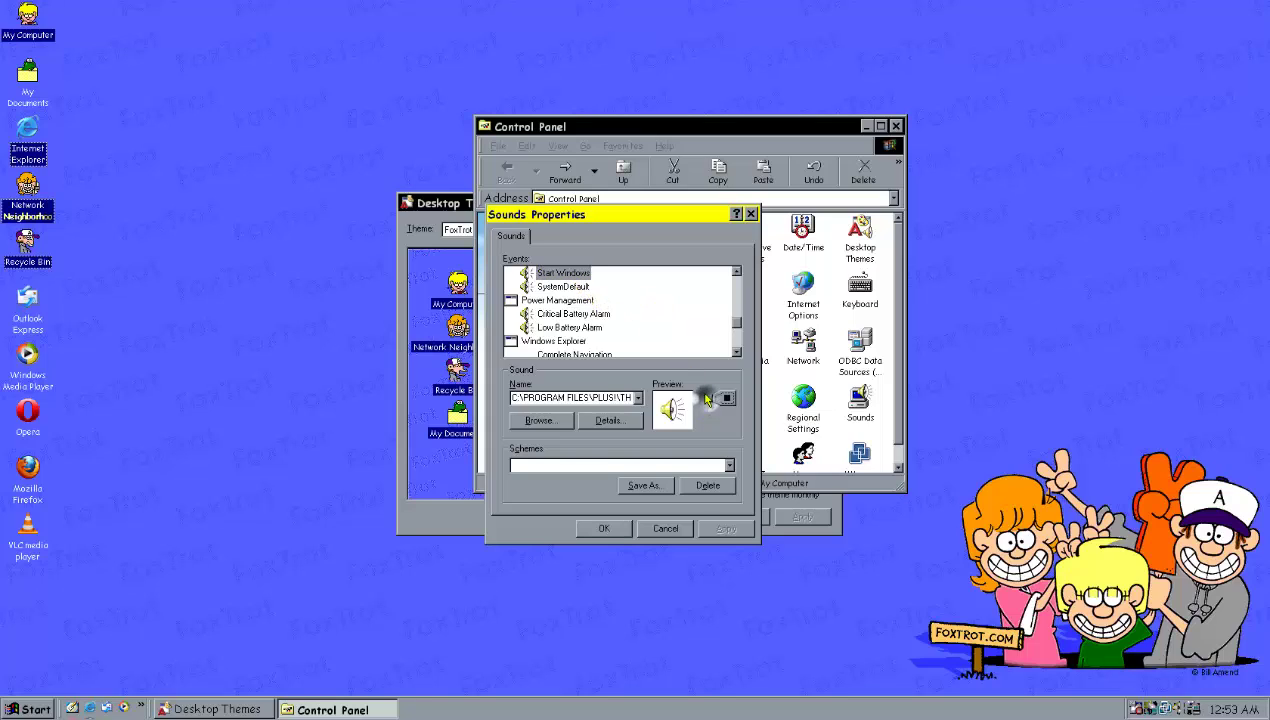
left_click(751, 218)
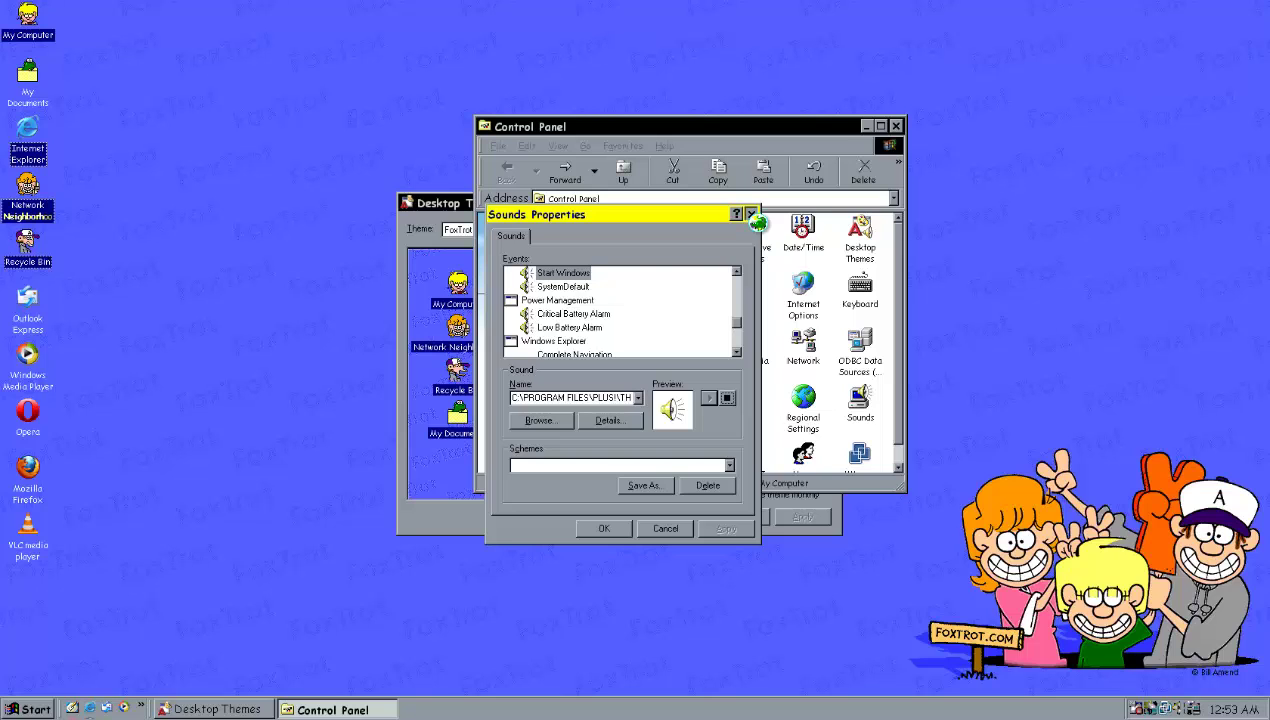
Switch the desktop theme to Mystery (high color) and apply it.
left_click(441, 205)
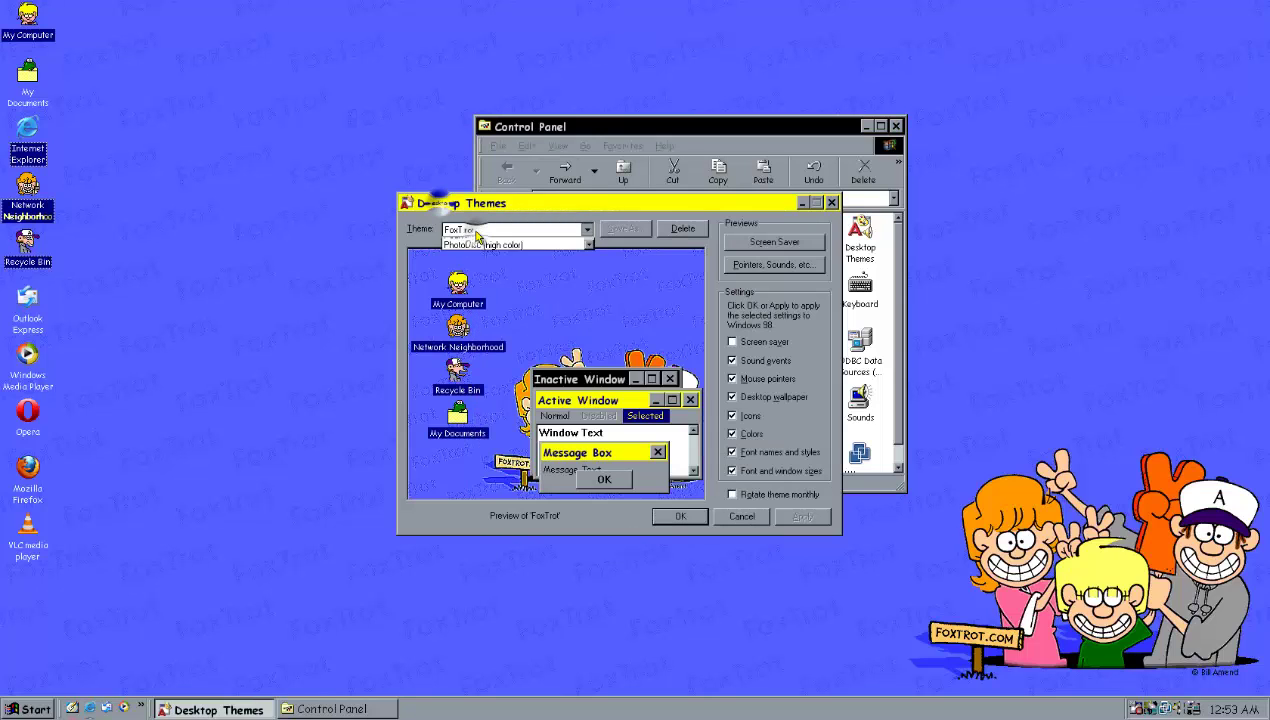
left_click(500, 229)
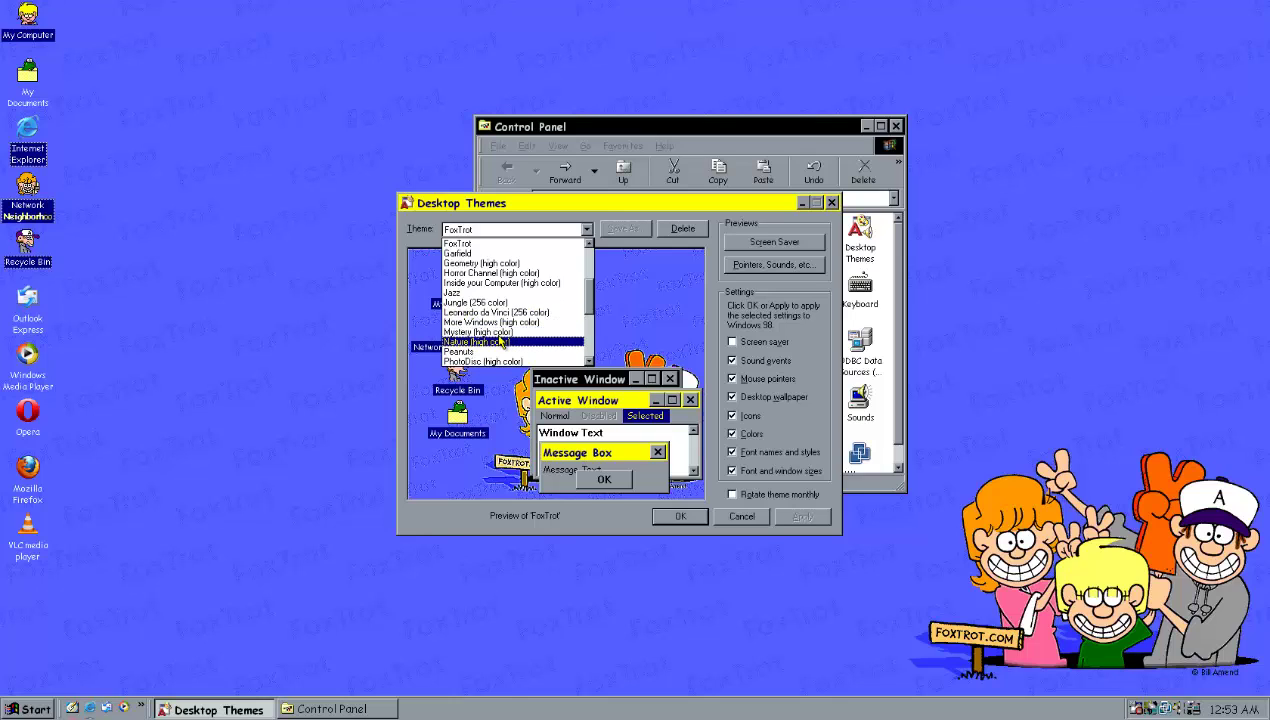
left_click(494, 332)
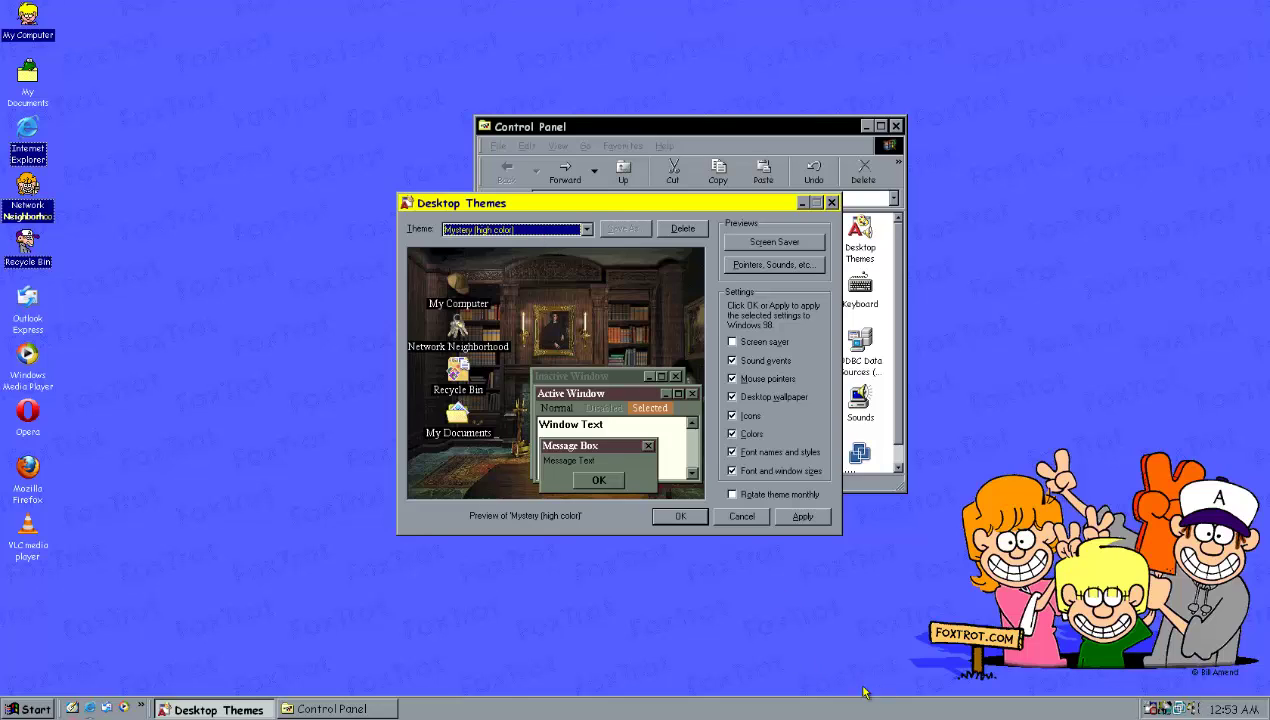
left_click(815, 519)
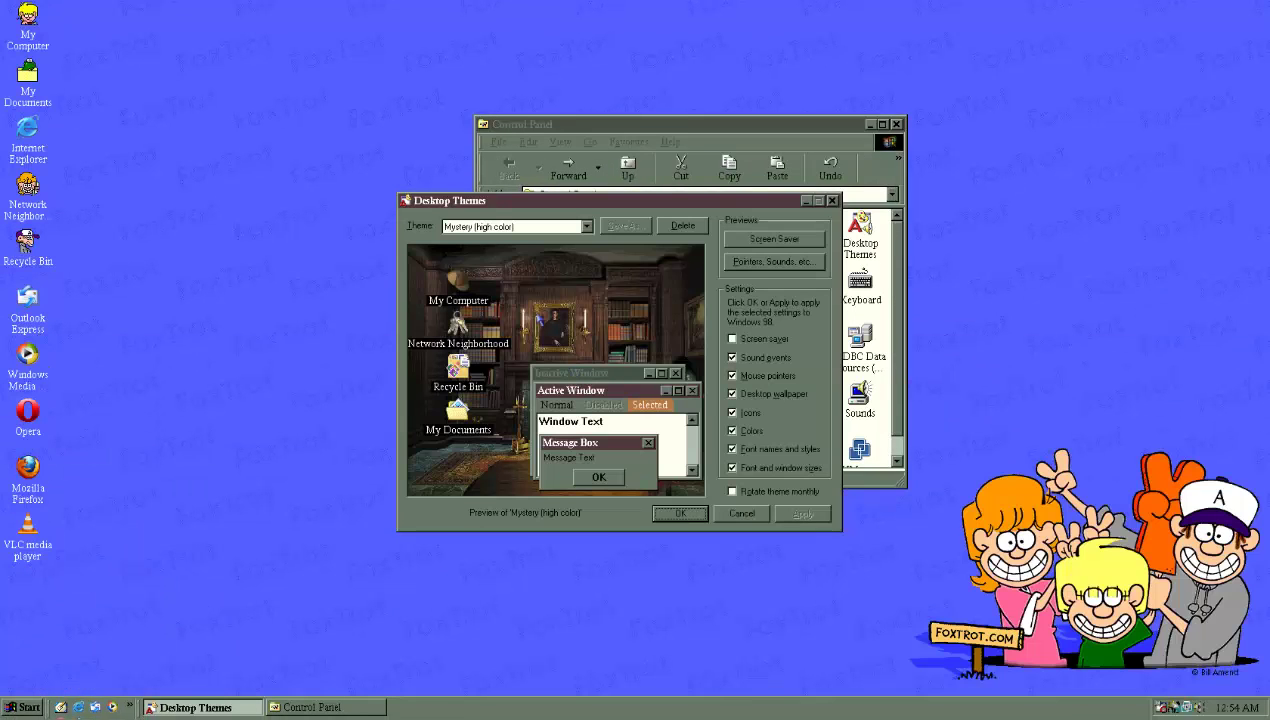
Examine the Mystery theme's look in the Control Panel window and its menus.
left_click(624, 142)
key("Escape")
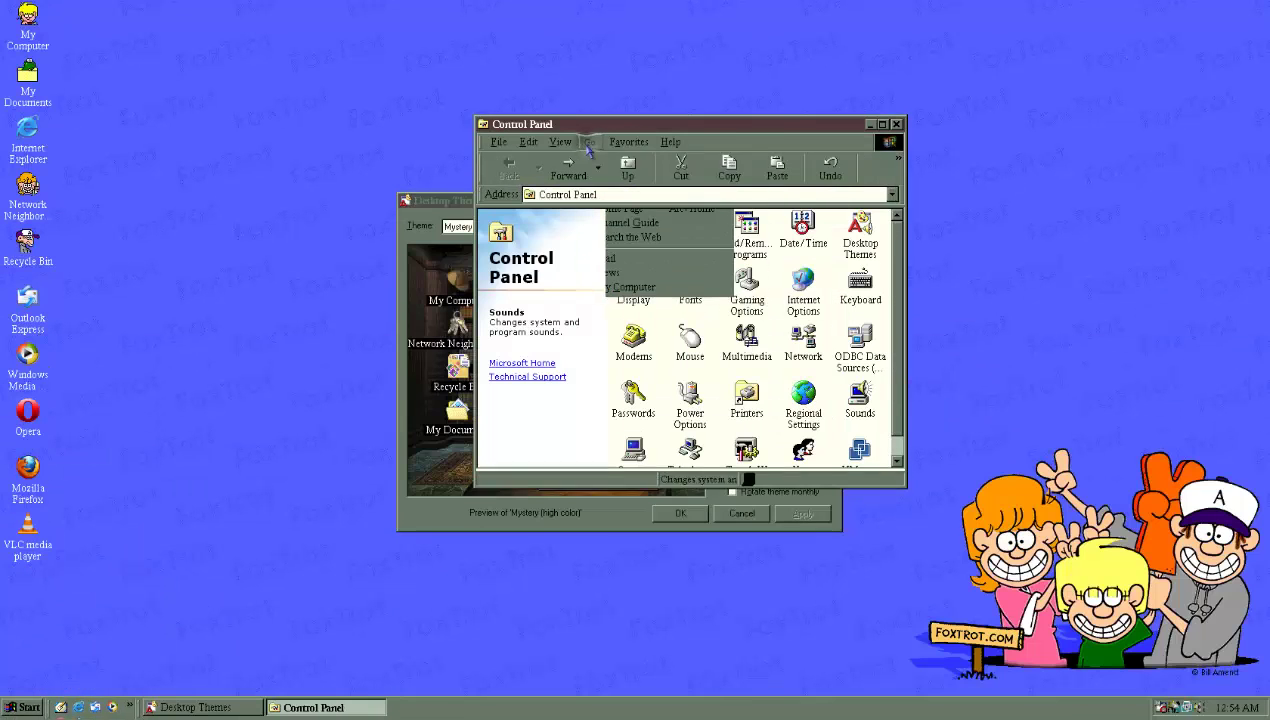
left_click(490, 143)
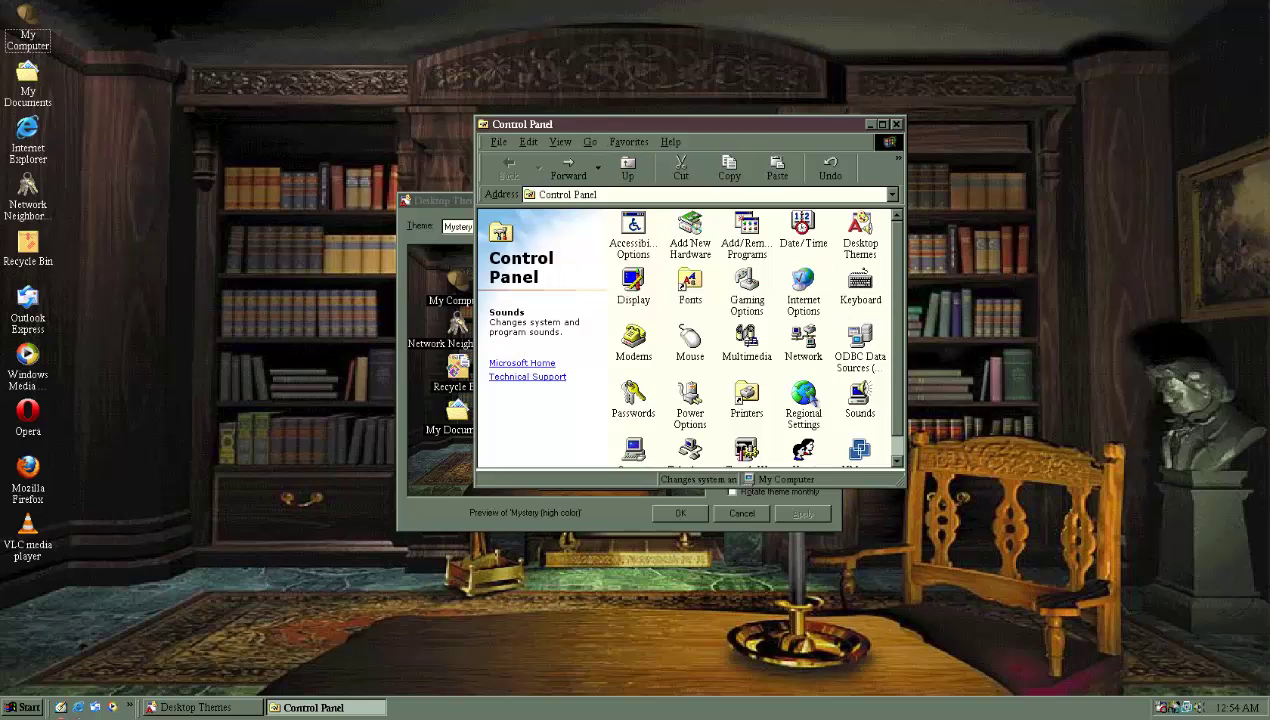
Listen to the Mystery theme's Exit Windows and Start Windows sounds in Sounds Properties and close the dialog.
double_click(860, 398)
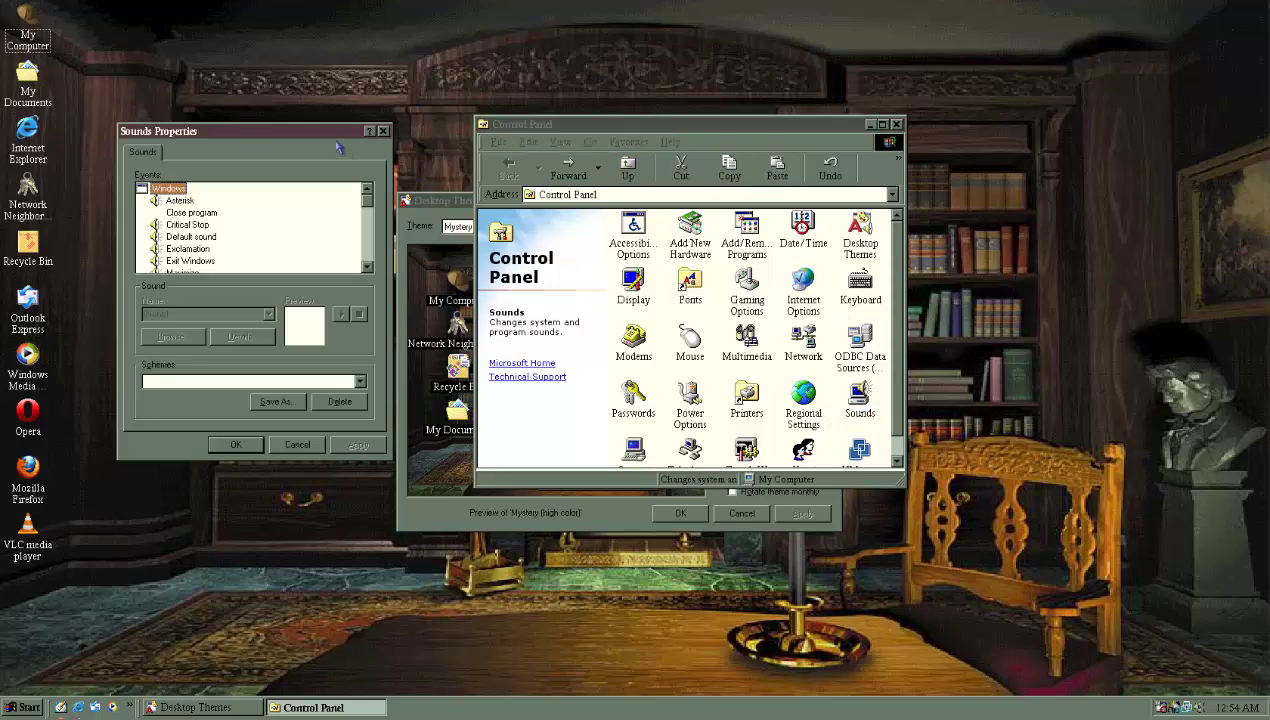
left_click_drag(310, 131, 597, 203)
scroll(497, 308, "down", 1)
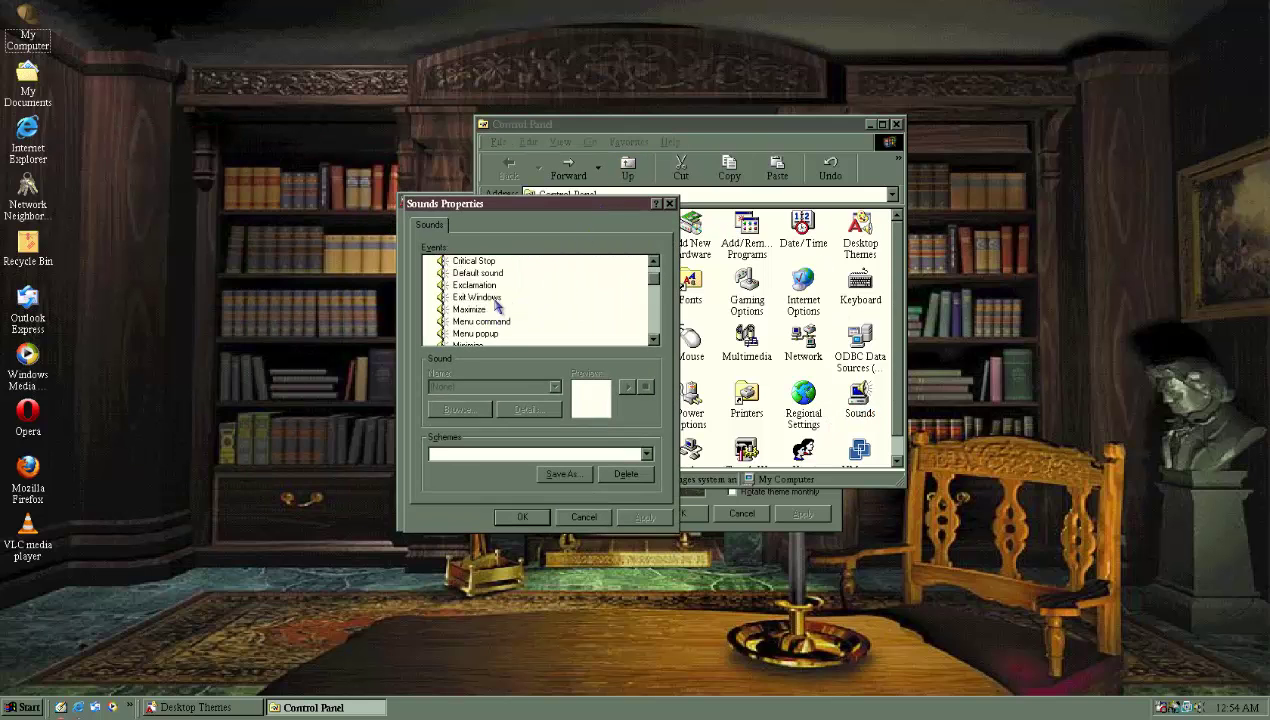
left_click(494, 301)
scroll(605, 334, "down", 1)
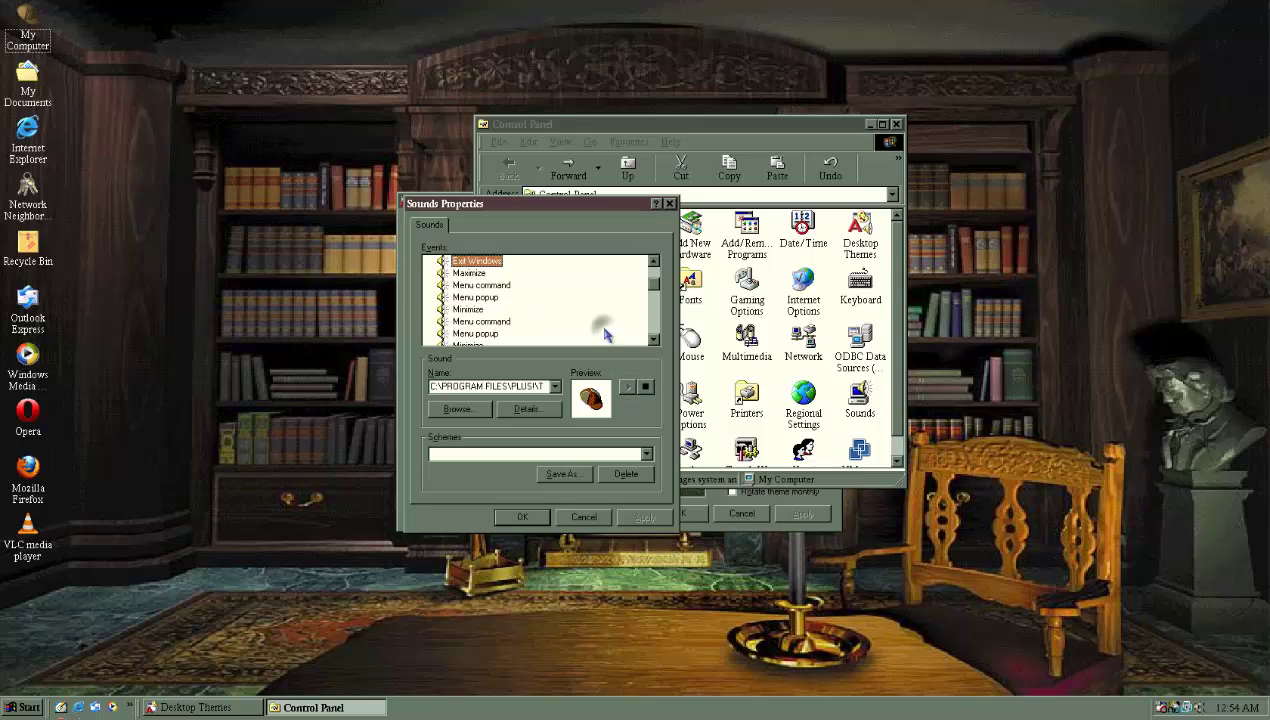
scroll(605, 334, "down", 4)
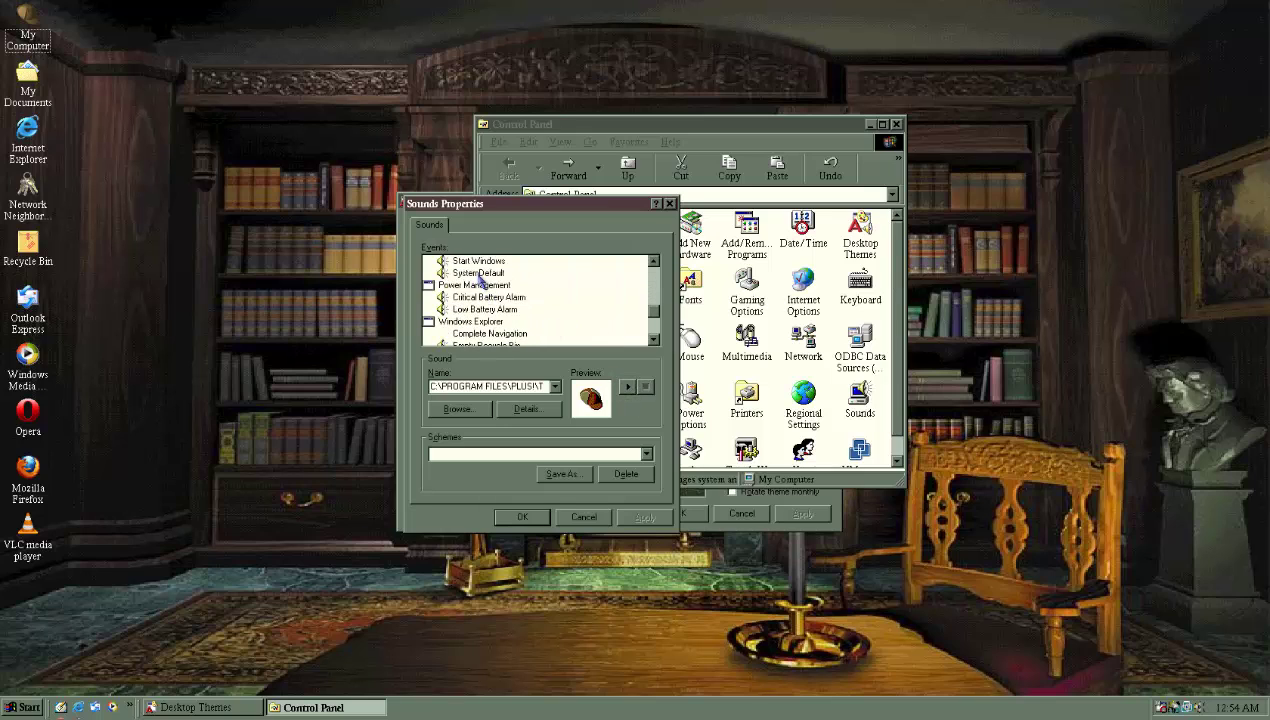
left_click(480, 283)
left_click(478, 261)
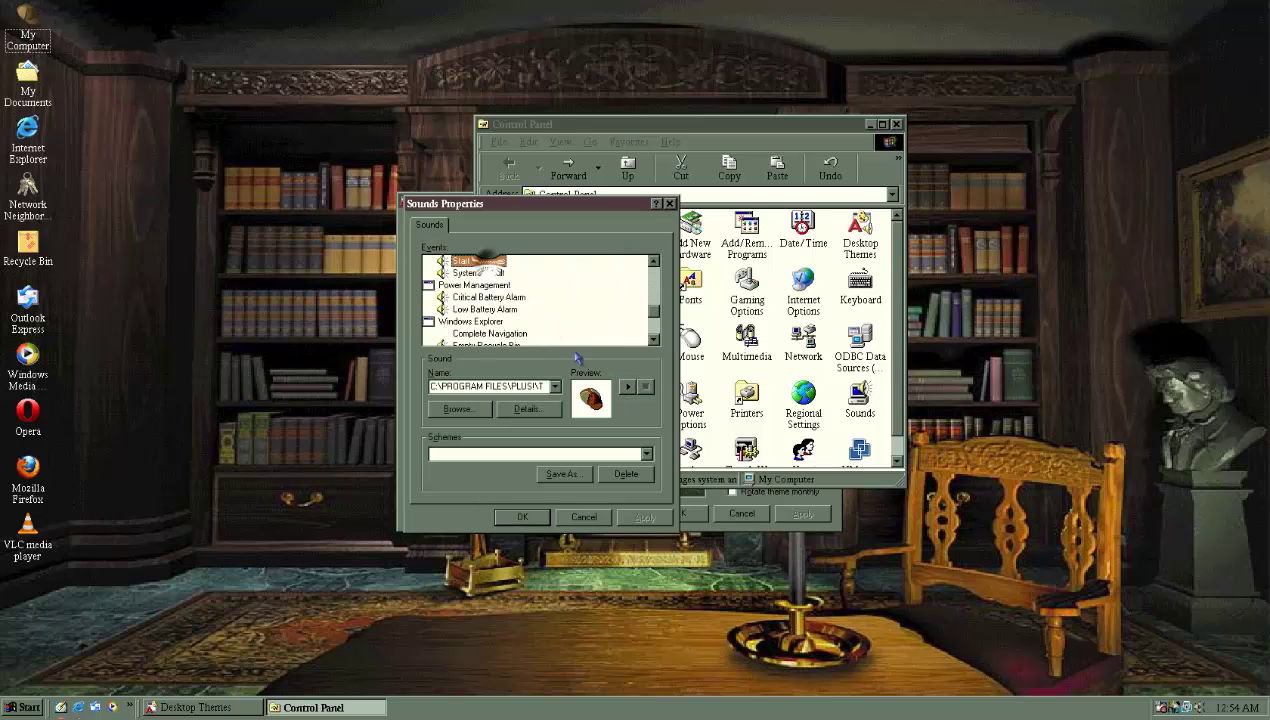
left_click(626, 387)
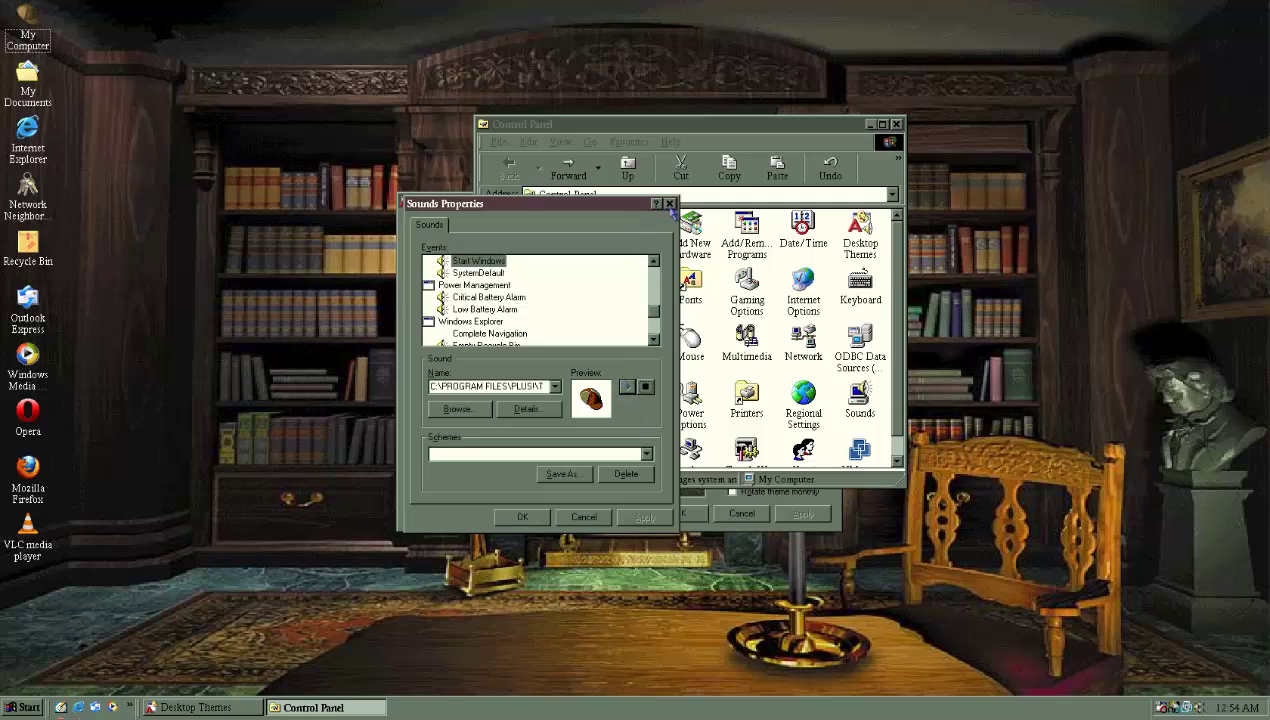
left_click(670, 204)
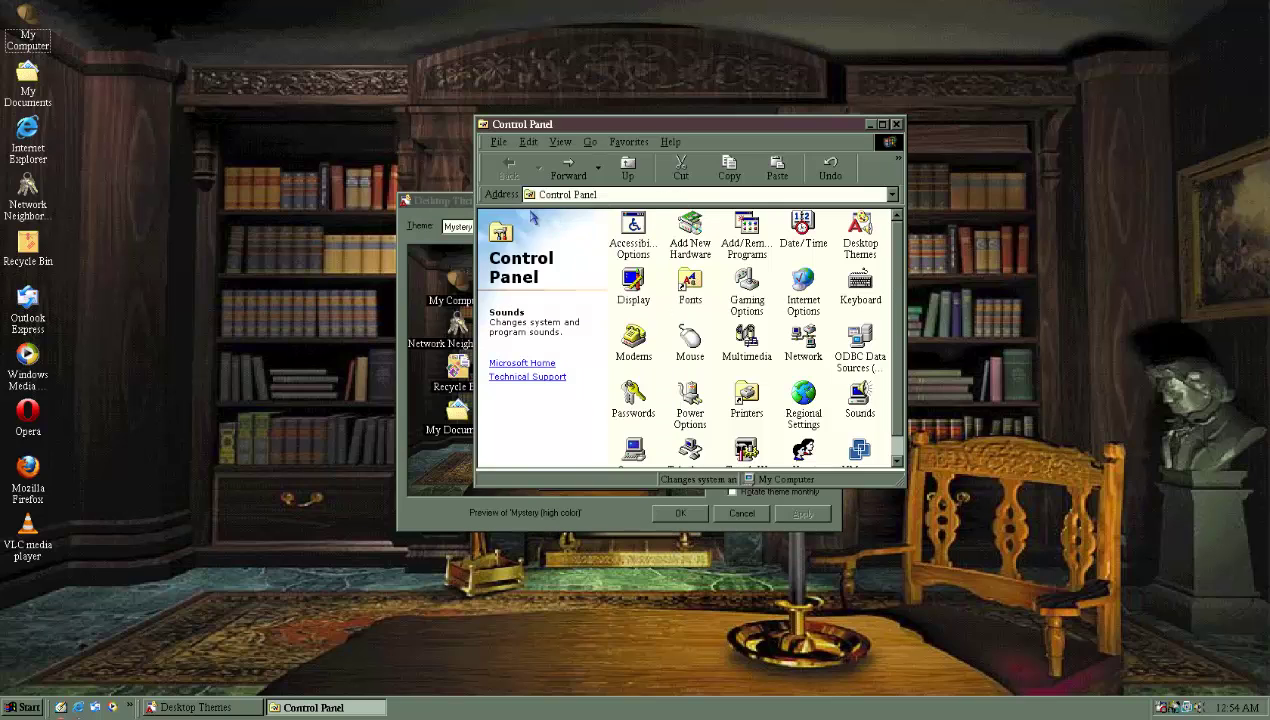
Switch the desktop theme to Science Fiction (high color) and apply it.
left_click(472, 203)
left_click(468, 227)
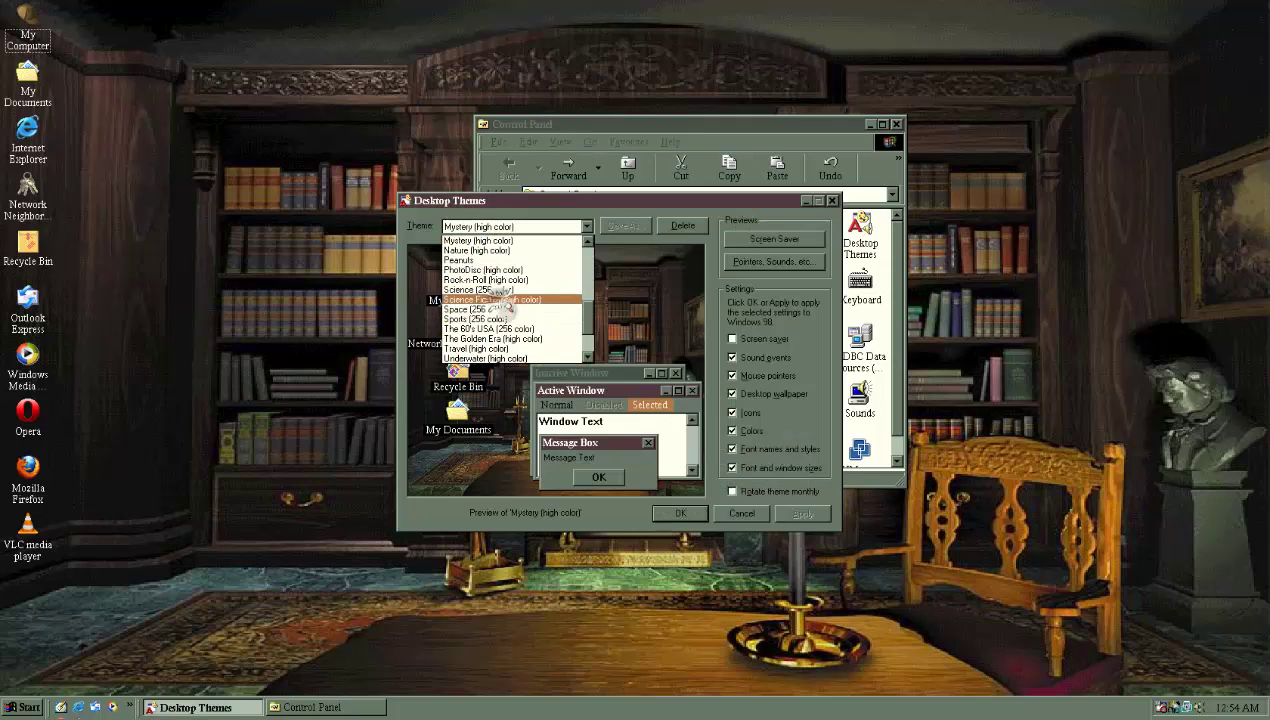
left_click(490, 299)
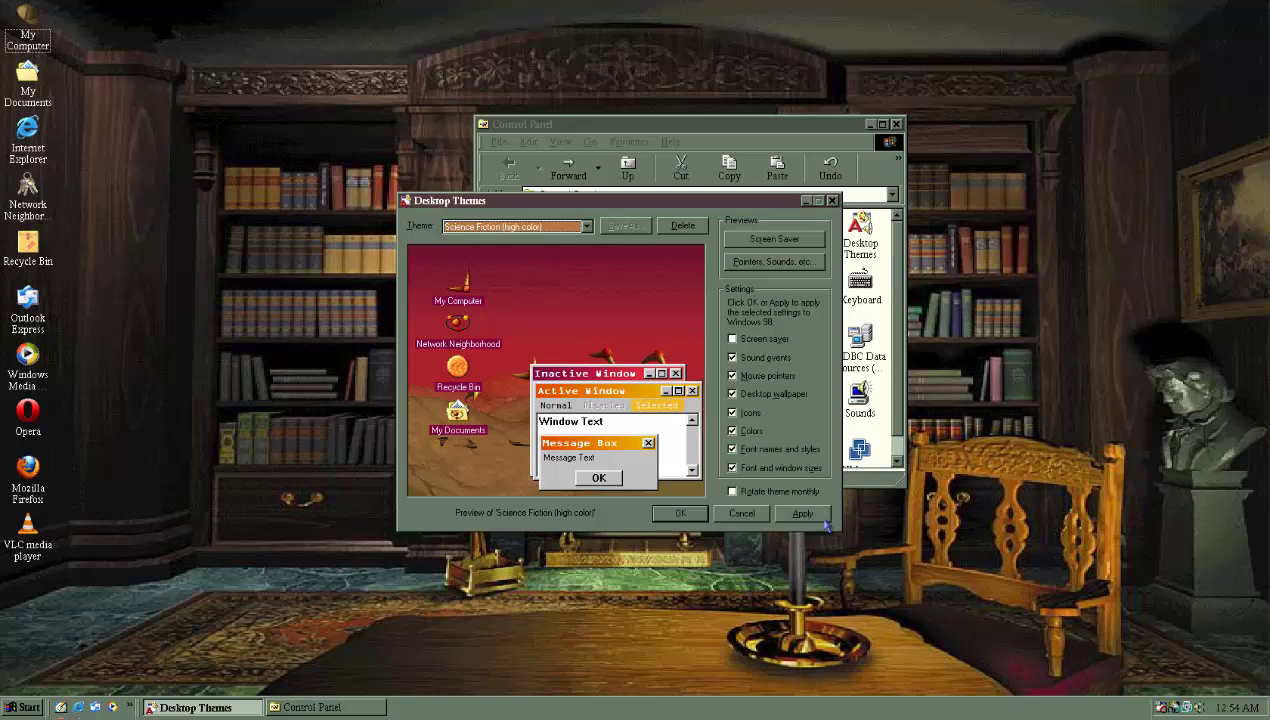
left_click(812, 515)
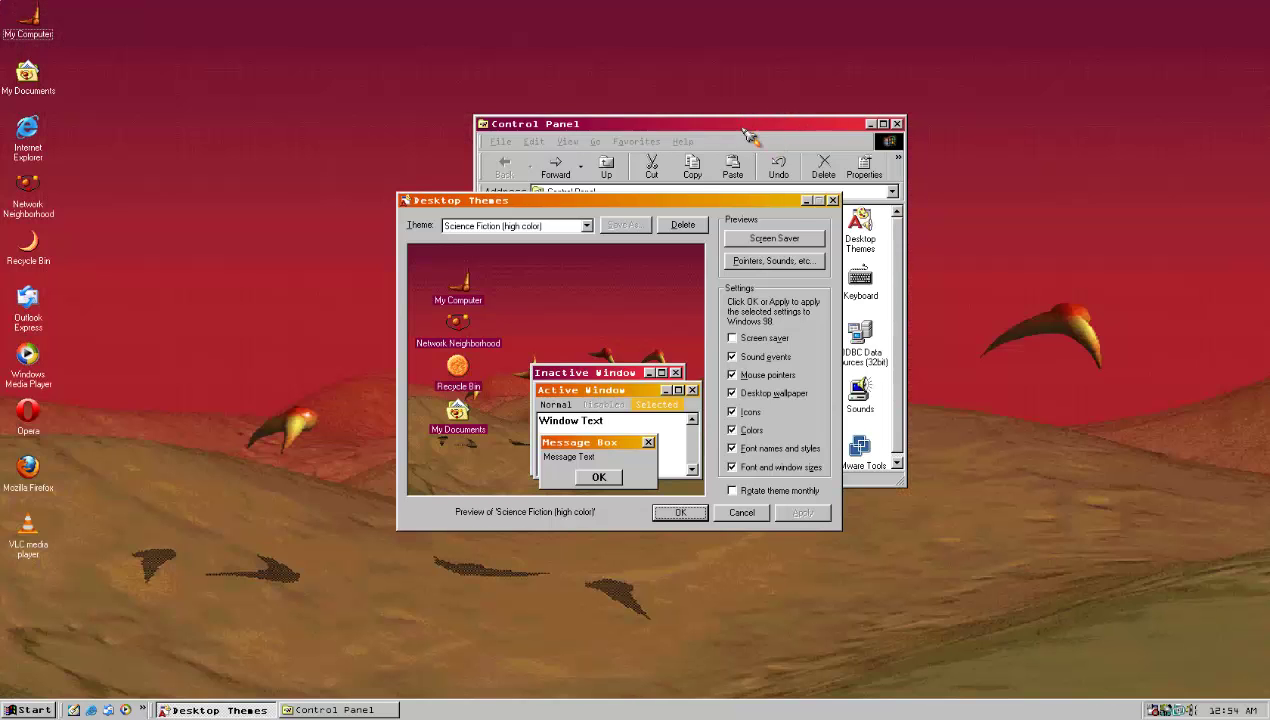
Examine the Science Fiction theme's look on the desktop and in the Control Panel and My Computer windows.
left_click(750, 137)
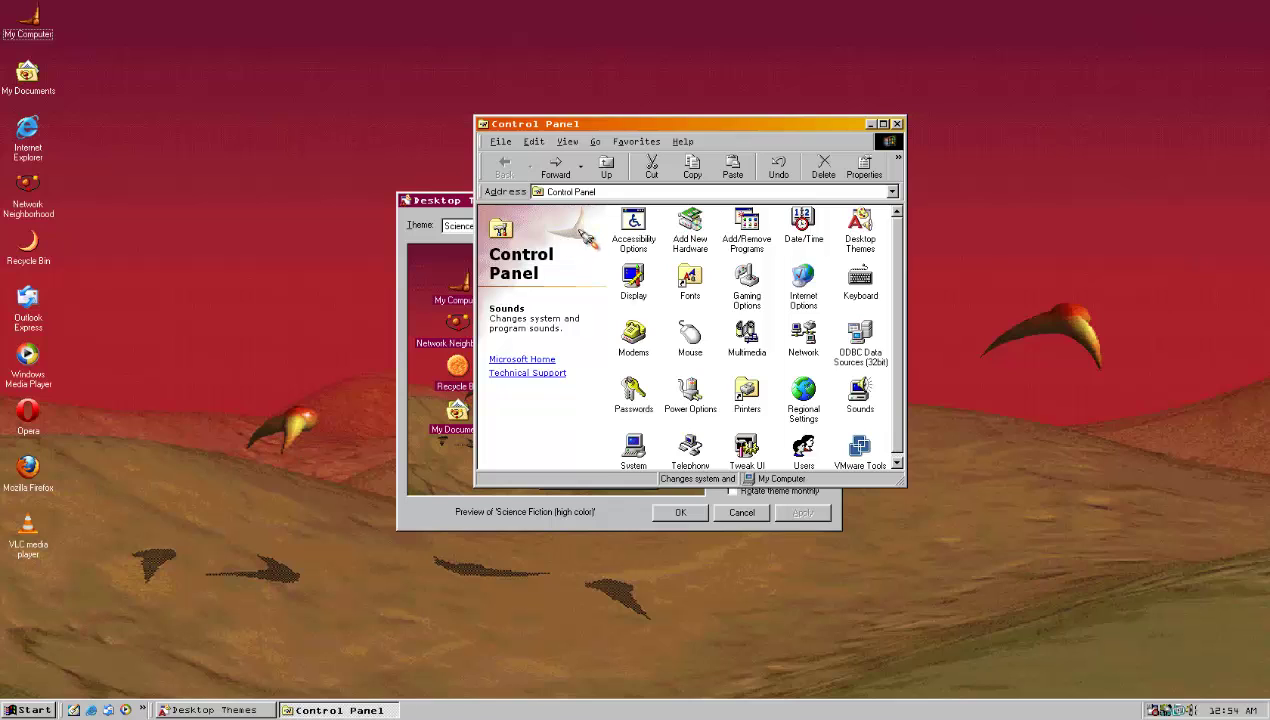
left_click(1085, 360)
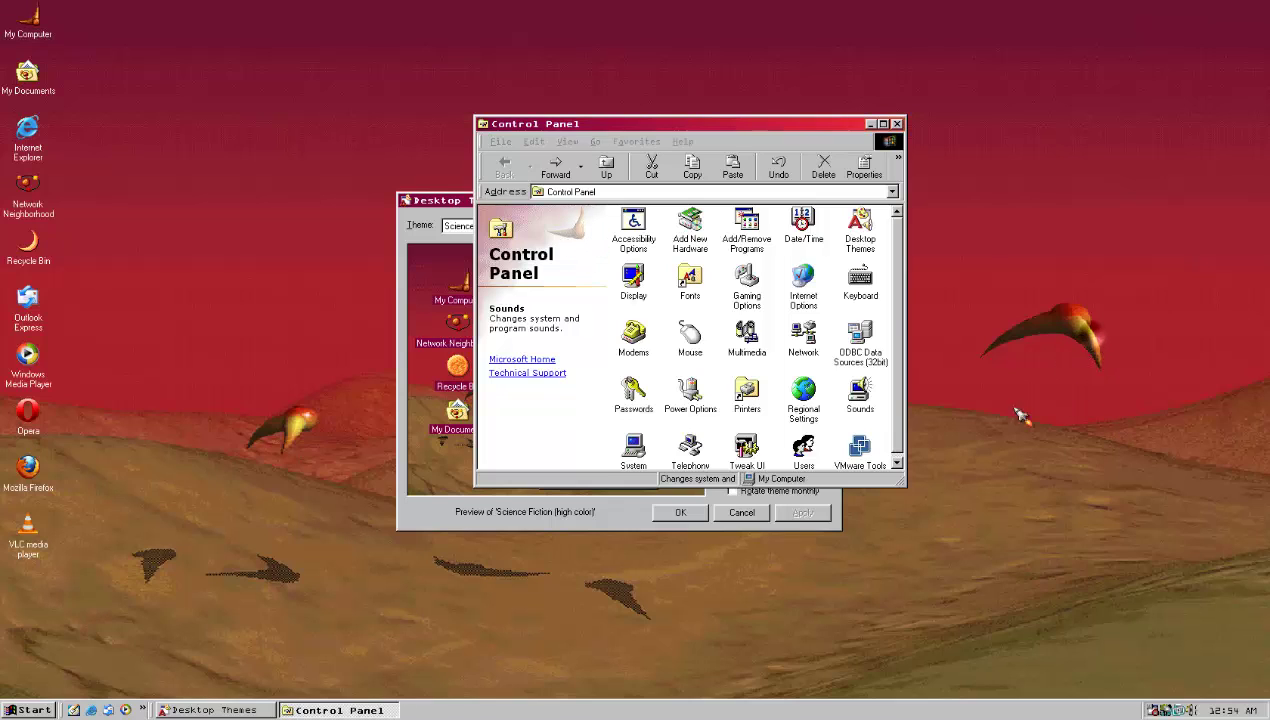
left_click_drag(297, 410, 330, 465)
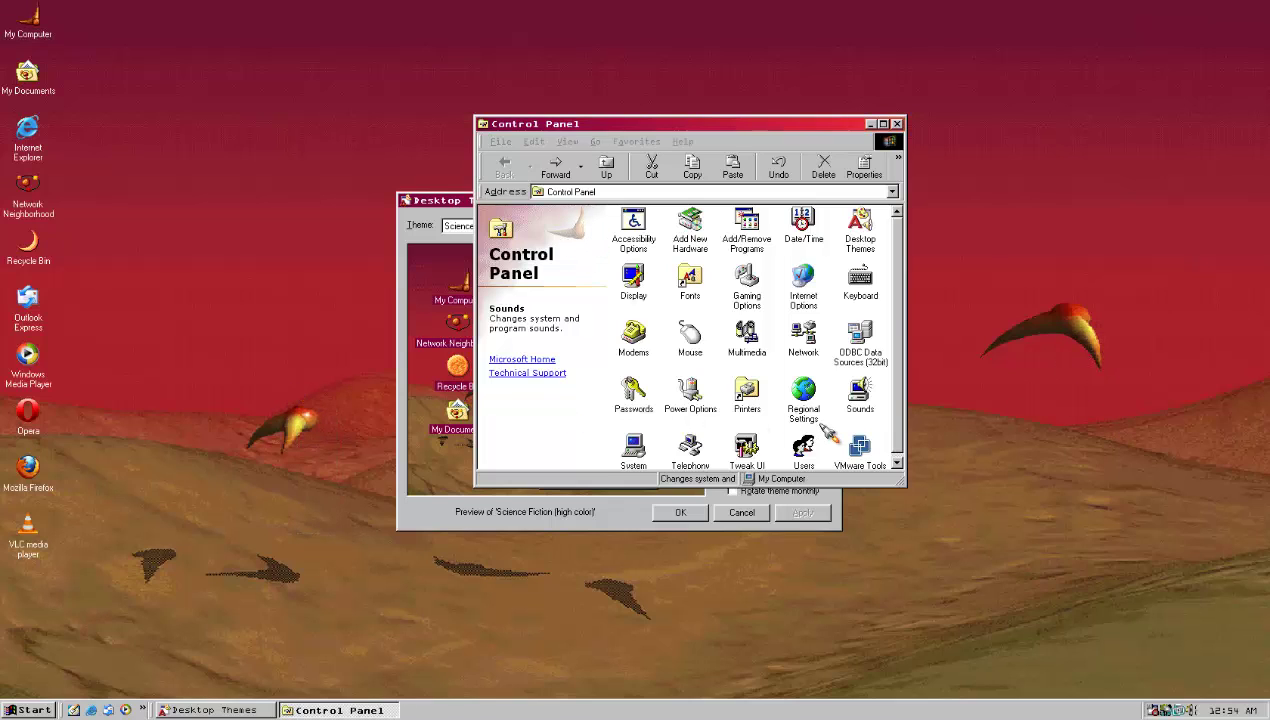
left_click(597, 192)
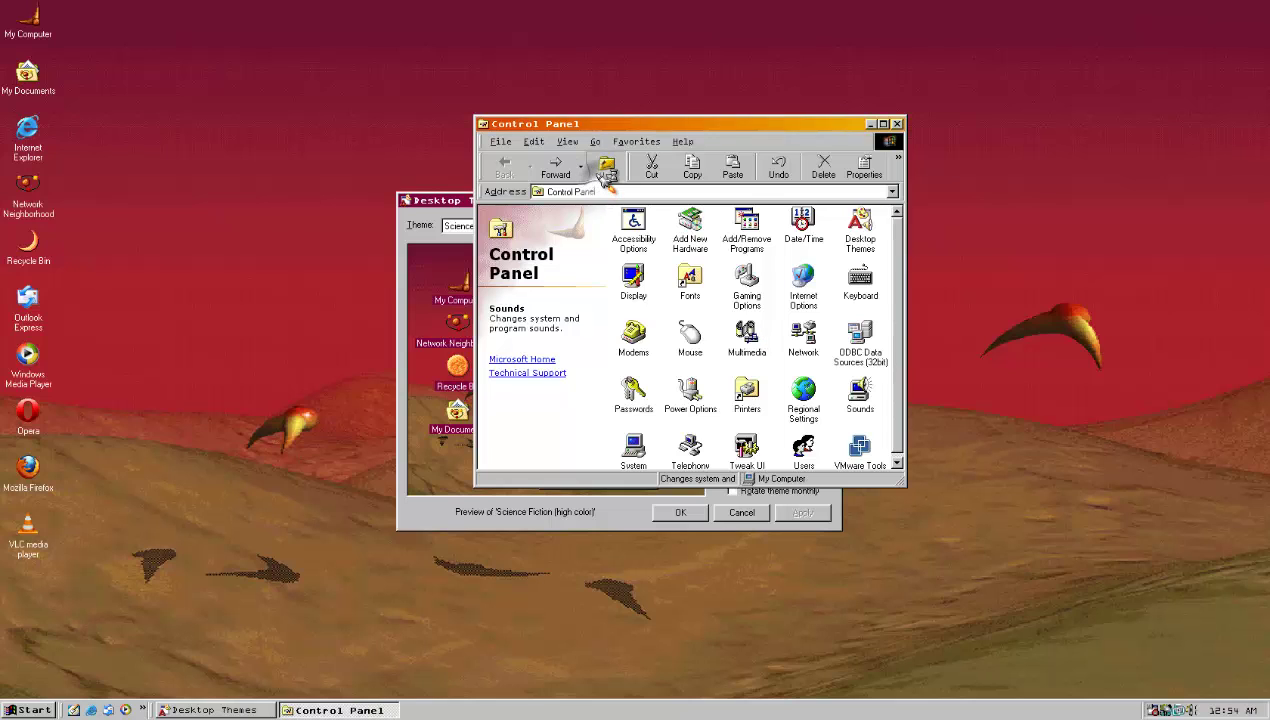
left_click(606, 167)
left_click(505, 170)
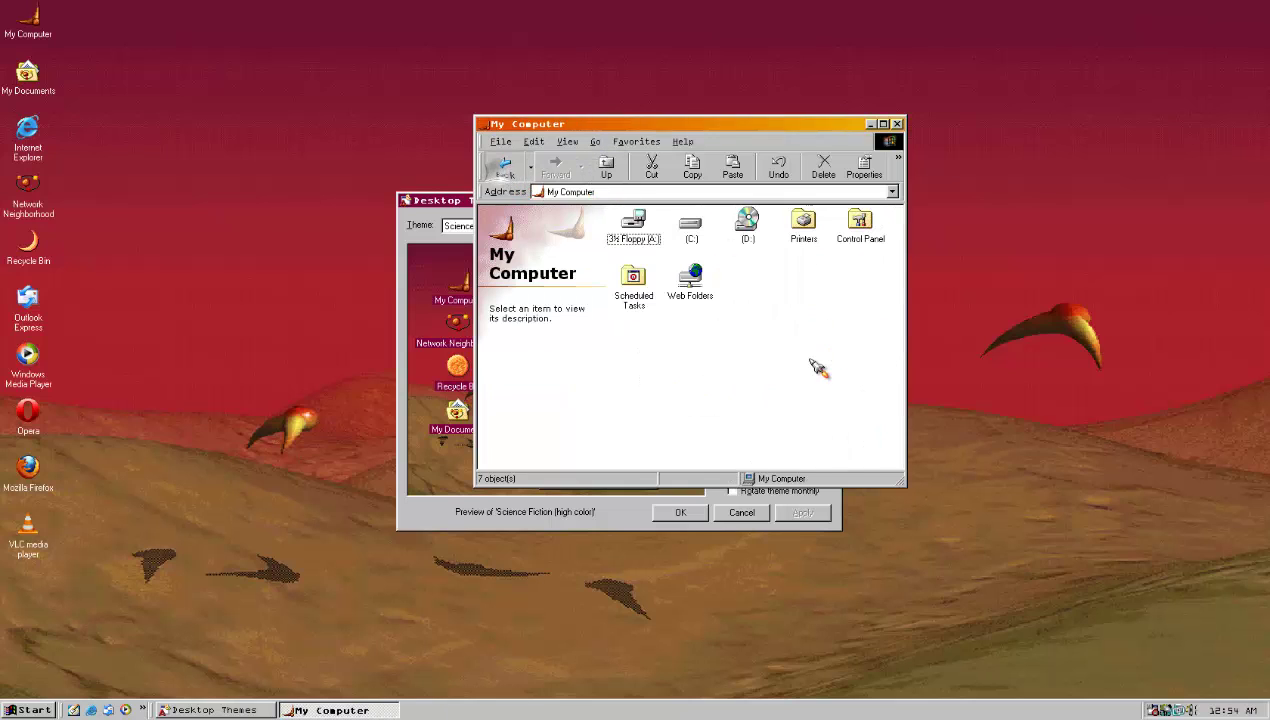
Open Sounds Properties from Control Panel and play the Science Fiction theme's Exit Windows sound.
left_click(860, 400)
double_click(858, 408)
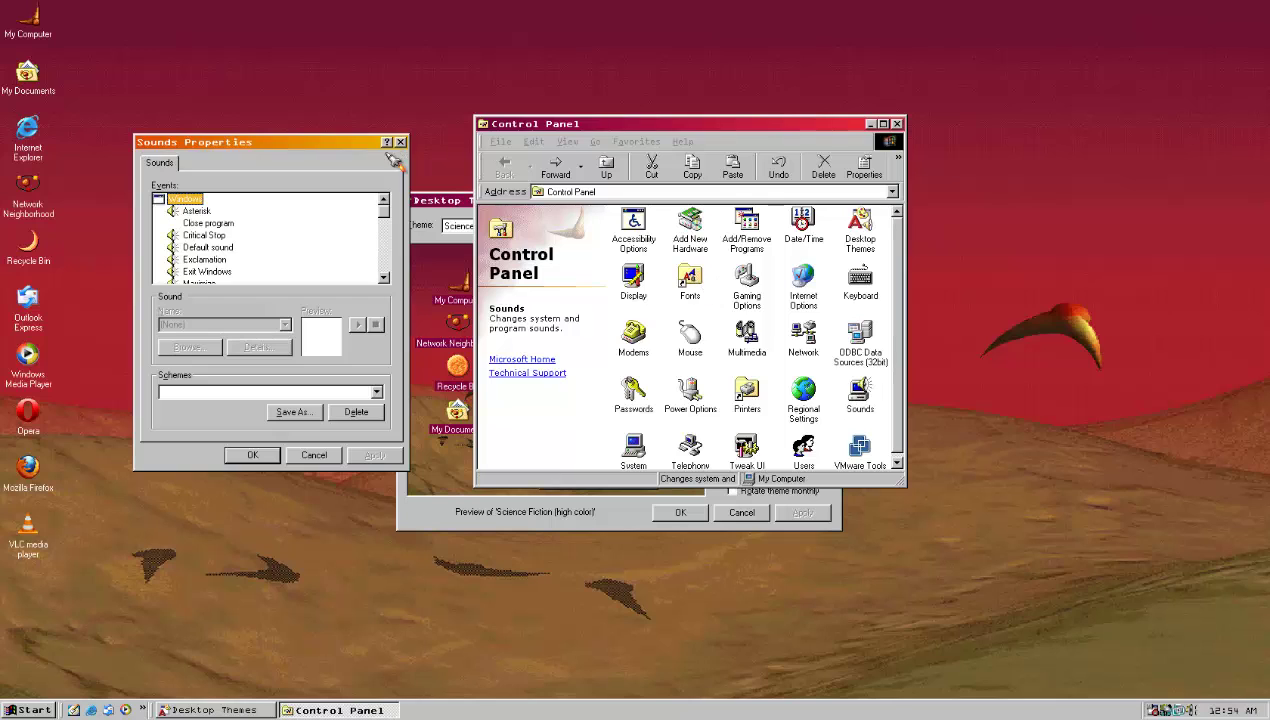
left_click_drag(353, 144, 708, 190)
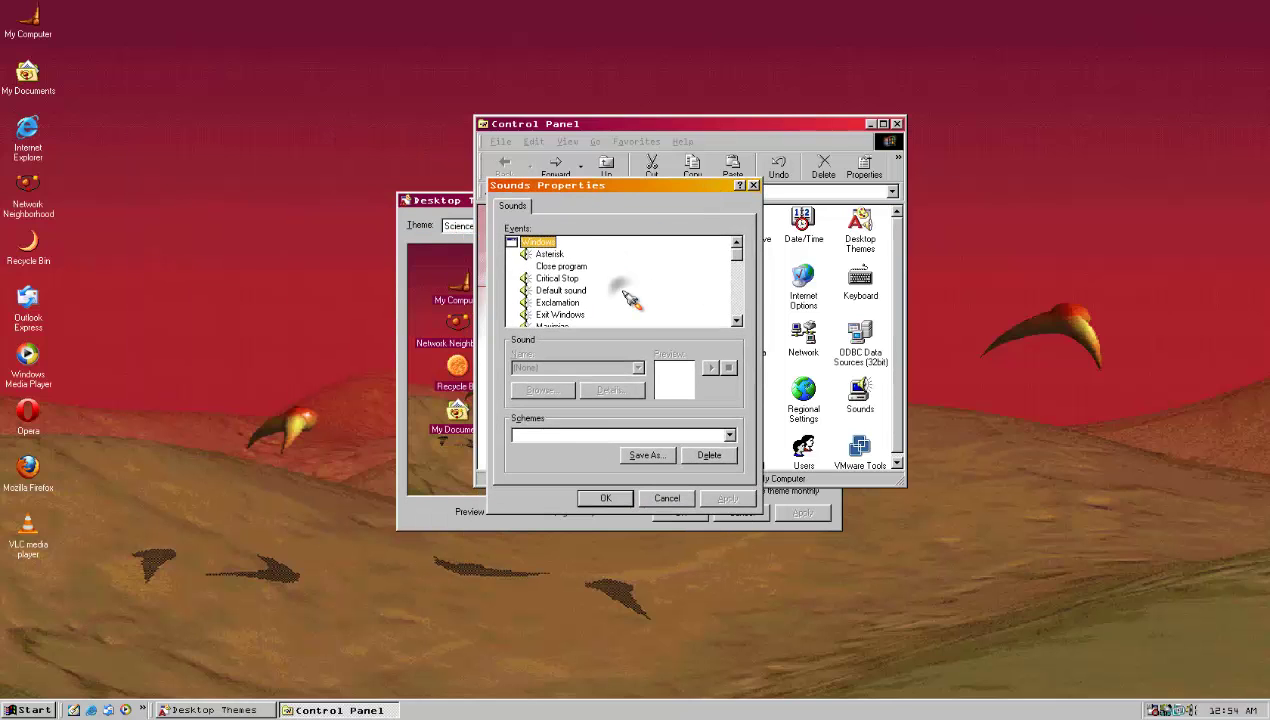
left_click(568, 315)
scroll(580, 320, "down", 1)
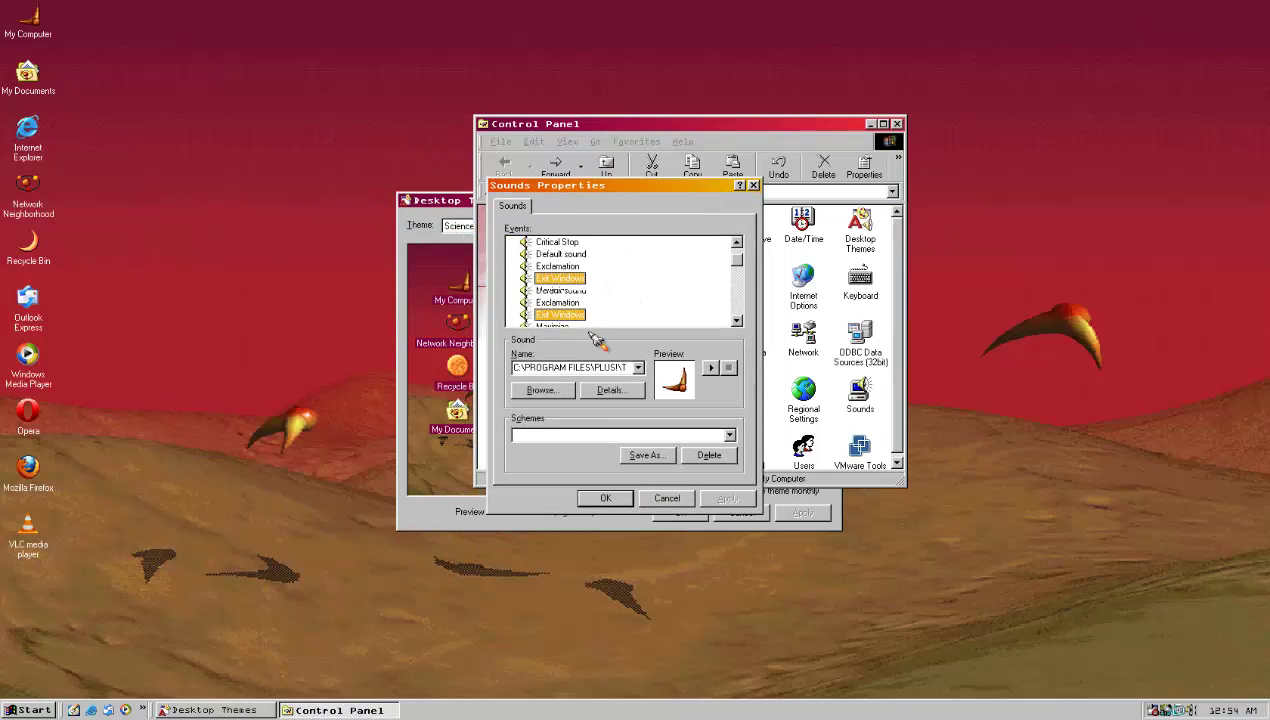
left_click(720, 368)
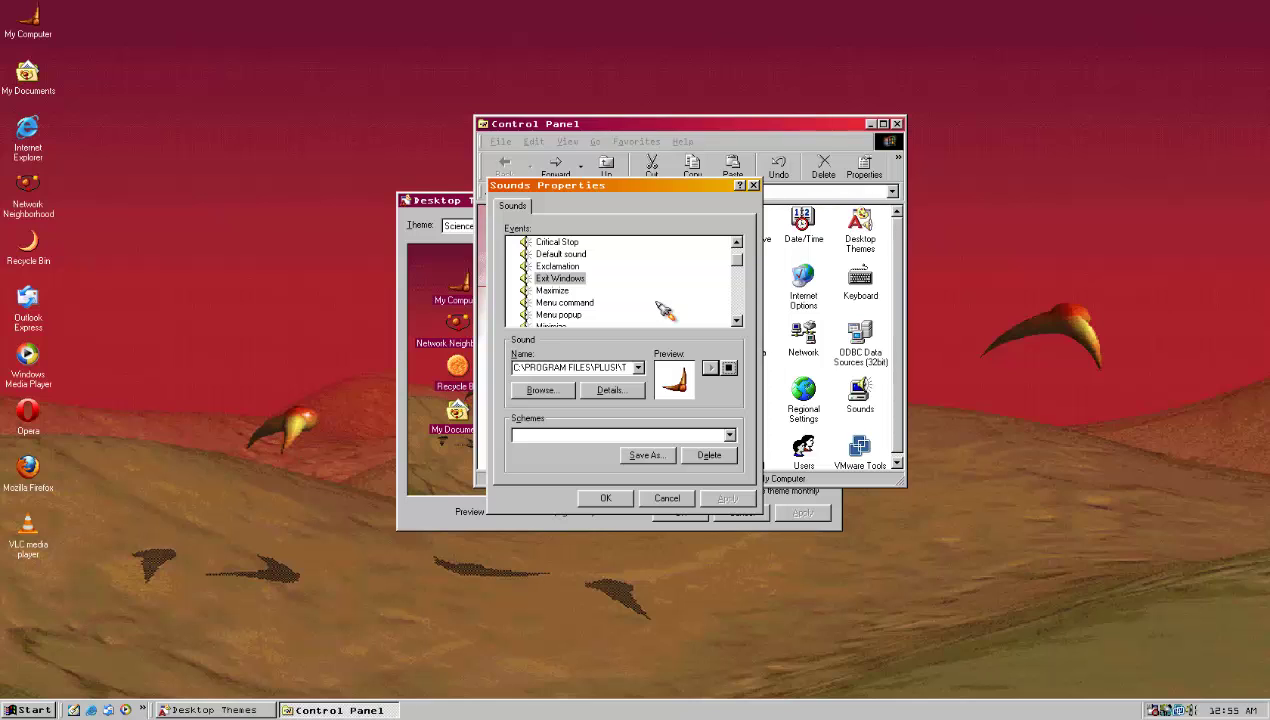
Play the Science Fiction theme's Start Windows sound and close Sounds Properties.
scroll(658, 306, "down", 3)
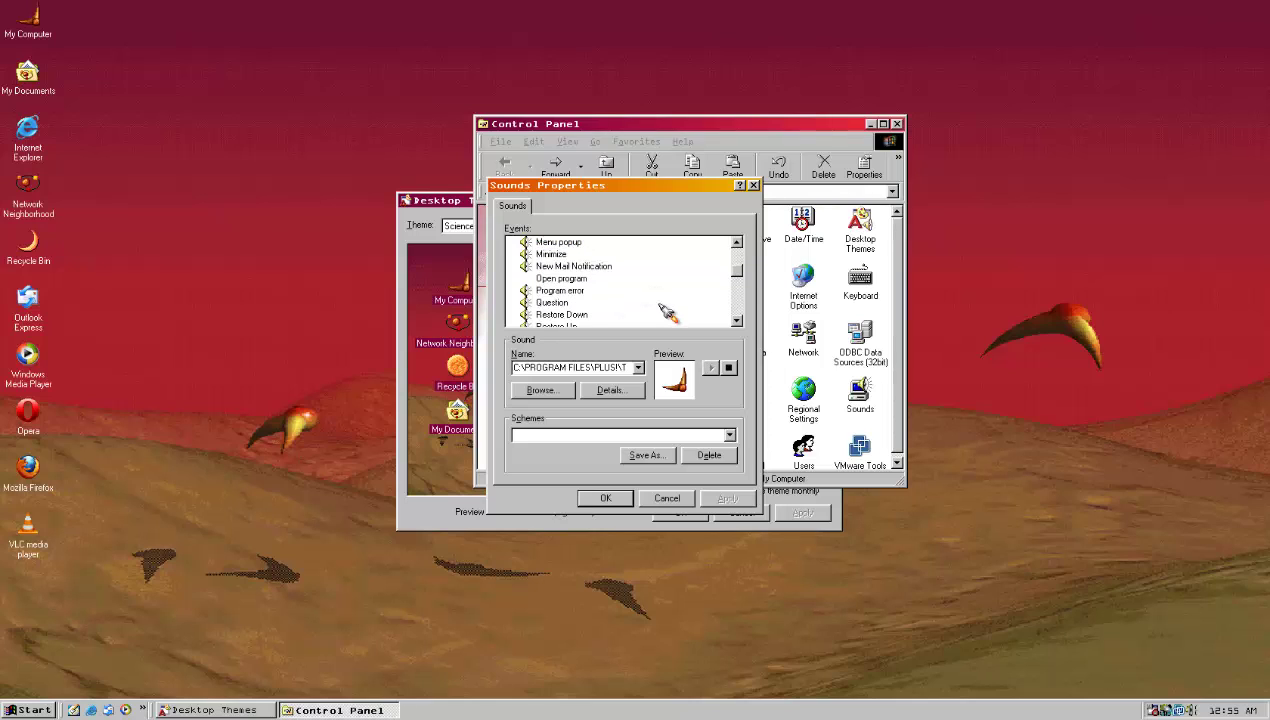
scroll(695, 330, "down", 3)
scroll(675, 304, "up", 1)
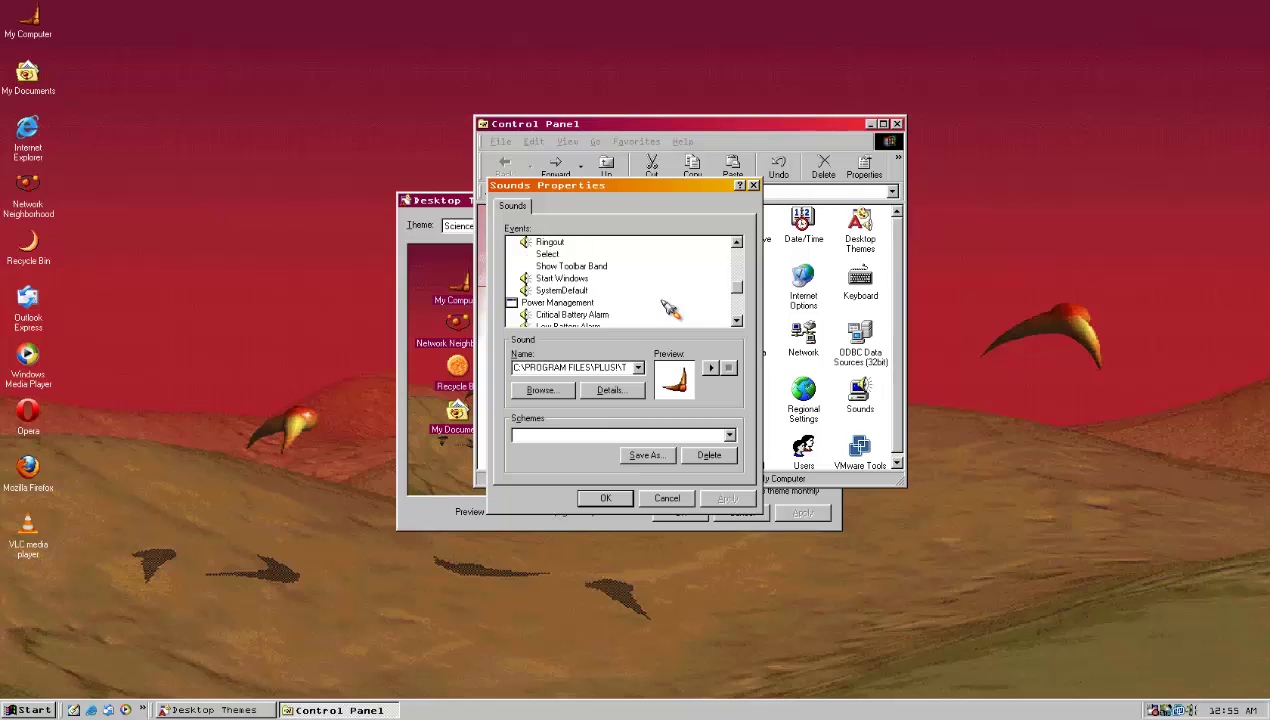
left_click(562, 278)
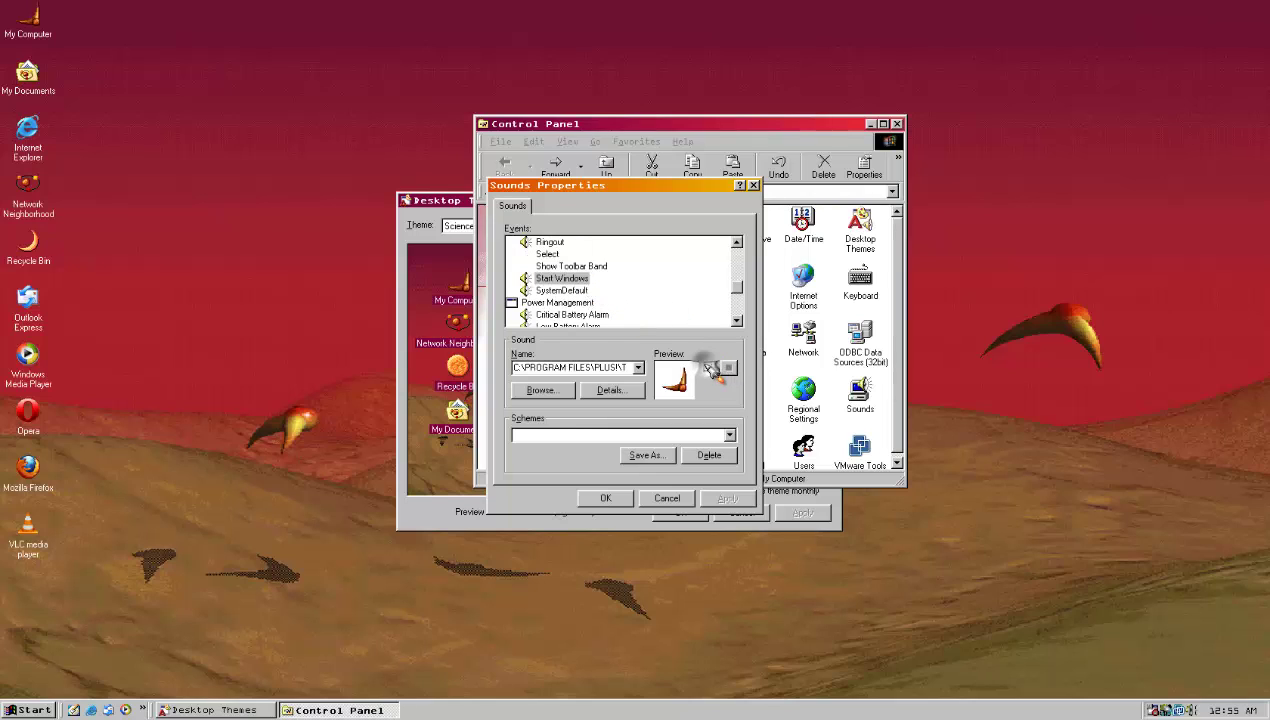
left_click(711, 368)
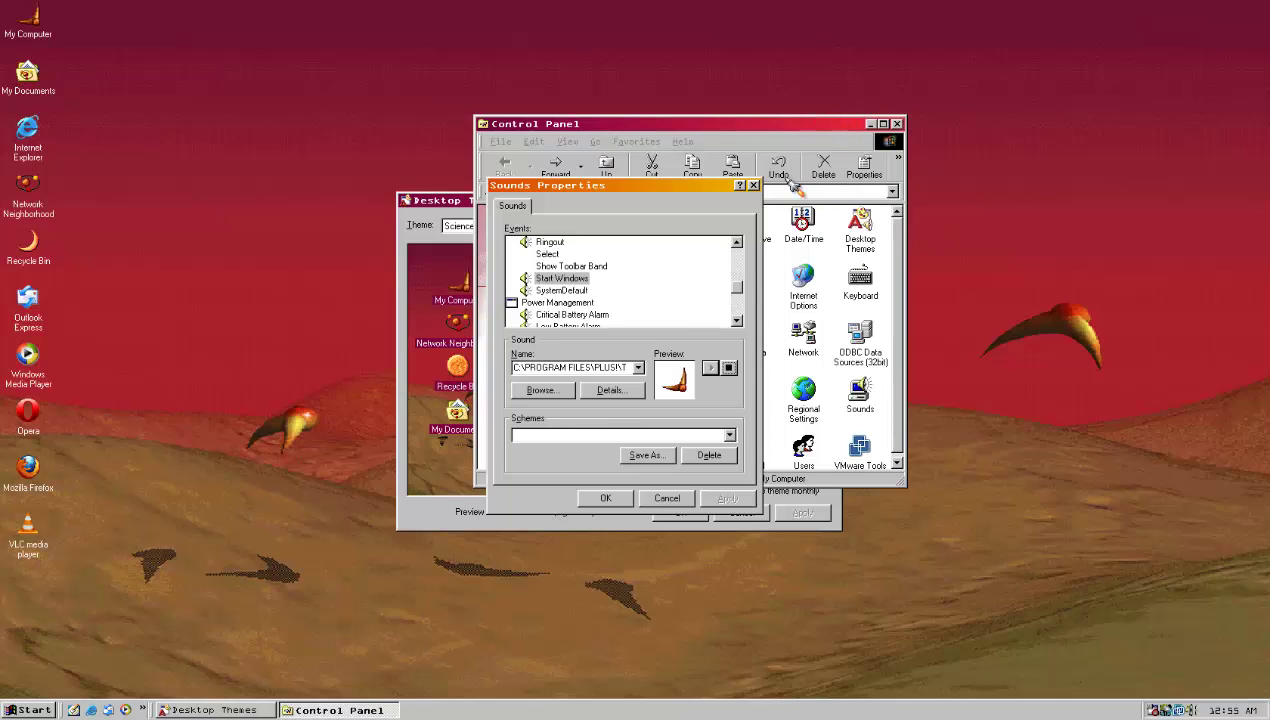
left_click(754, 185)
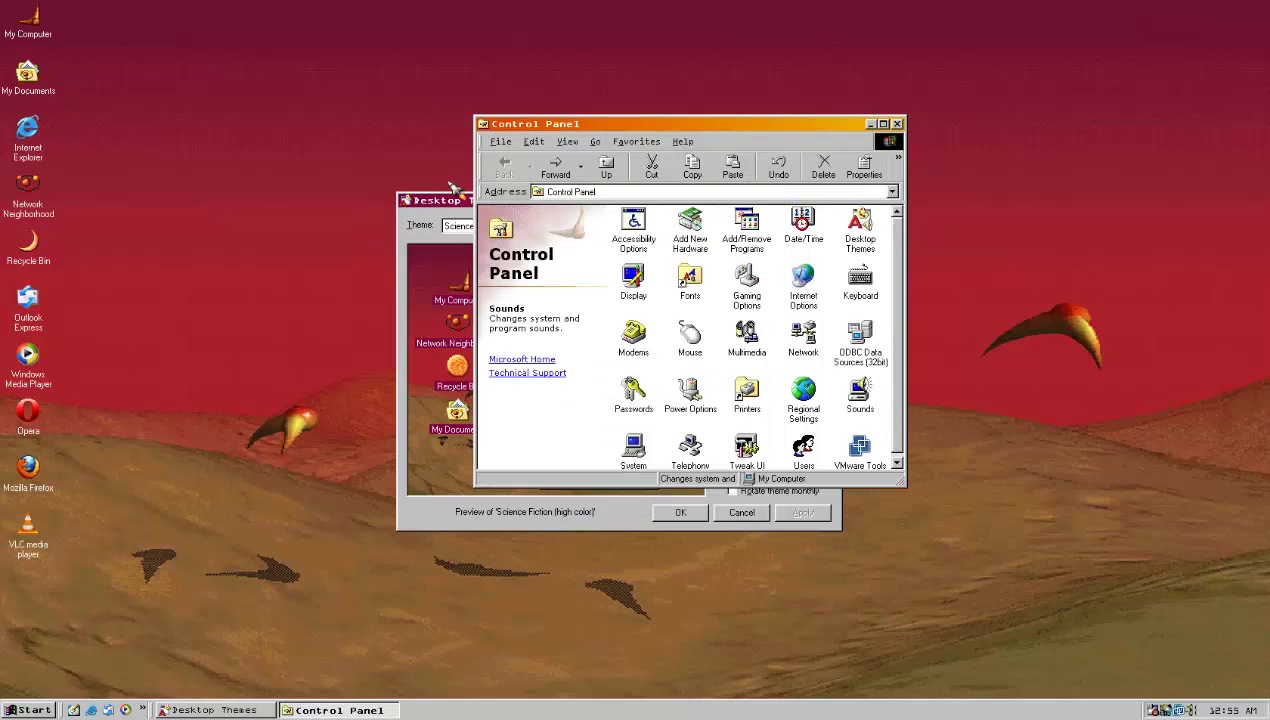
Preview the Rock-n-Roll (high color) and PhotoDisc (high color) themes in Desktop Themes without applying them.
left_click(465, 225)
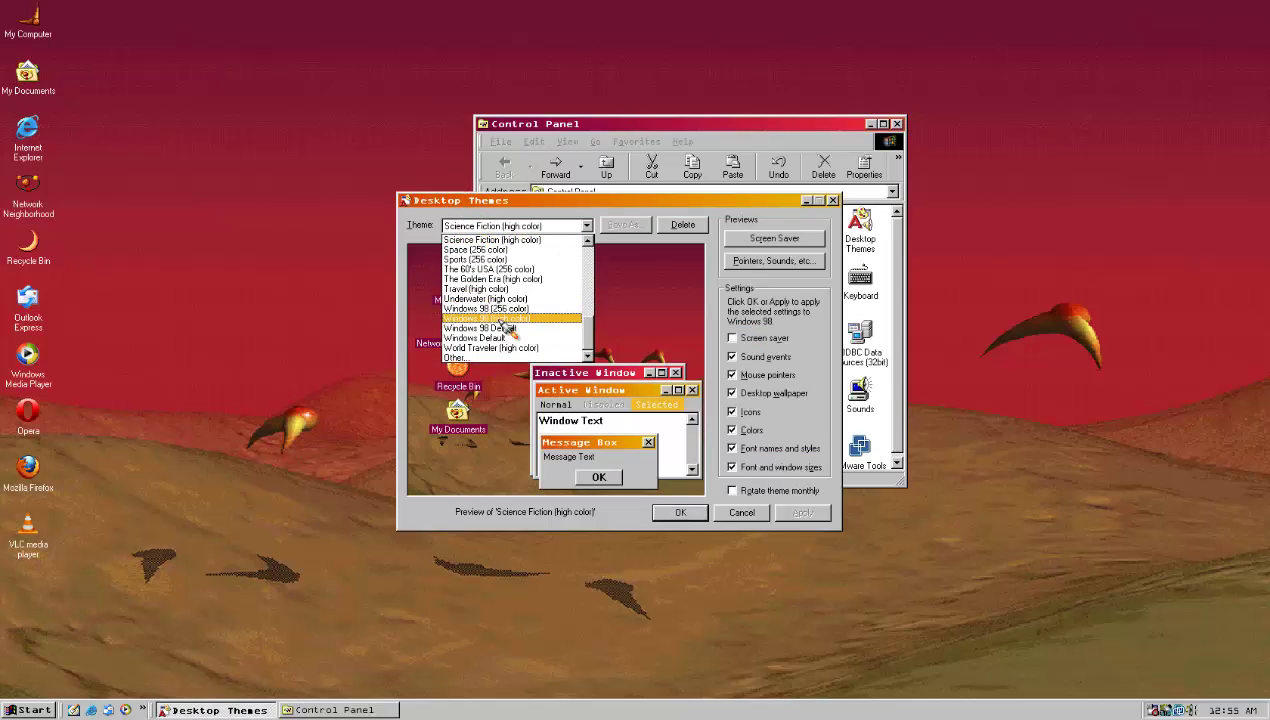
scroll(505, 335, "up", 3)
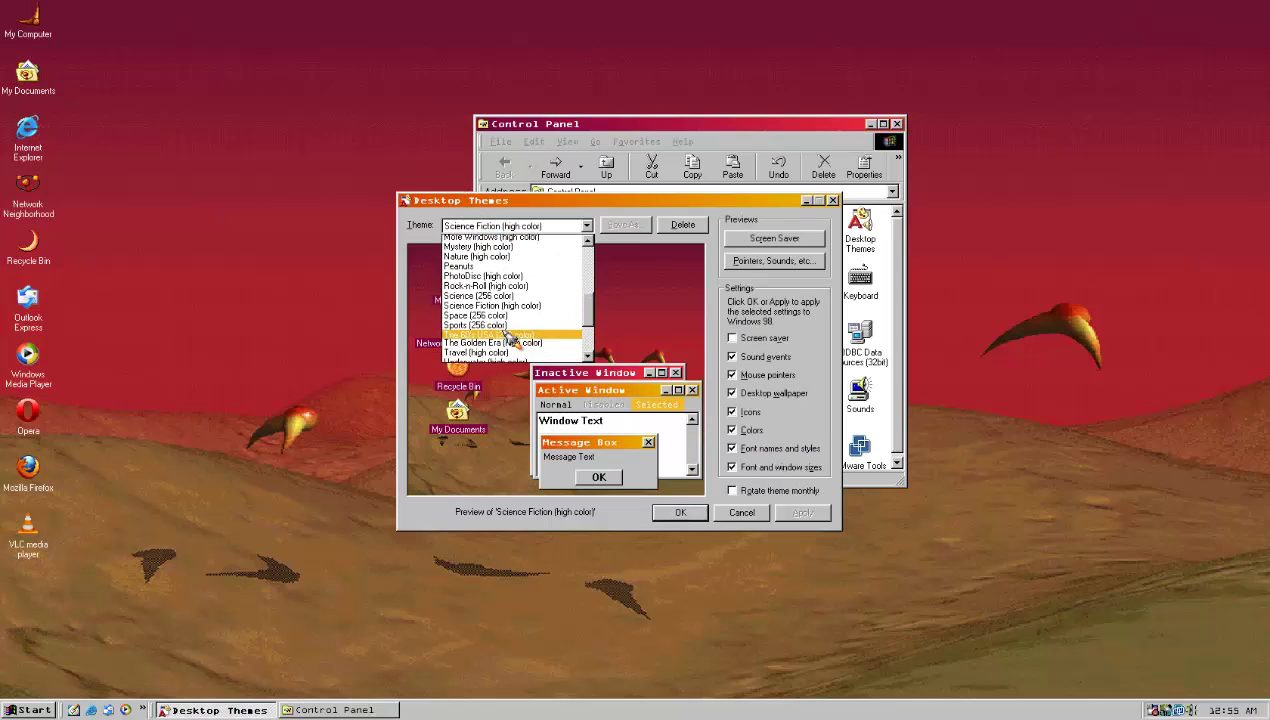
left_click(488, 308)
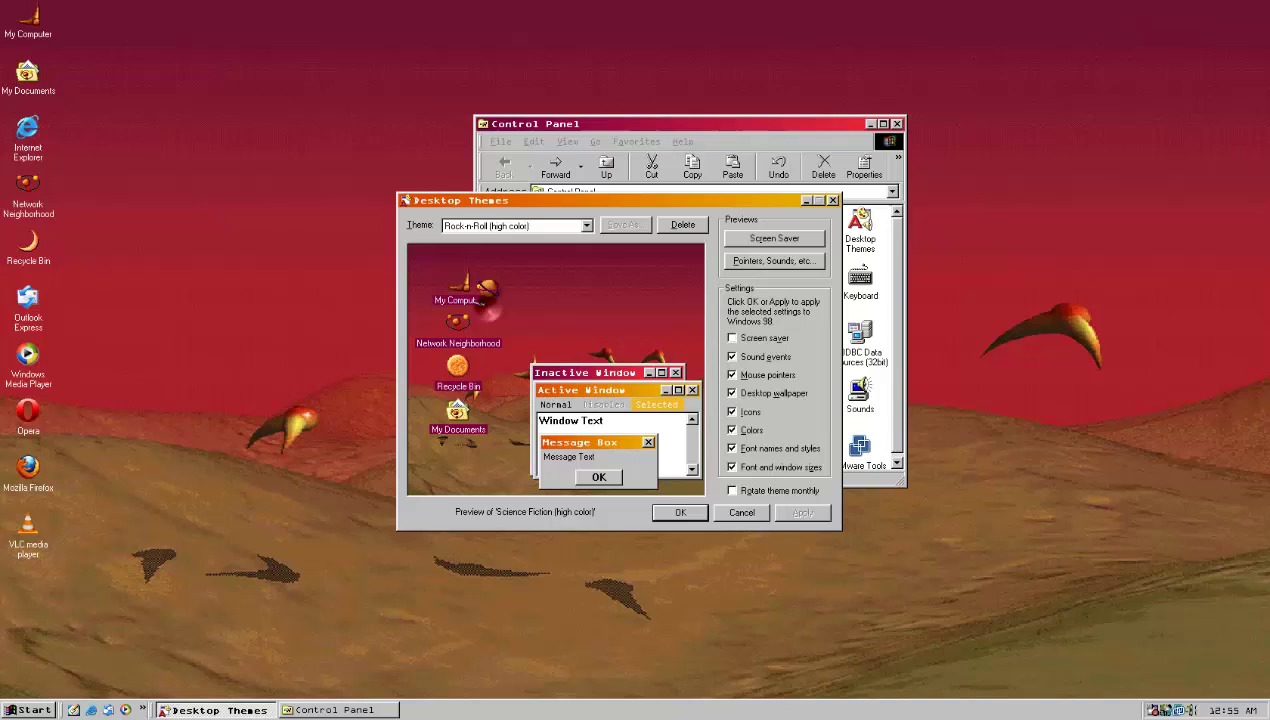
left_click(488, 228)
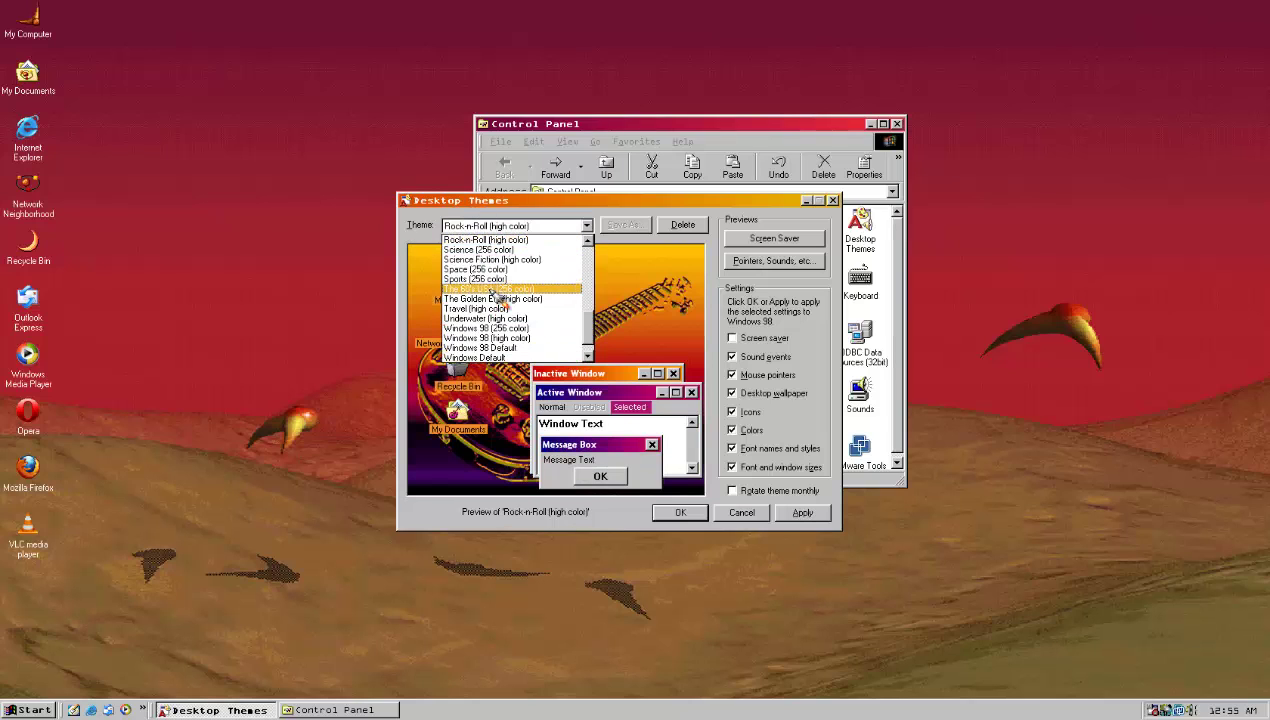
scroll(493, 296, "up", 1)
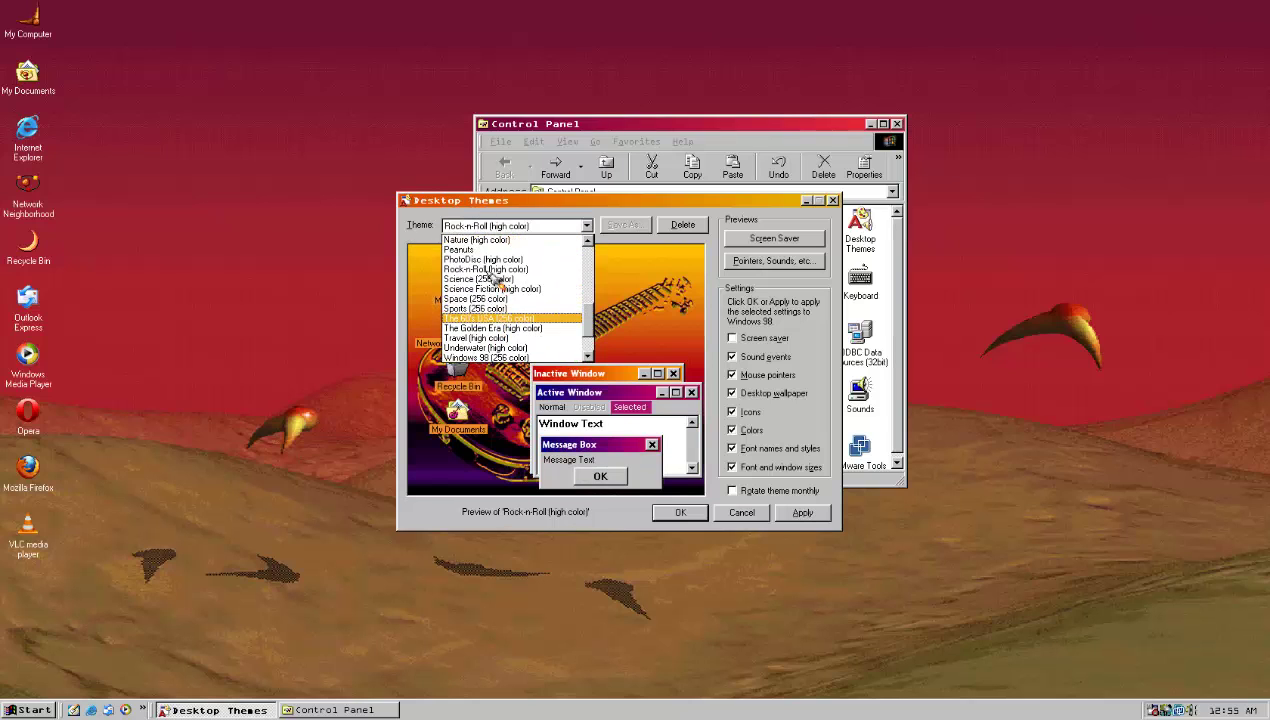
left_click(490, 260)
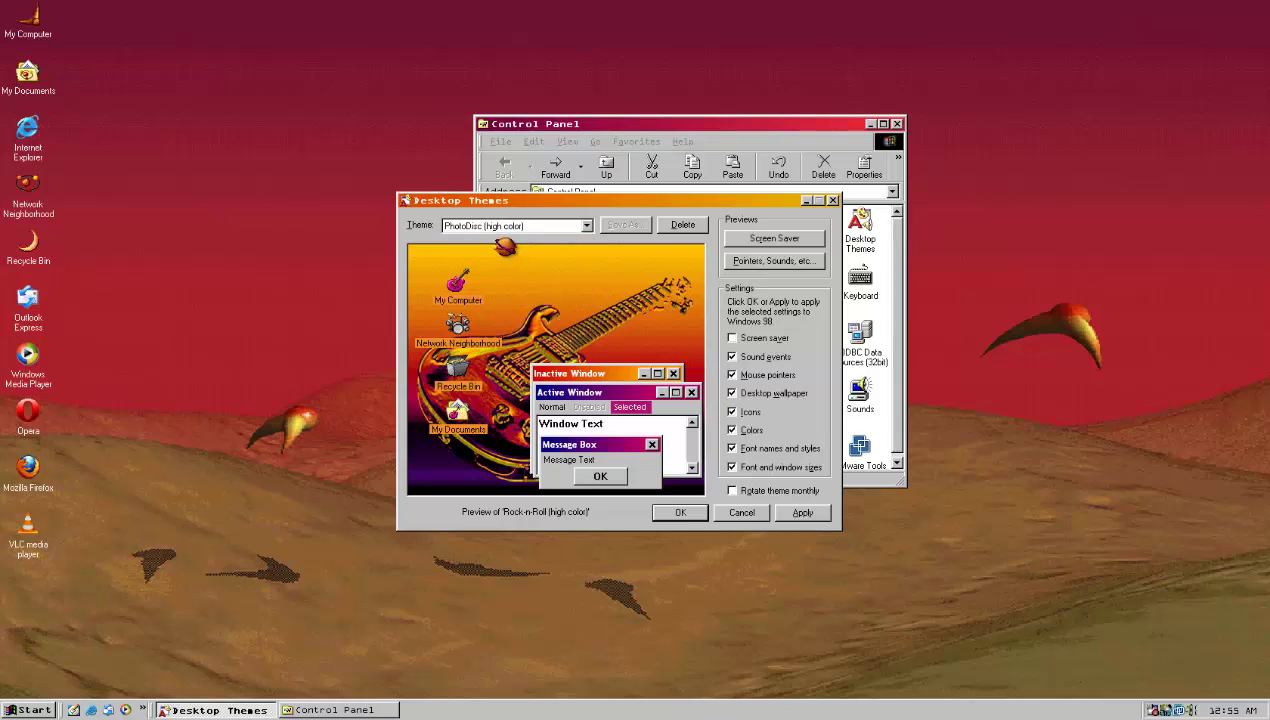
Switch the desktop theme to More Windows (high color) and apply it.
left_click(505, 228)
scroll(490, 303, "up", 1)
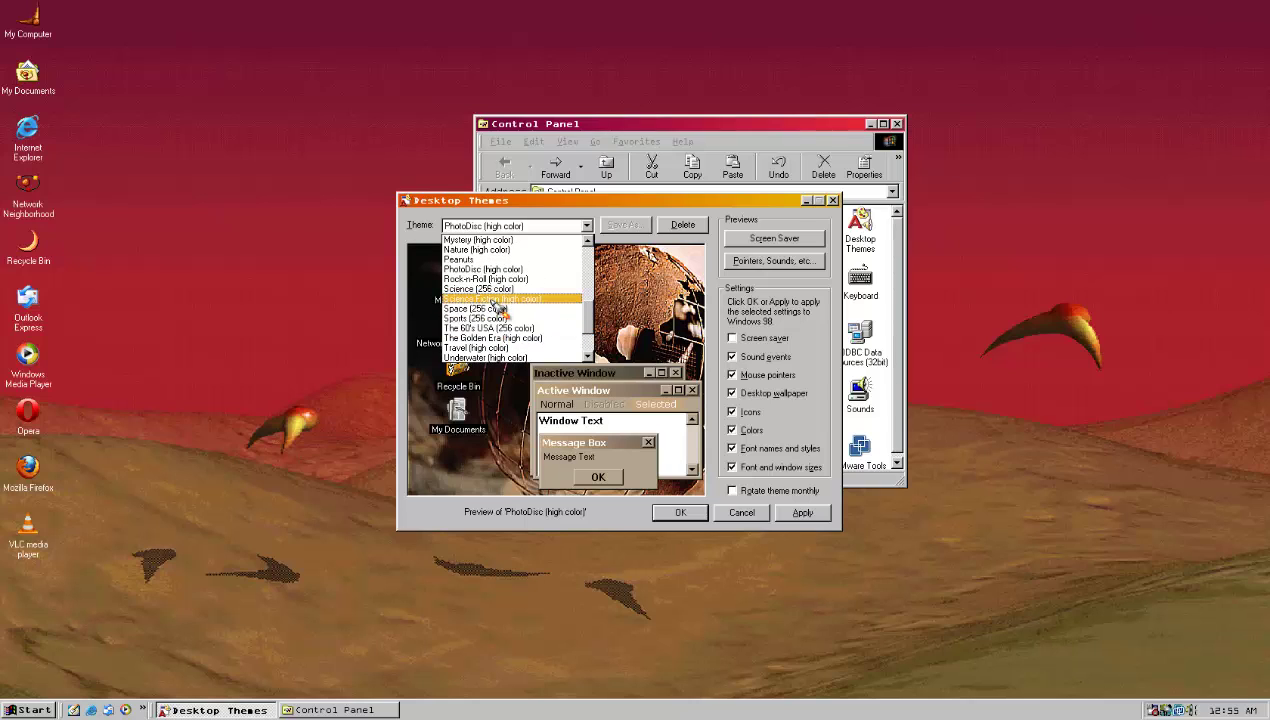
scroll(497, 306, "up", 1)
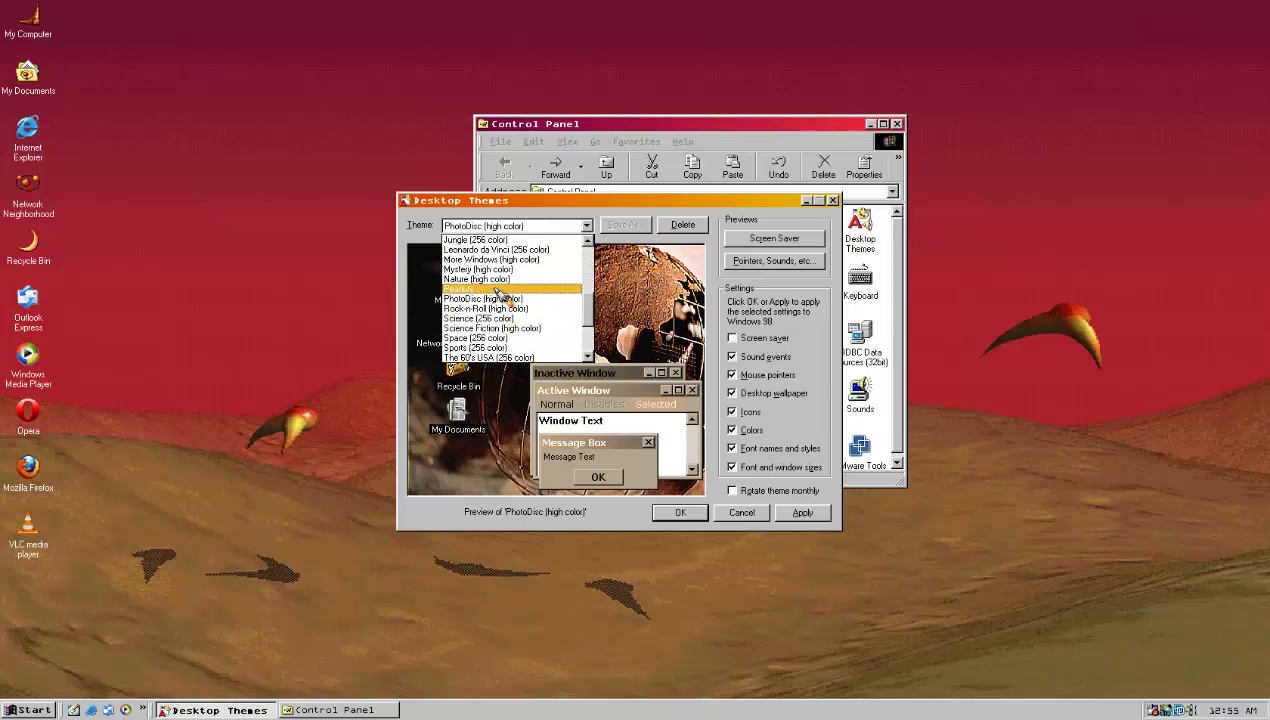
scroll(497, 292, "up", 1)
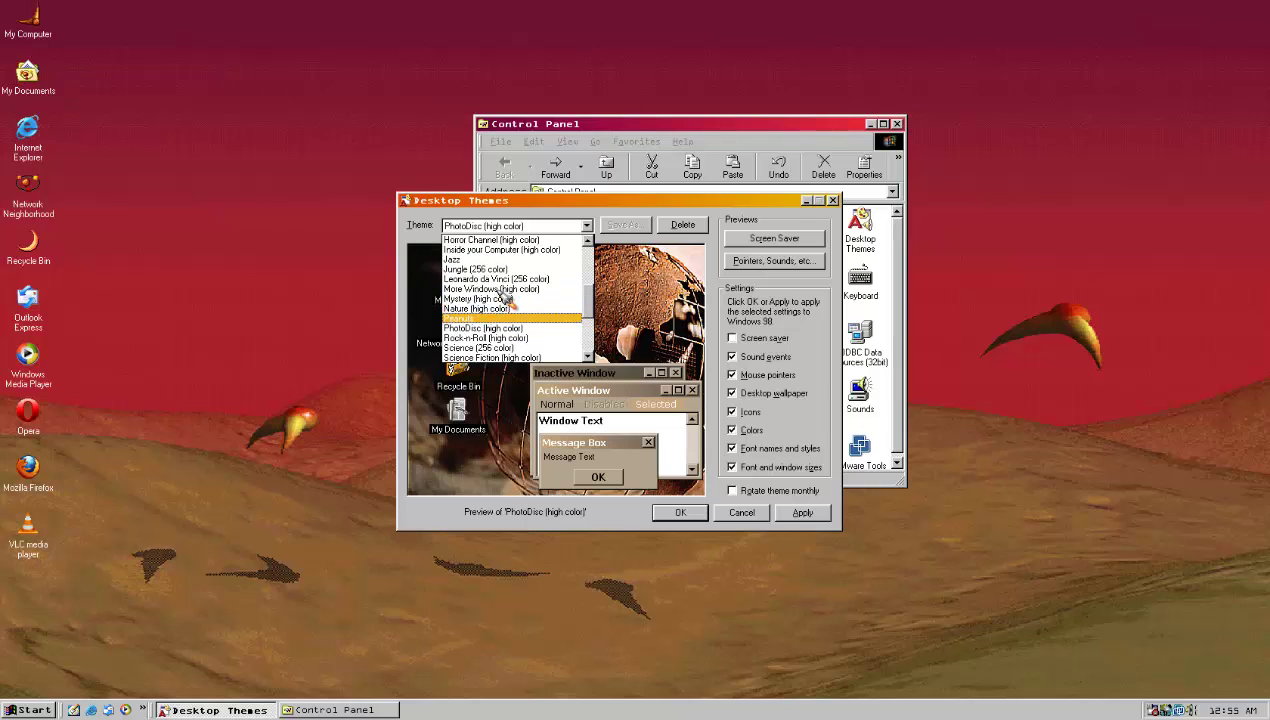
left_click(500, 290)
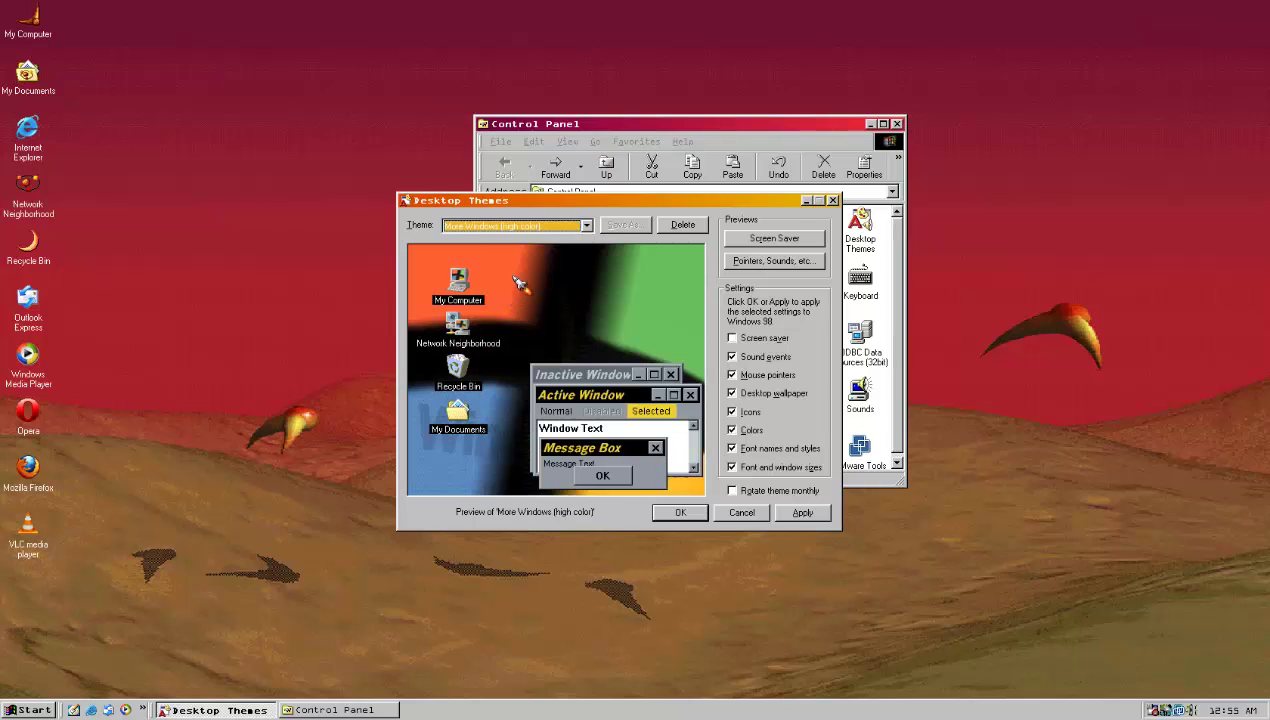
left_click(802, 514)
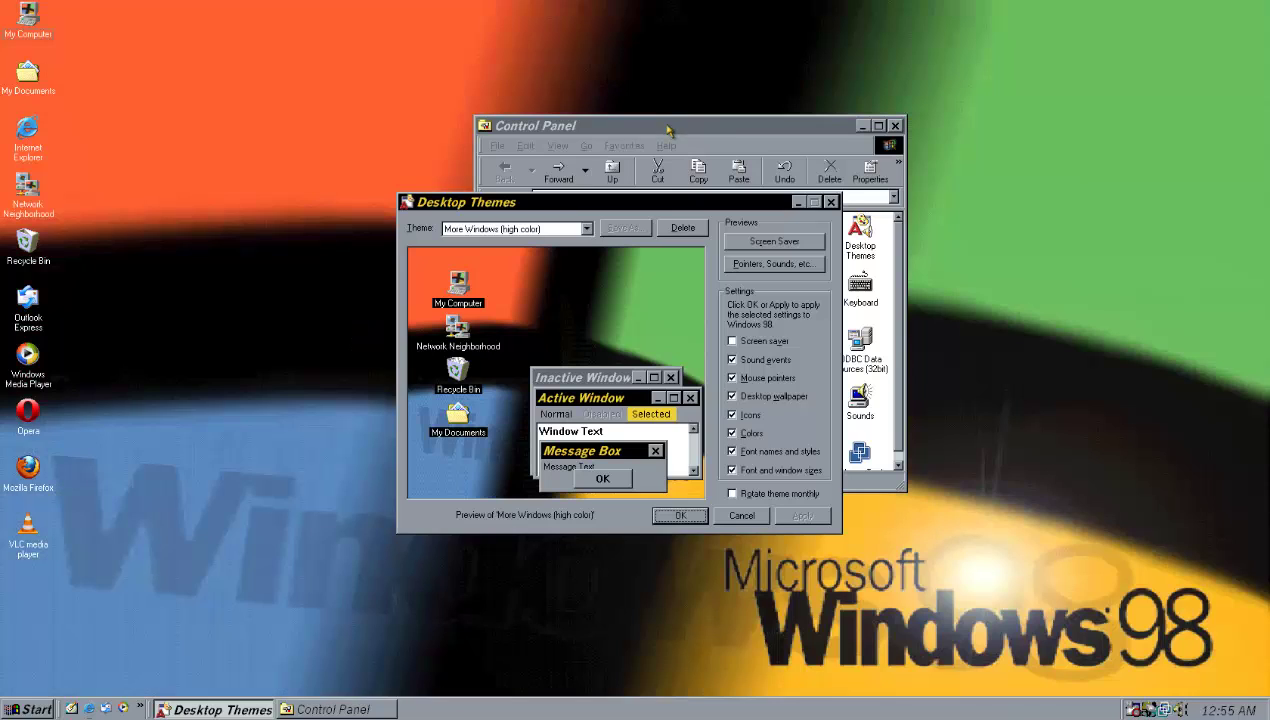
Examine the More Windows theme's look in the Control Panel and My Computer windows, ending back in Control Panel.
left_click(668, 128)
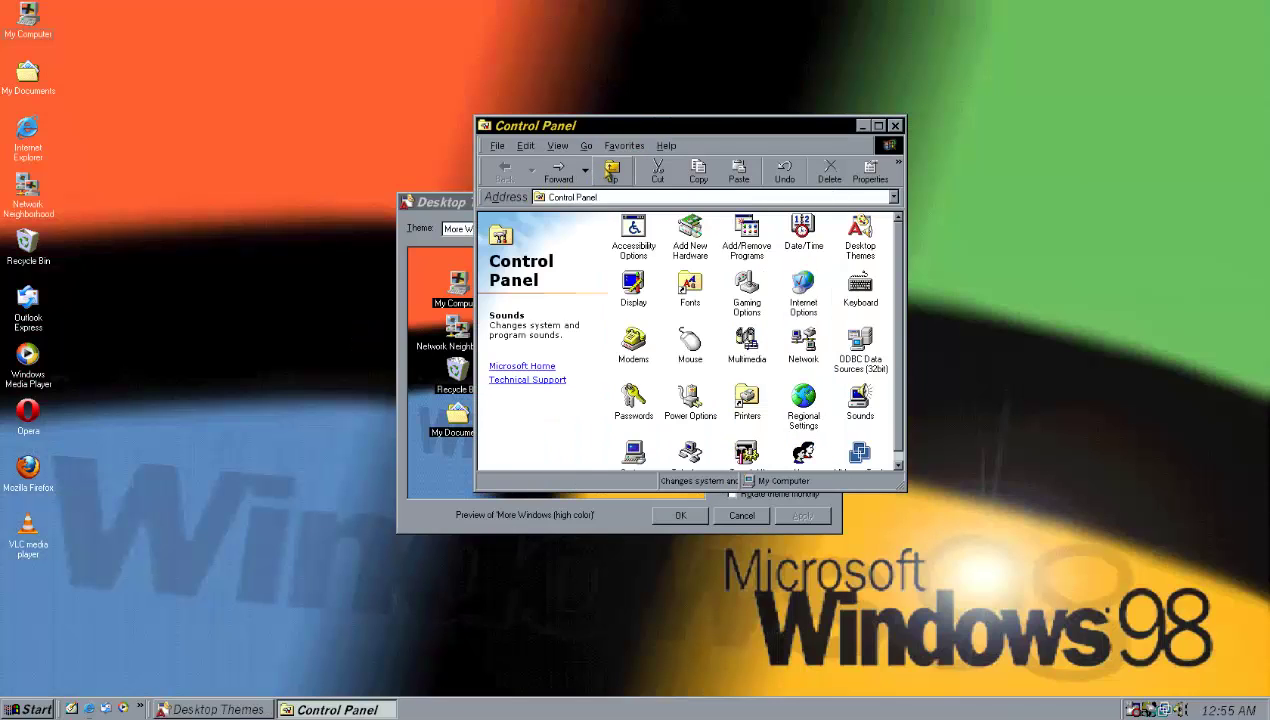
left_click(609, 170)
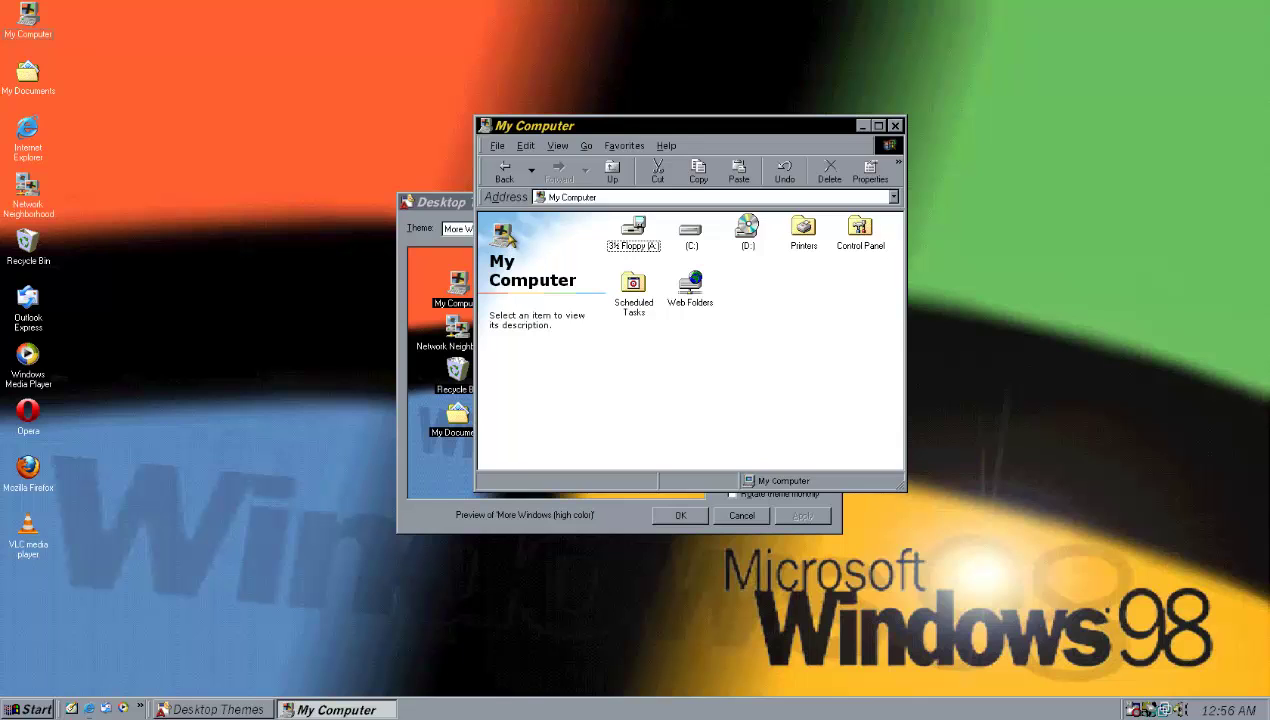
left_click(506, 172)
Return to Desktop Themes and preview the Doonesbury theme without applying it.
left_click(437, 204)
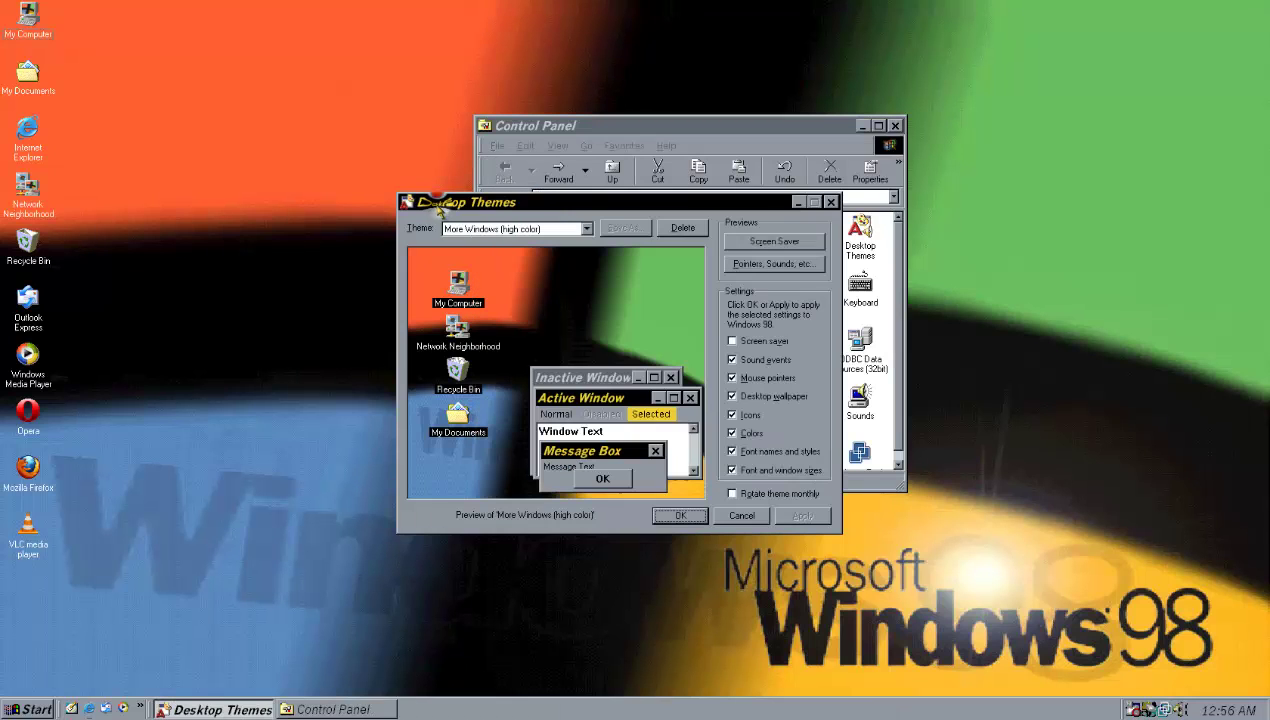
left_click(492, 228)
scroll(490, 310, "up", 3)
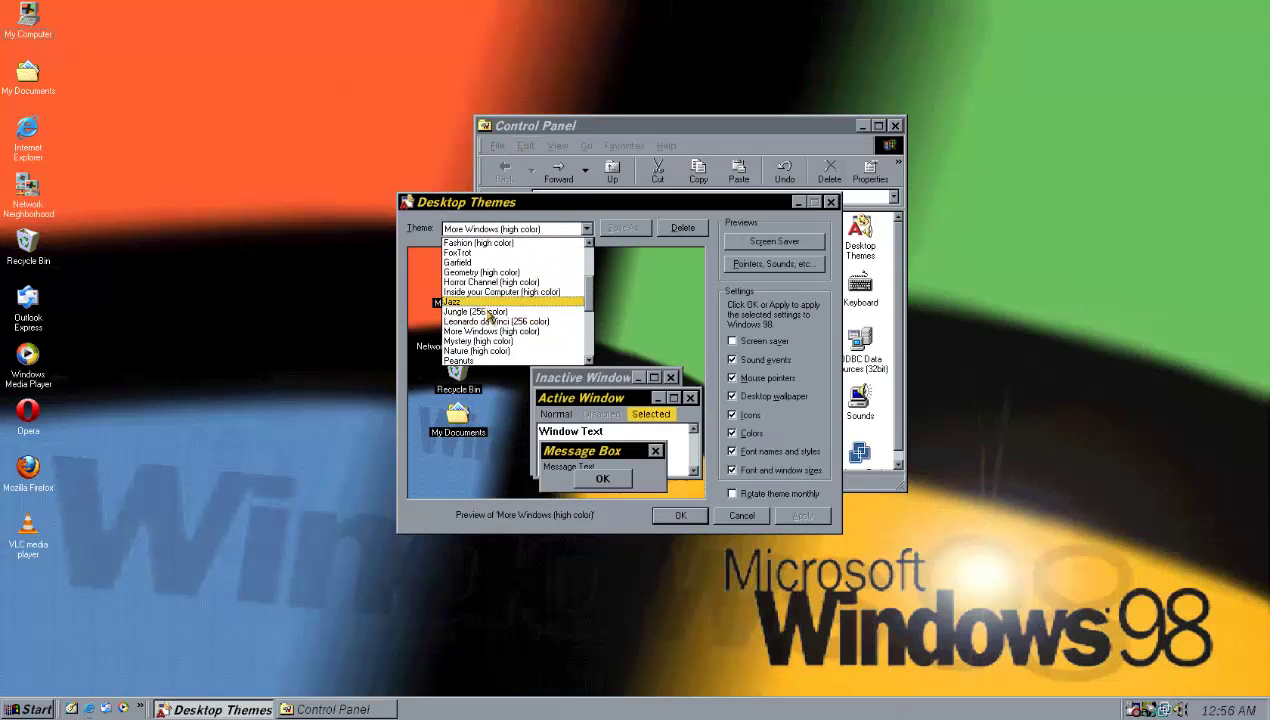
scroll(484, 302, "up", 2)
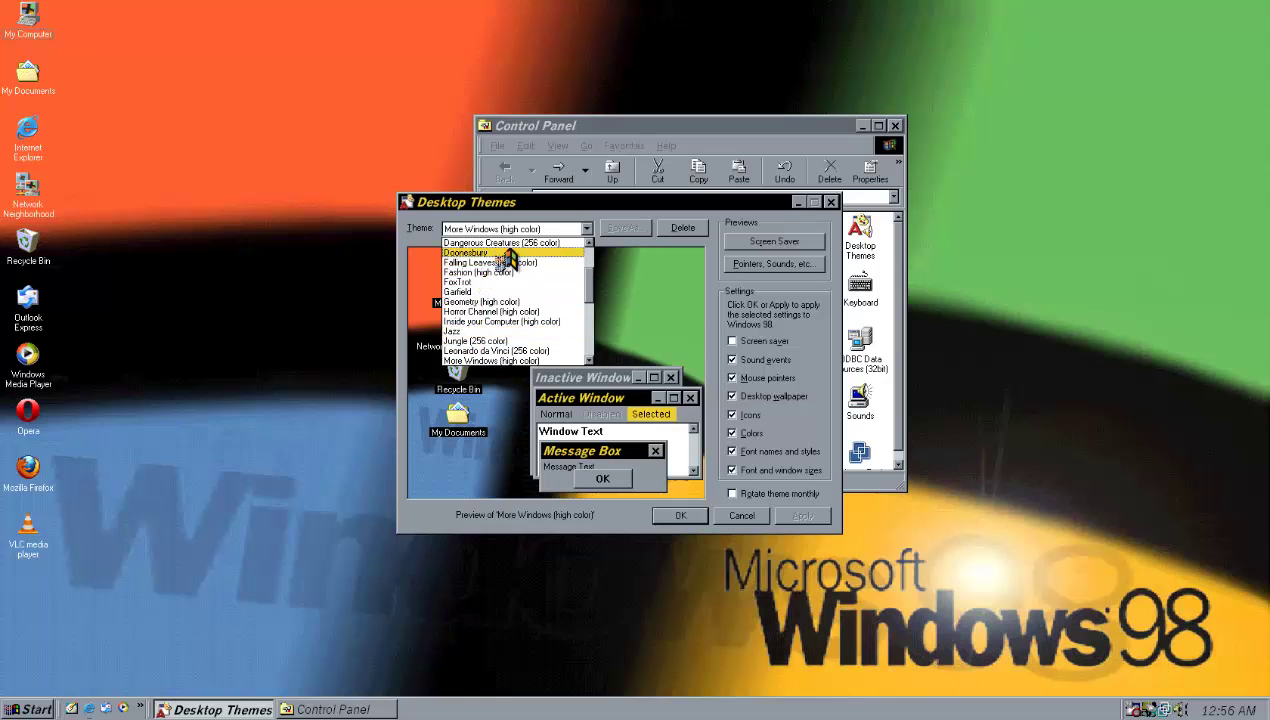
left_click(496, 252)
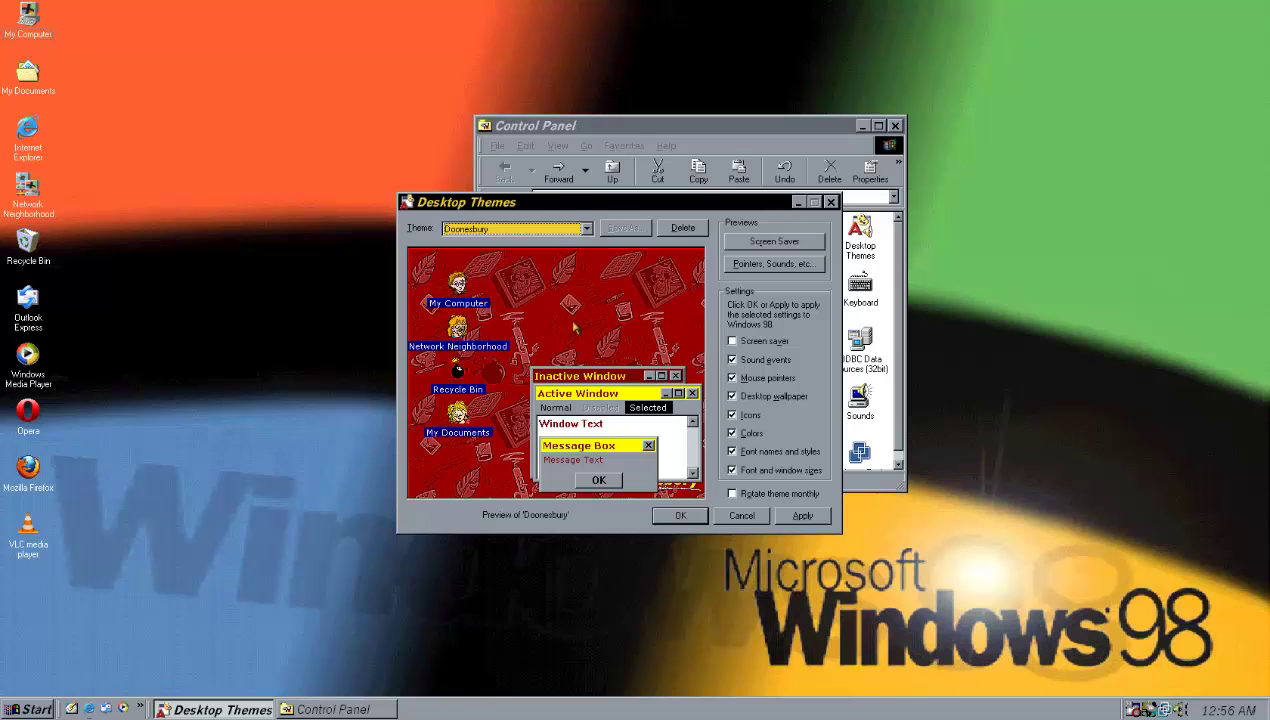
Preview the Cityscape and Architecture themes without applying them.
left_click(520, 229)
scroll(500, 300, "up", 3)
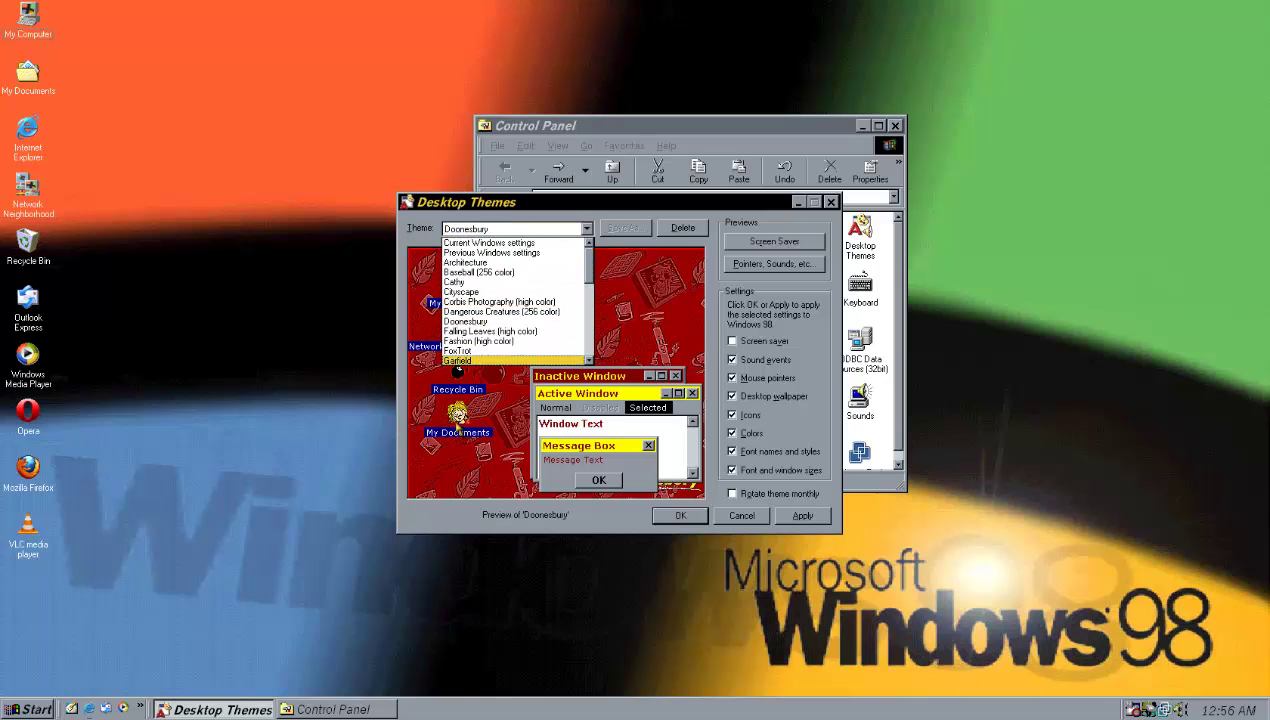
left_click(486, 291)
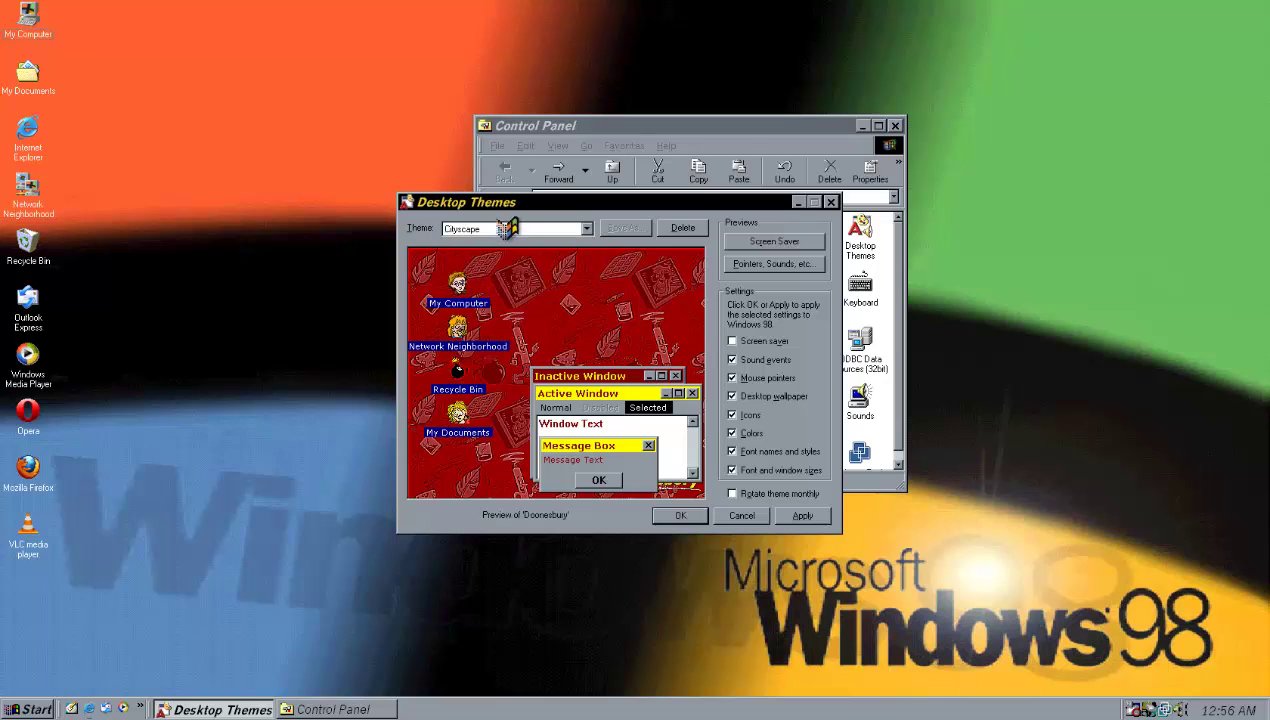
left_click(505, 229)
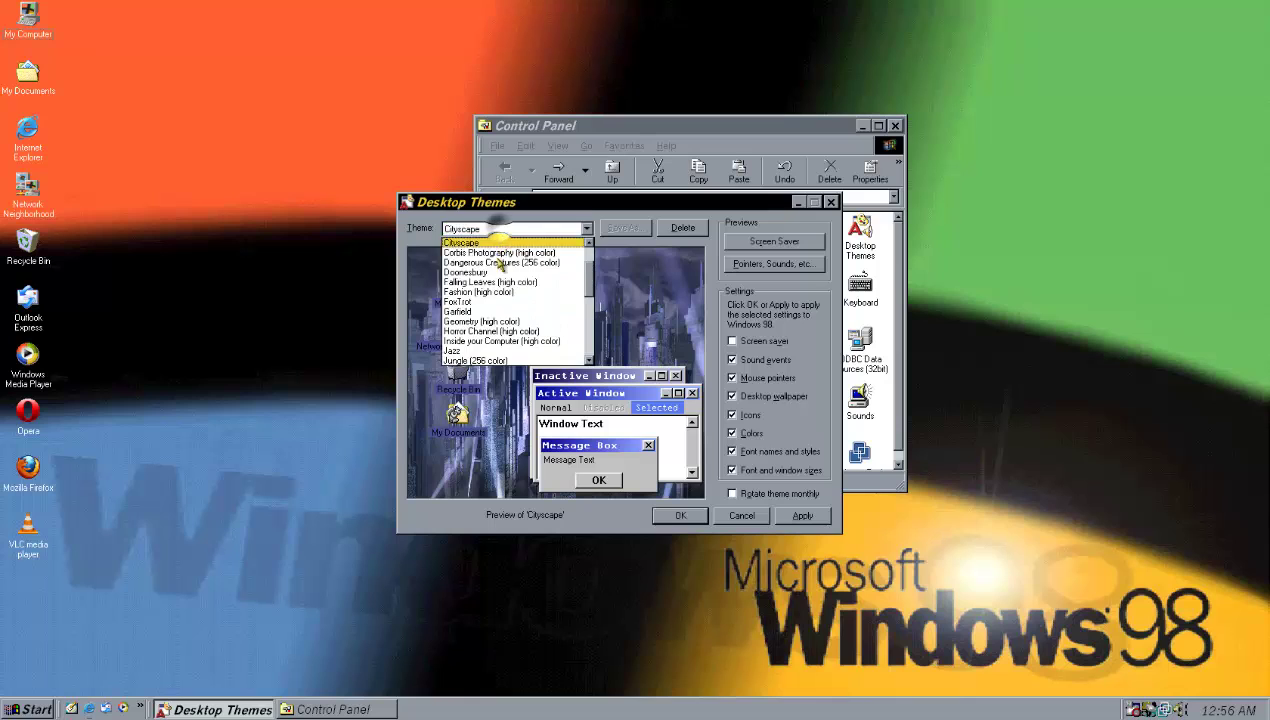
scroll(480, 290, "up", 2)
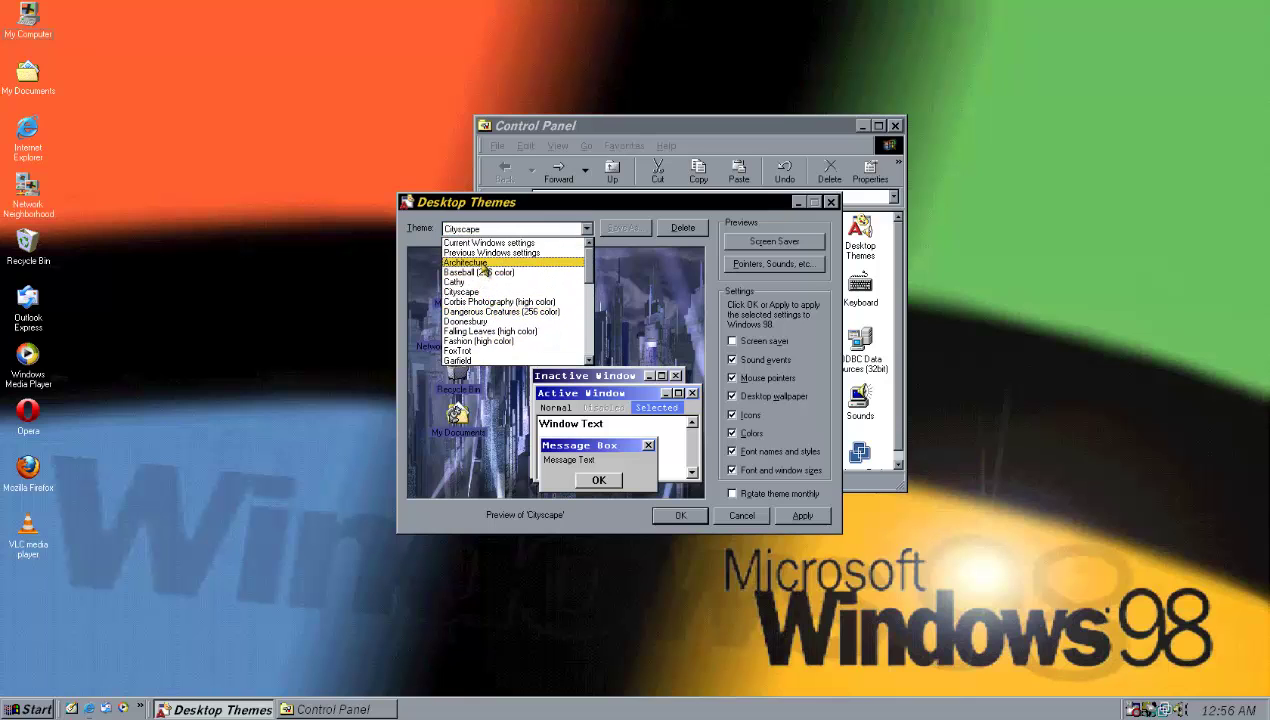
left_click(472, 262)
Switch the desktop theme to Jazz and apply it.
left_click(500, 229)
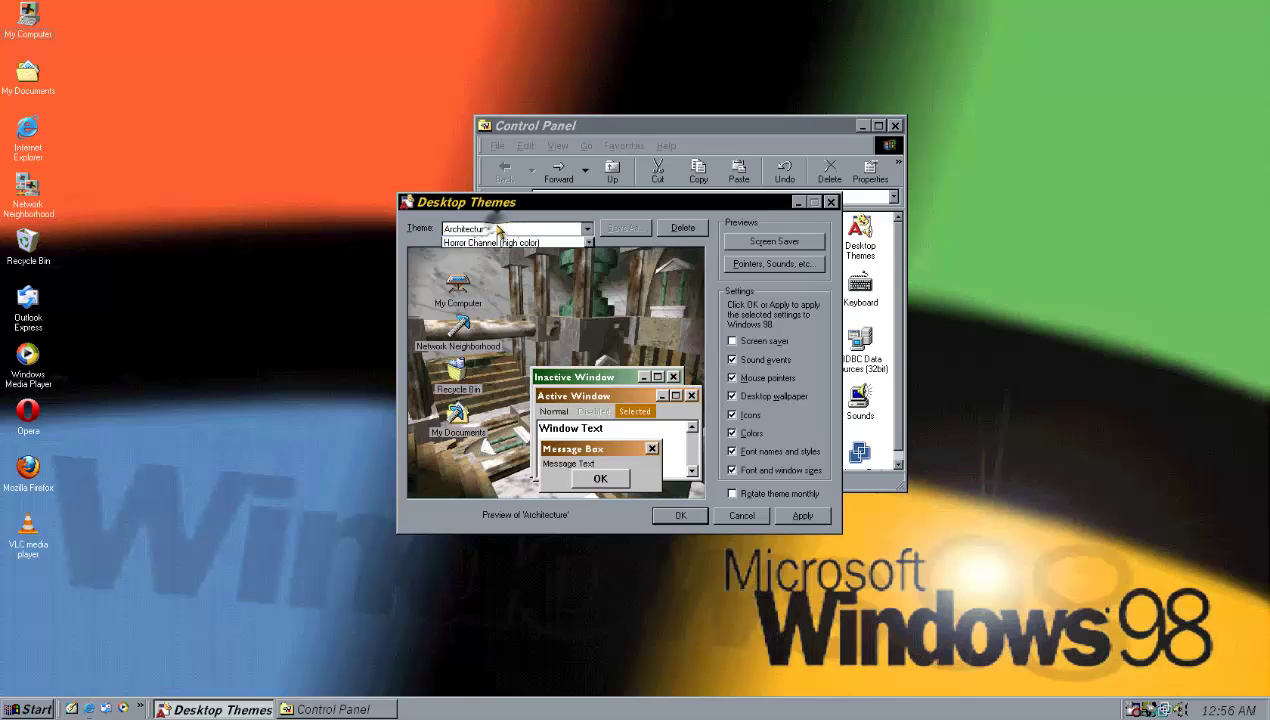
scroll(487, 320, "down", 3)
scroll(487, 330, "down", 2)
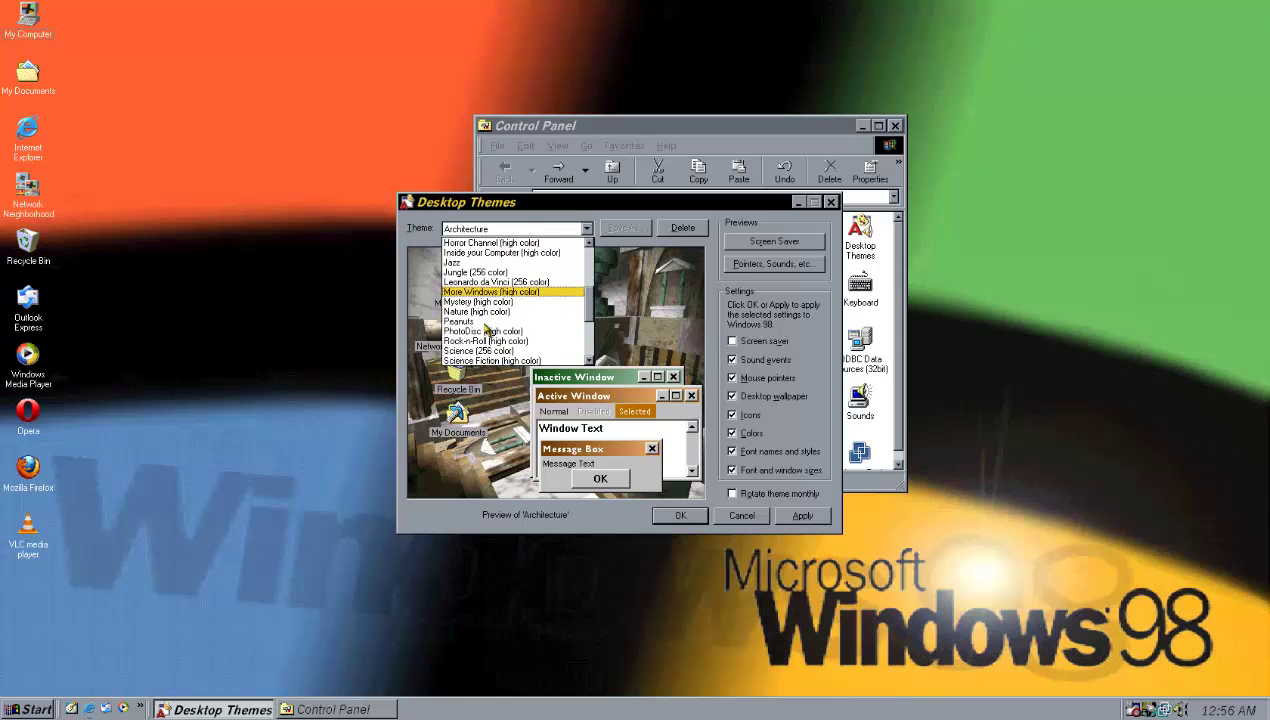
scroll(489, 300, "up", 2)
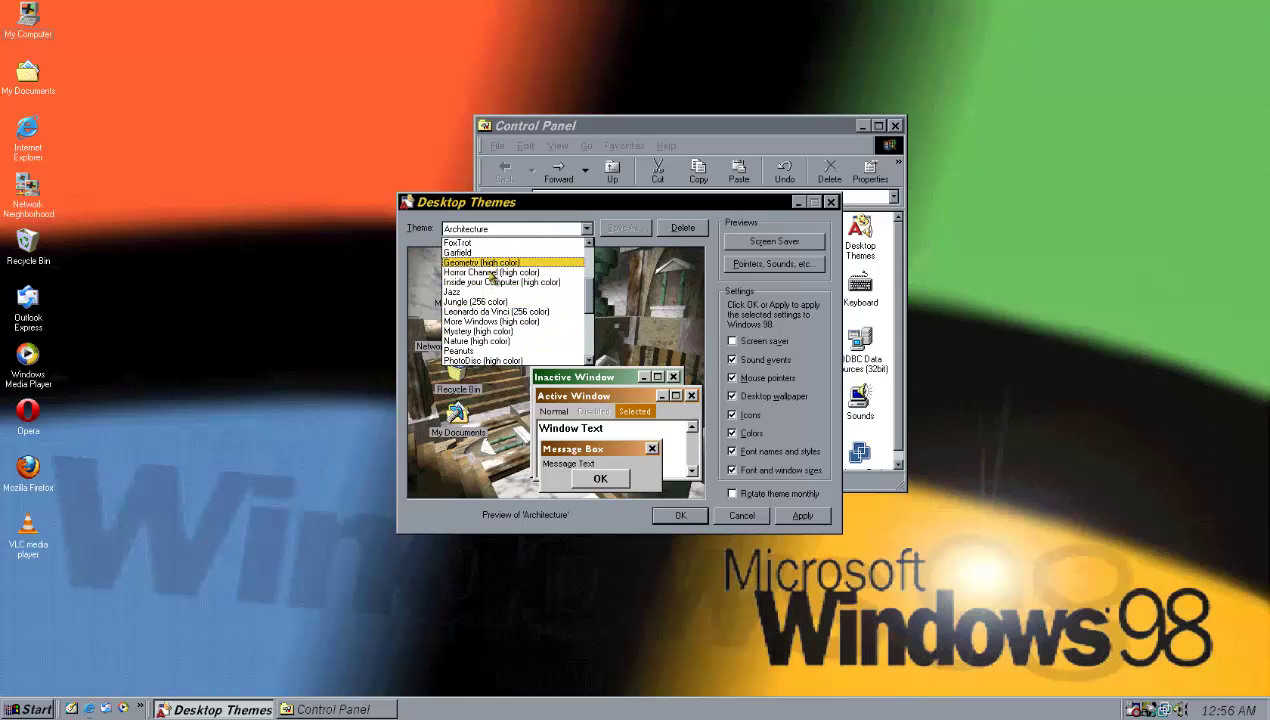
left_click(478, 291)
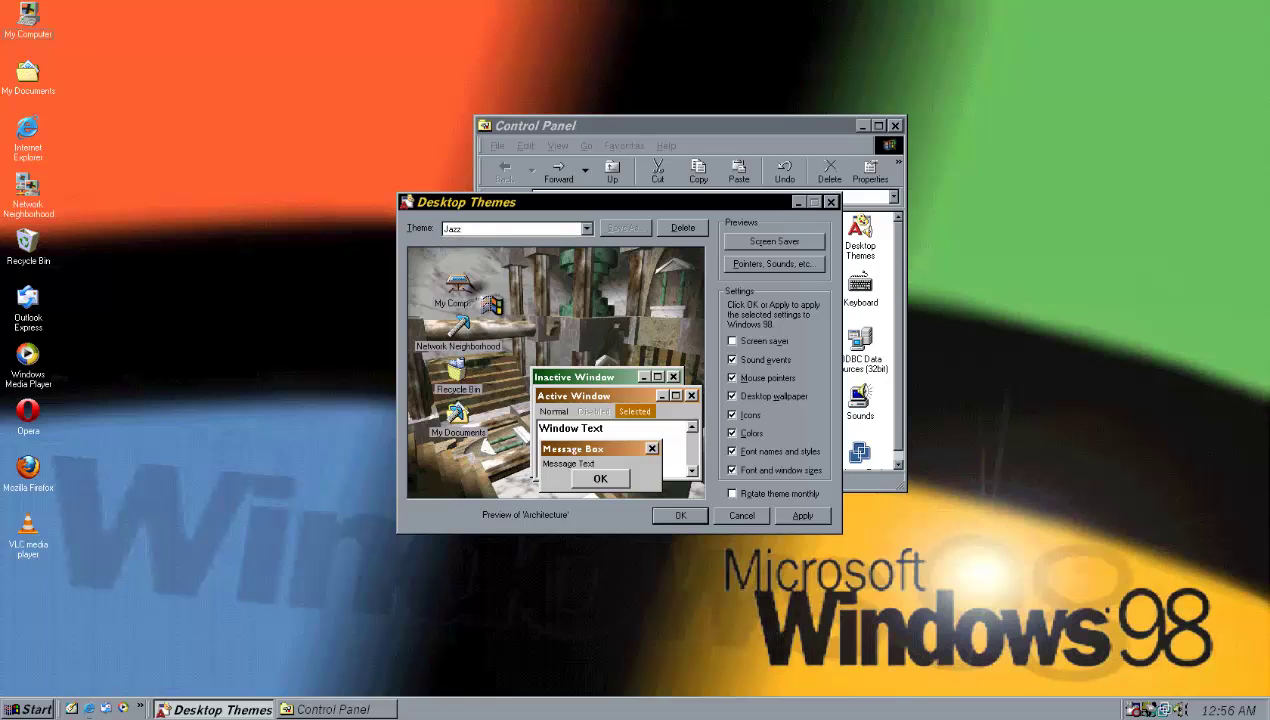
left_click(802, 515)
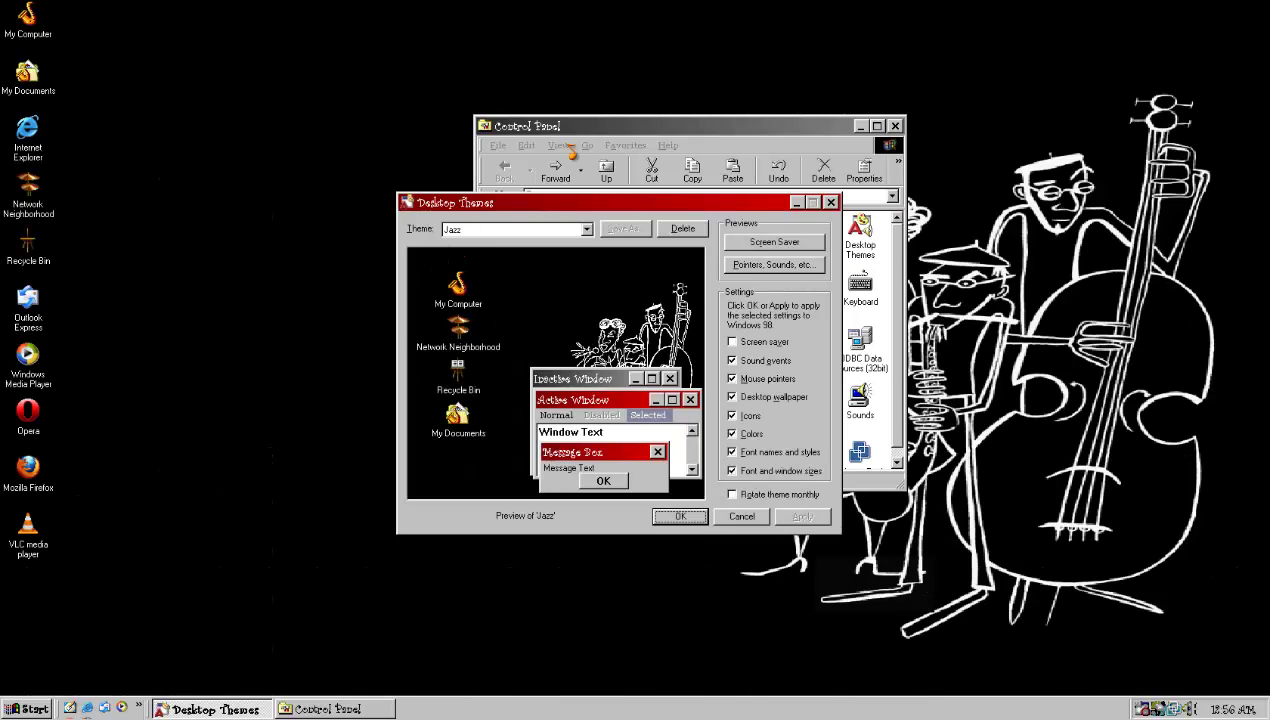
Open Sounds Properties from Control Panel, move the dialog over the Control Panel window, and audition the Jazz theme's Exit Windows sound.
left_click(686, 126)
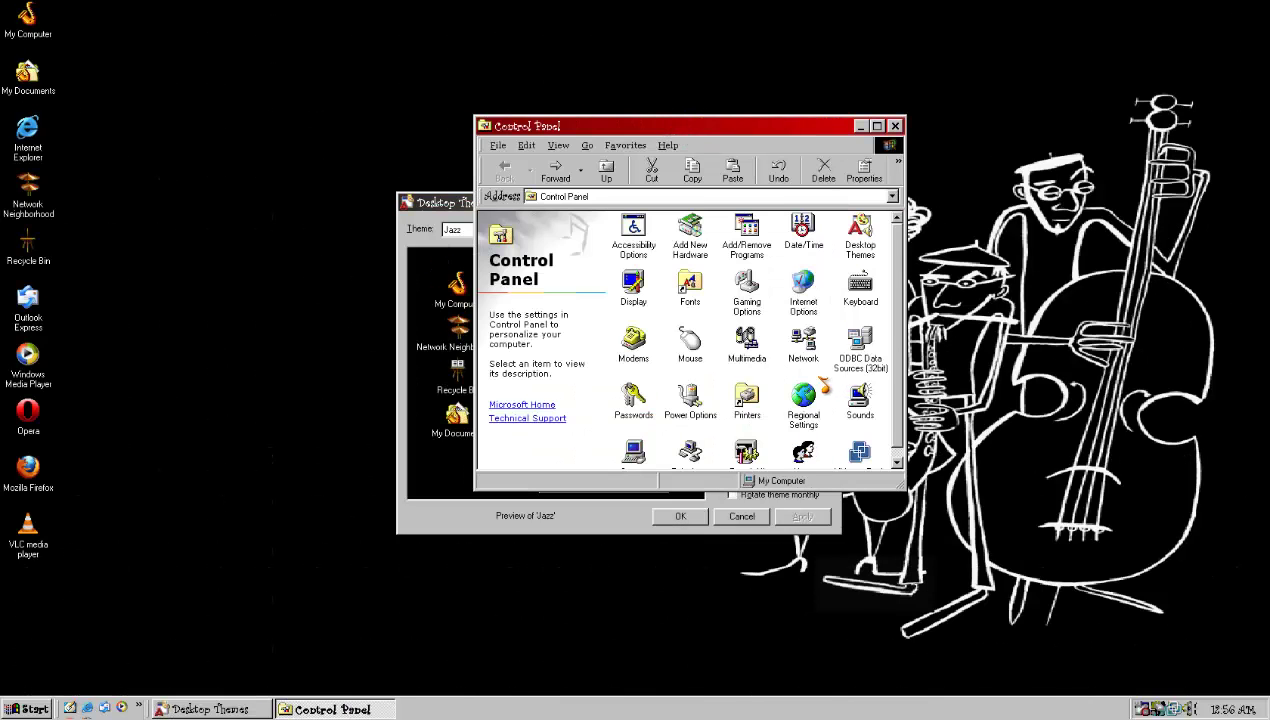
double_click(858, 398)
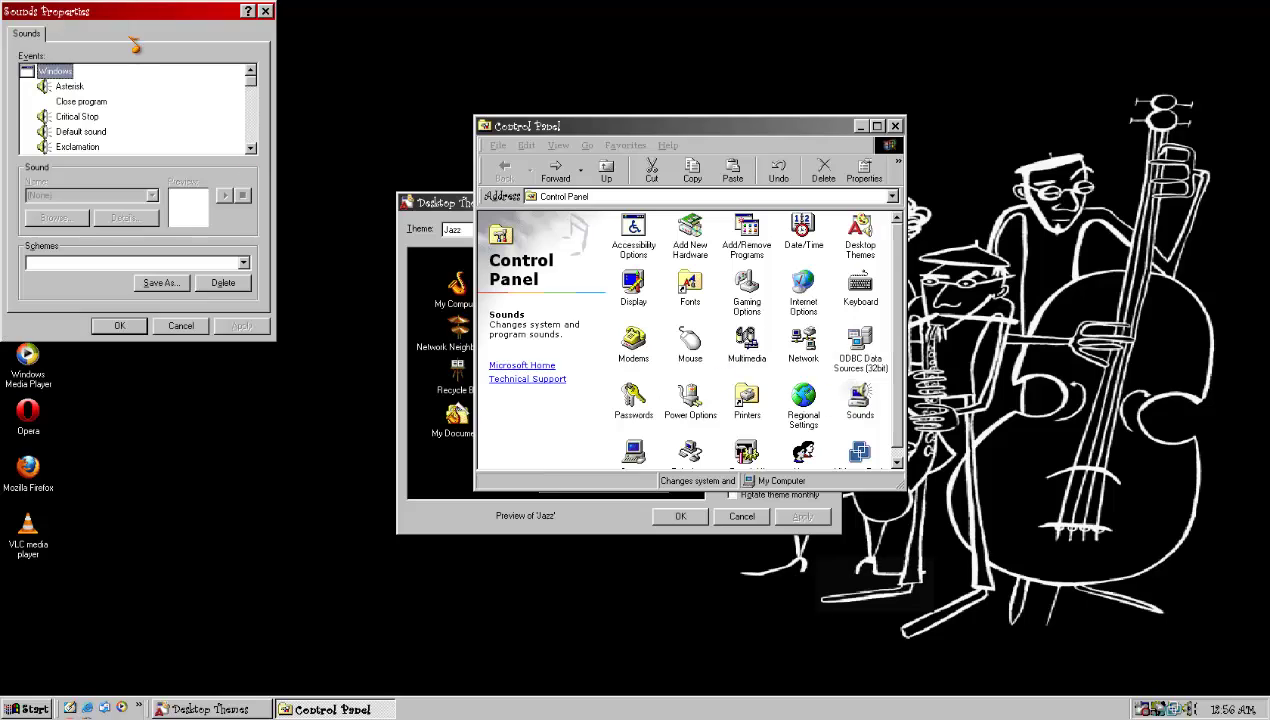
left_click_drag(197, 14, 582, 153)
left_click(463, 270)
left_click(460, 256)
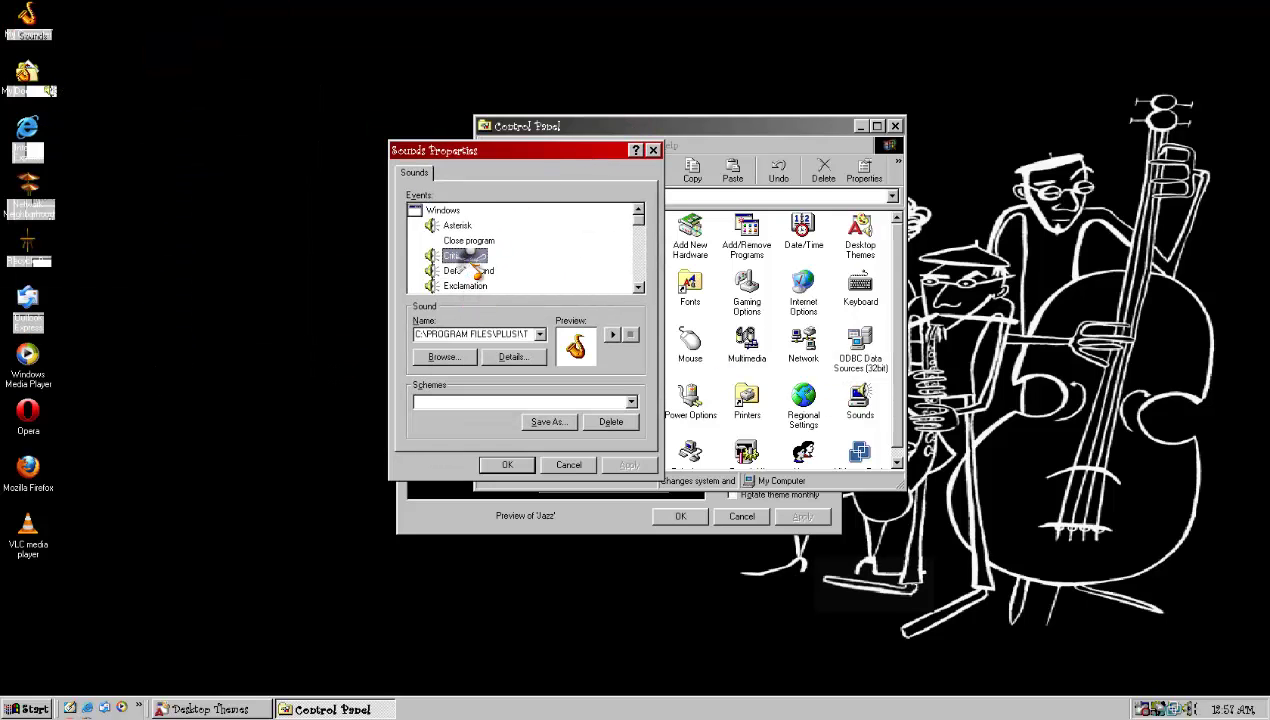
scroll(470, 262, "down", 1)
left_click(467, 255)
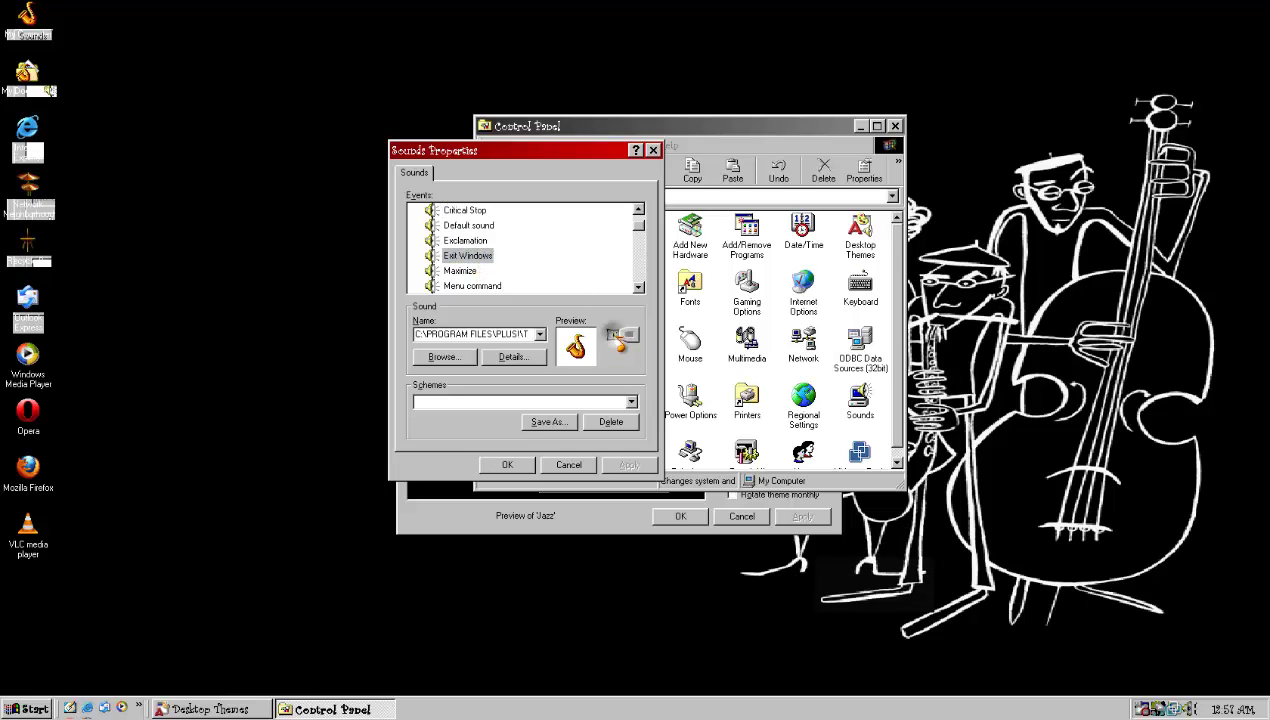
Find the Start Windows event among the Jazz theme's sounds, play its sound, and close Sounds Properties.
scroll(565, 280, "down", 6)
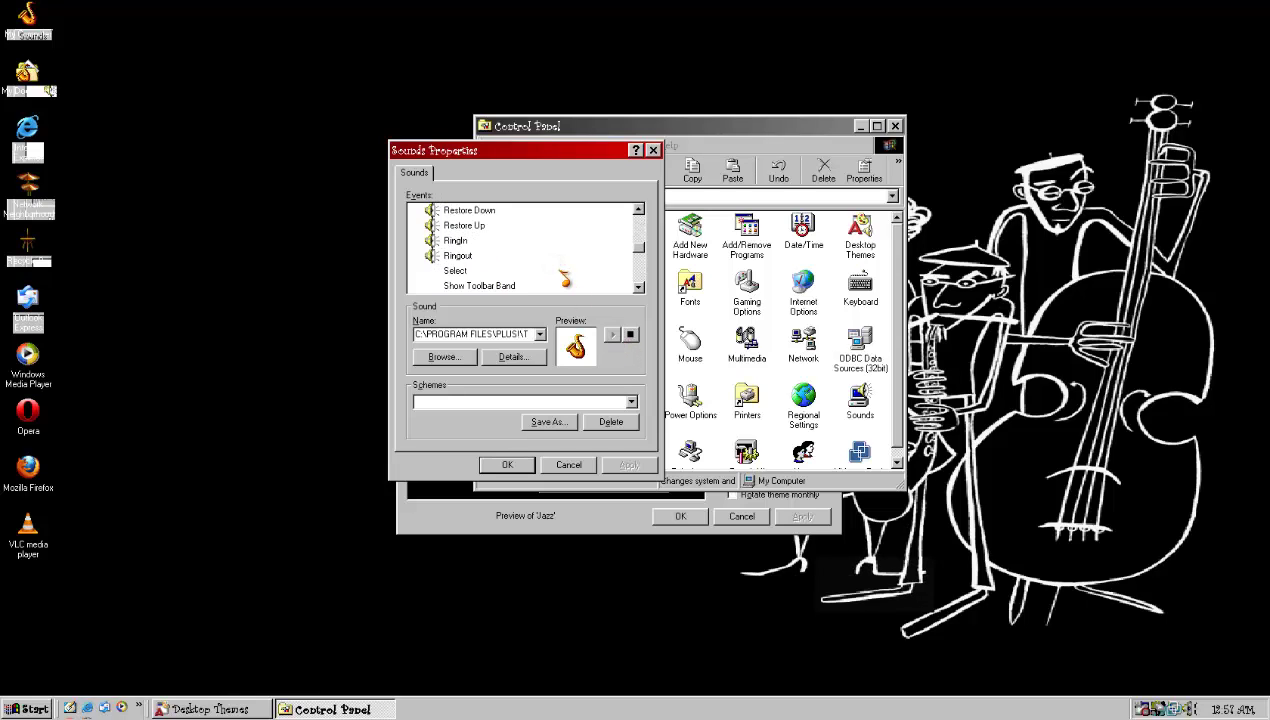
scroll(563, 280, "down", 2)
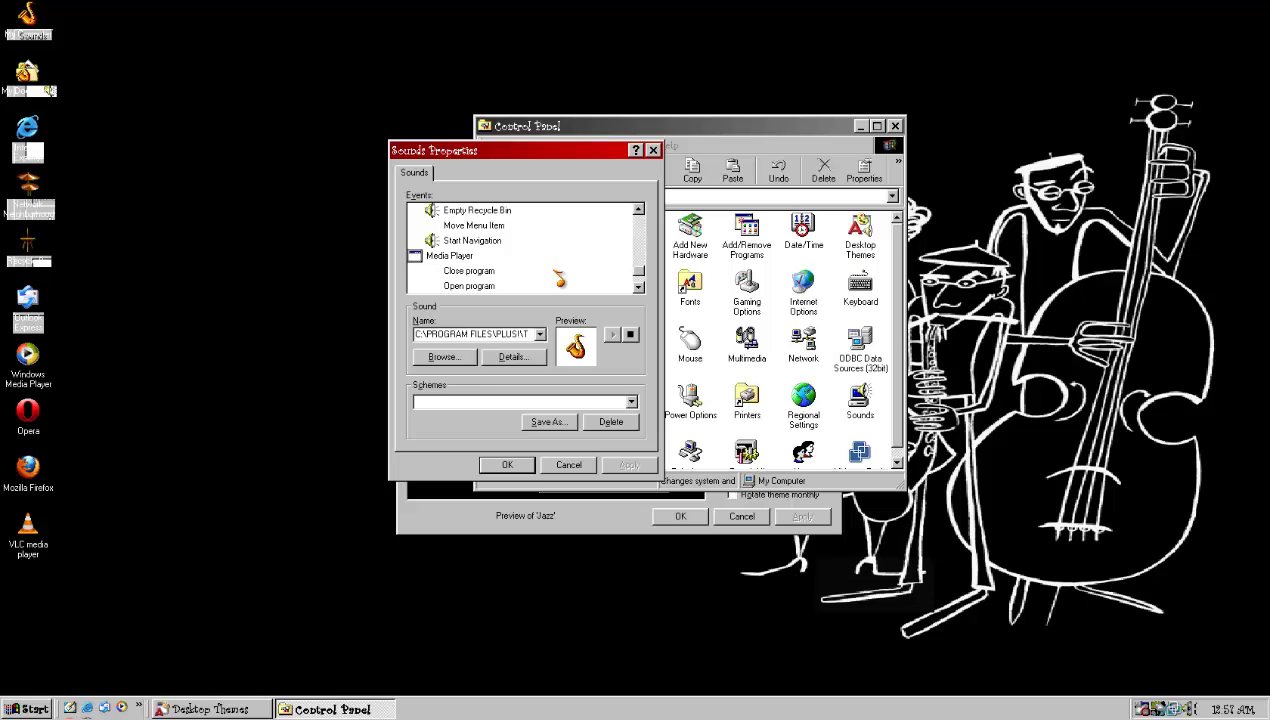
left_click(488, 241)
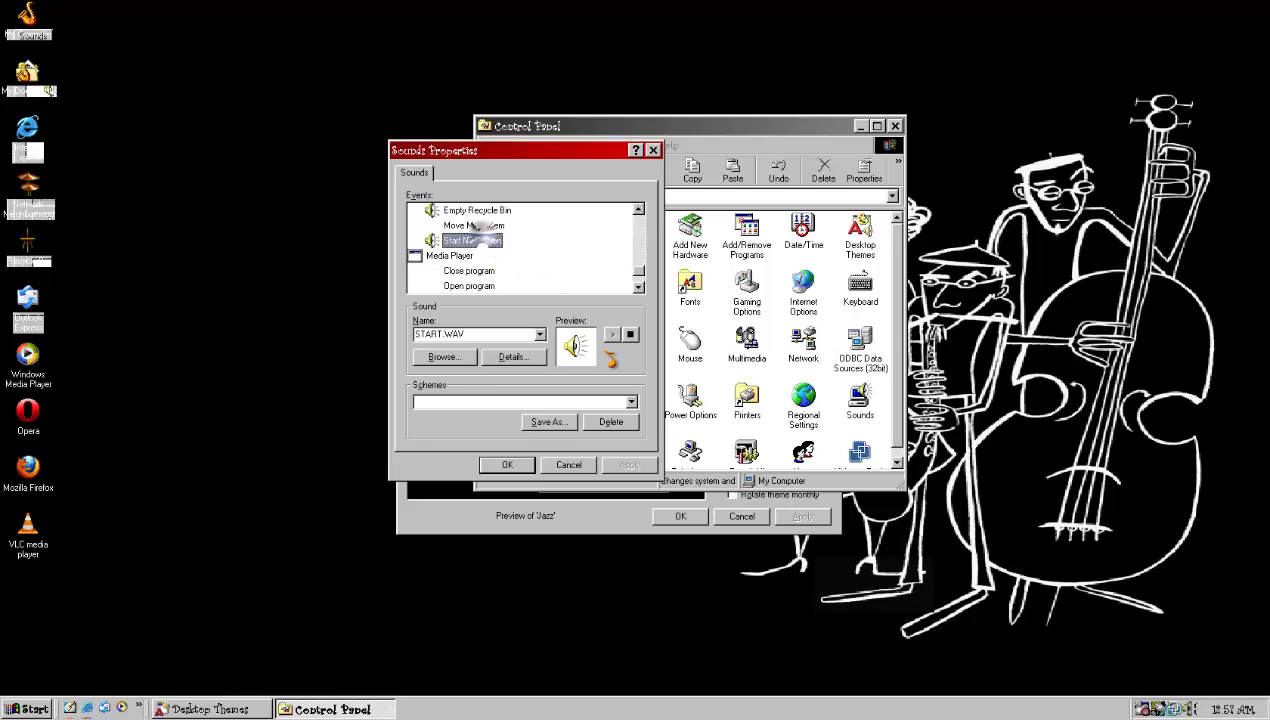
scroll(510, 235, "up", 2)
left_click(495, 242)
scroll(493, 251, "up", 1)
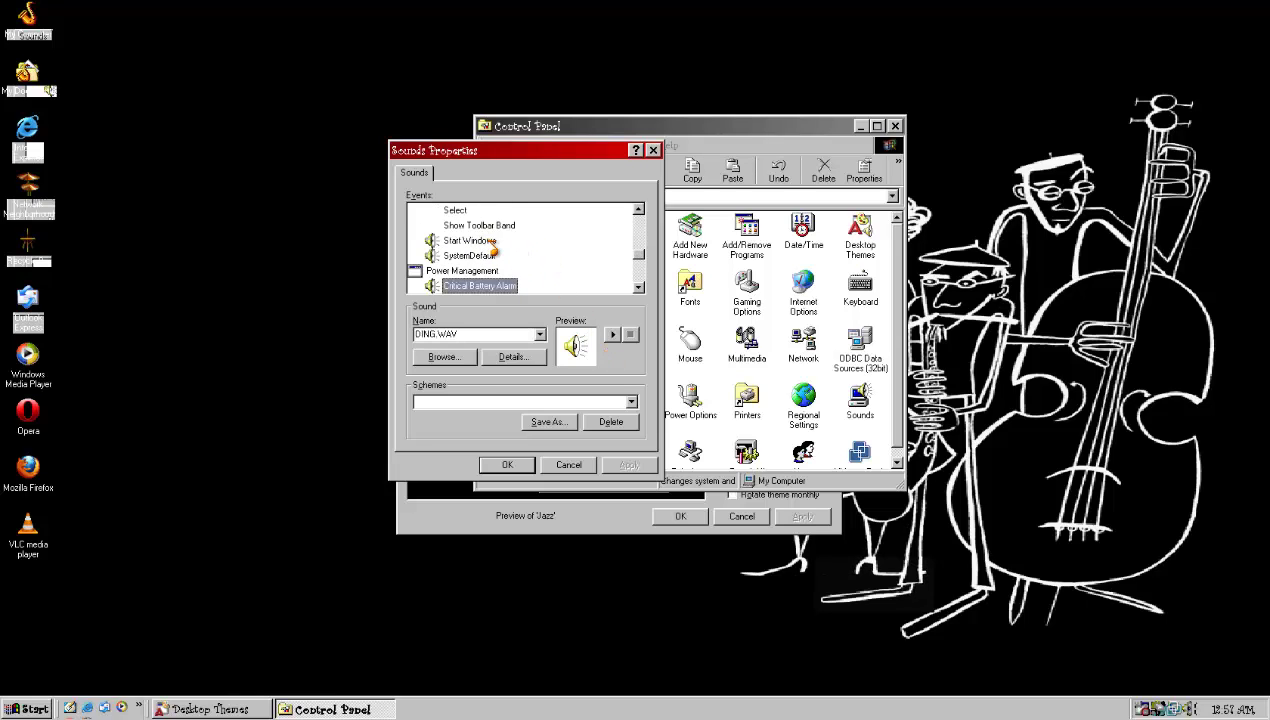
left_click(480, 240)
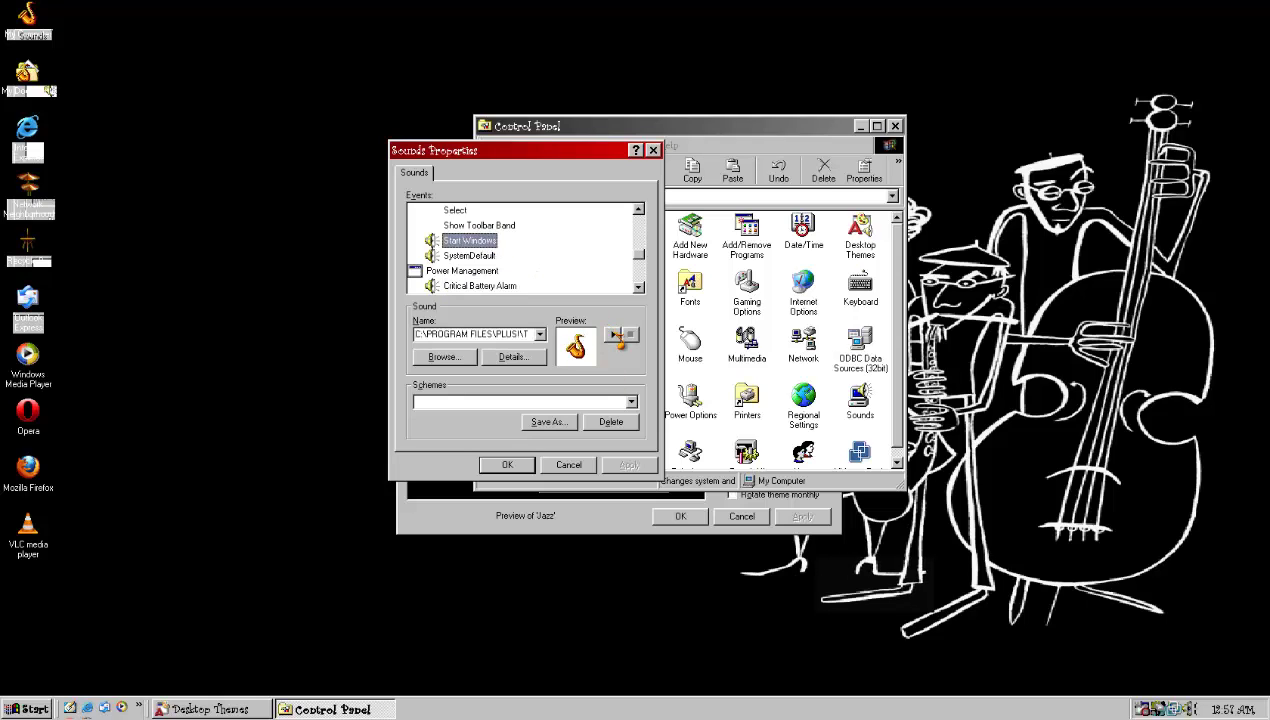
left_click(619, 334)
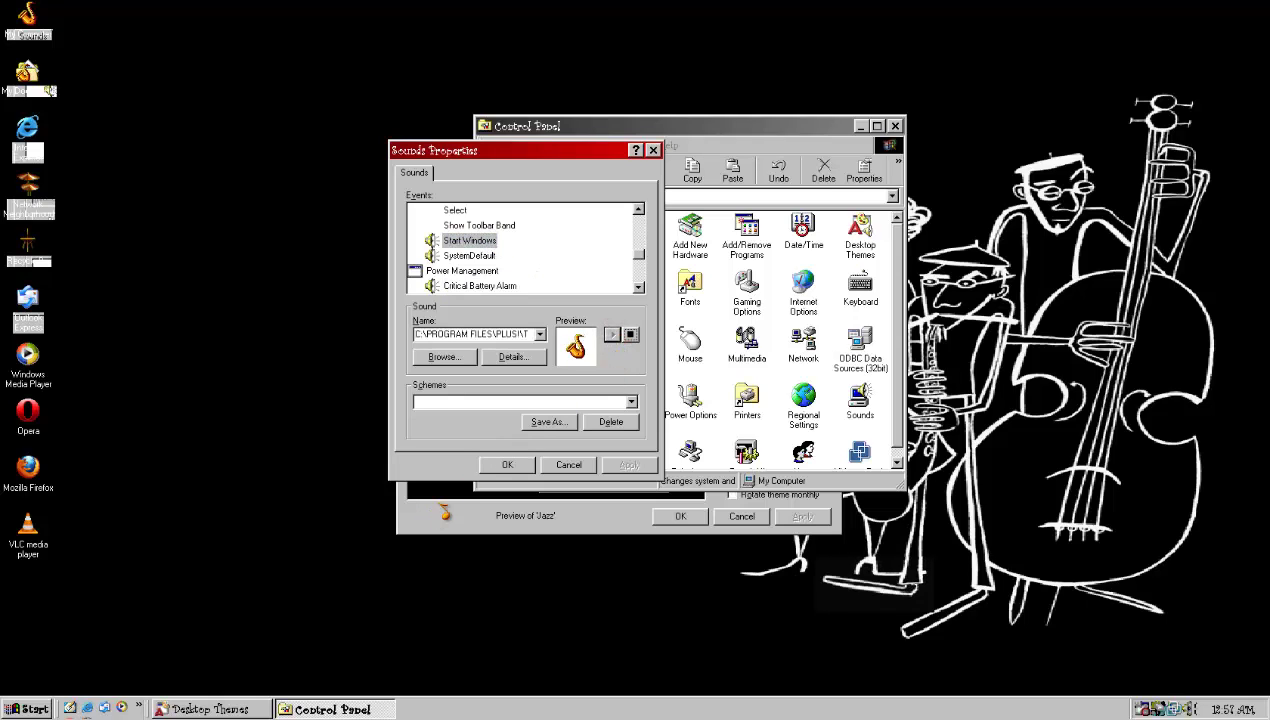
left_click(566, 465)
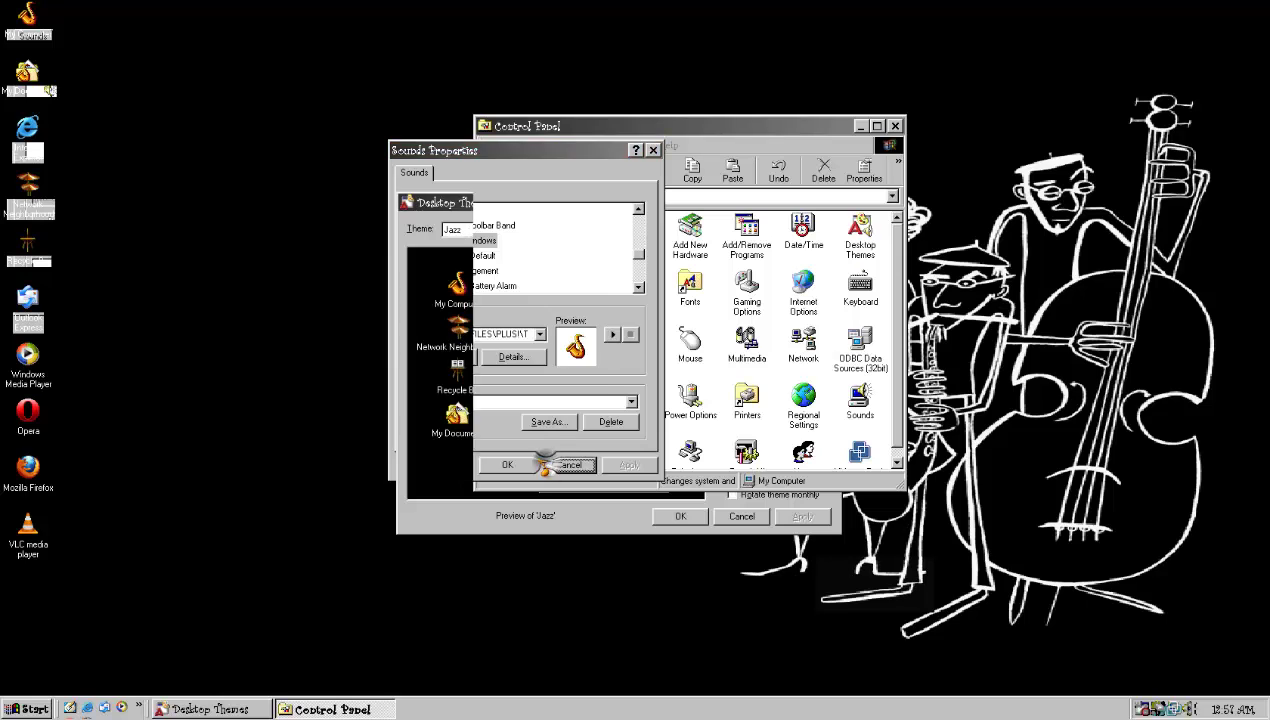
Browse the theme choices in Desktop Themes and preview Leonardo da Vinci (256 color).
left_click(456, 229)
scroll(486, 322, "up", 1)
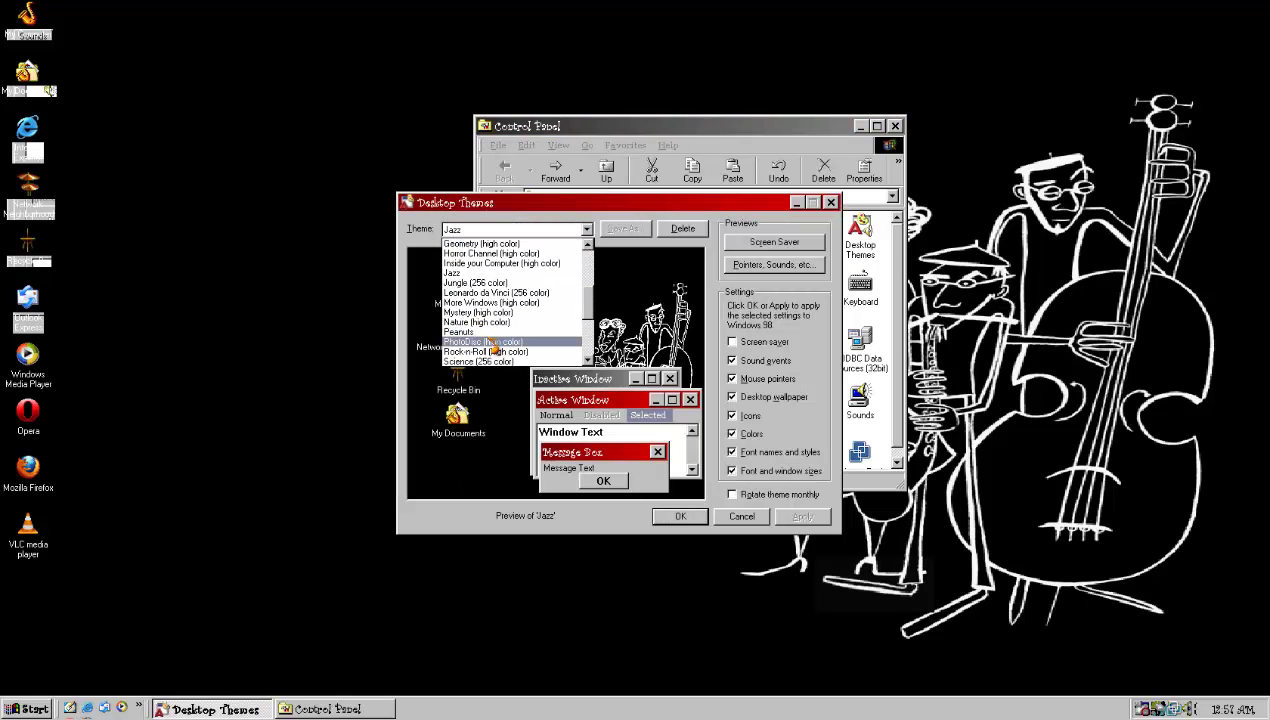
scroll(490, 345, "up", 3)
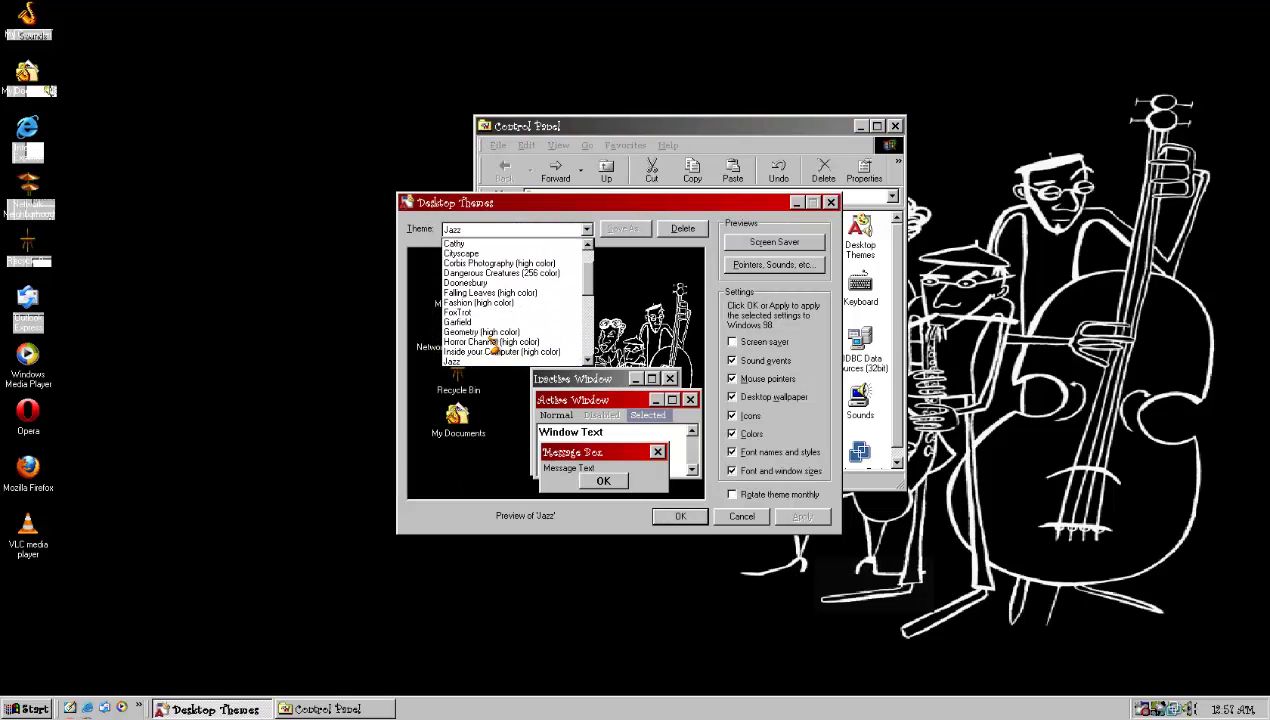
scroll(494, 335, "up", 2)
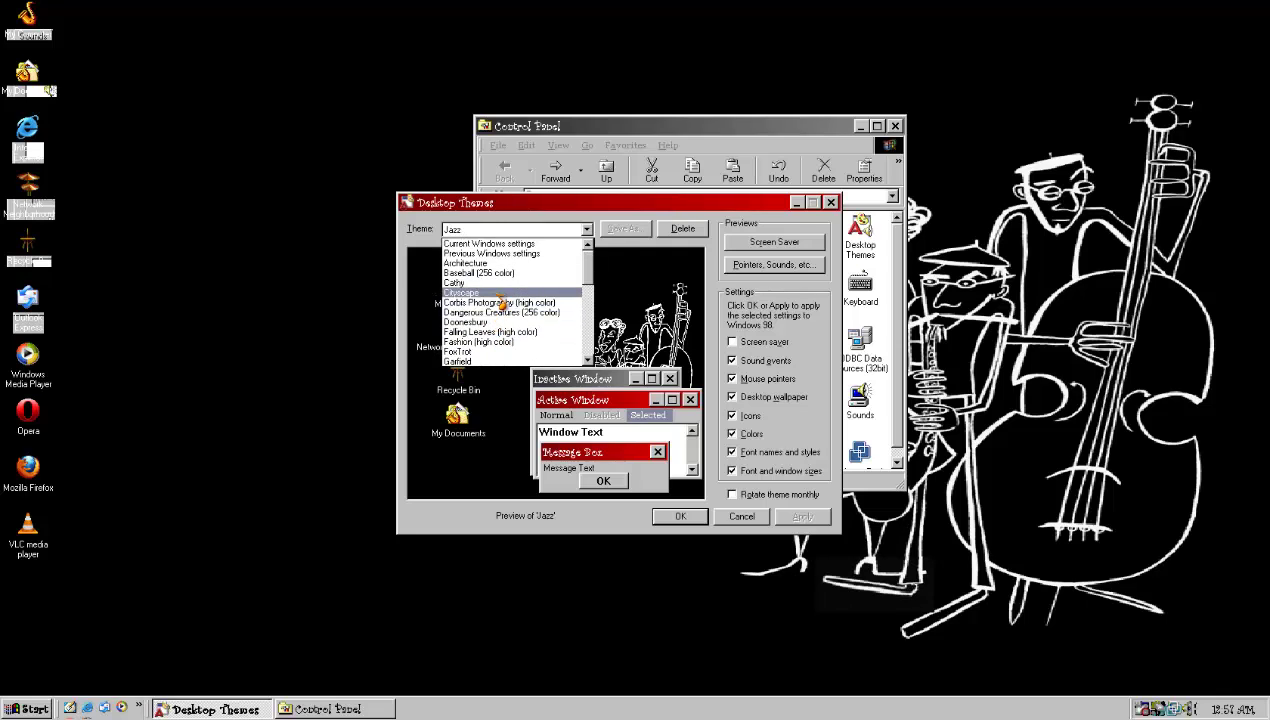
scroll(499, 303, "down", 5)
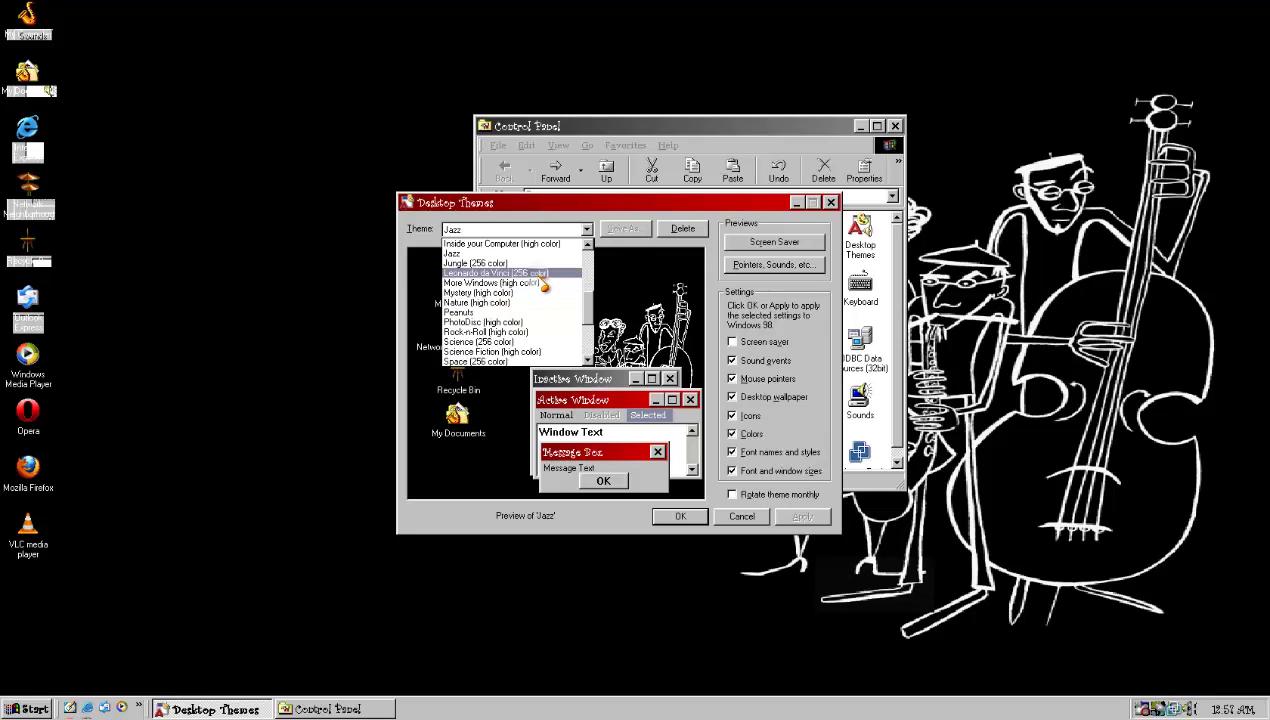
left_click(525, 276)
Switch the desktop theme to Corbis Photography (high color) and apply it.
left_click(540, 230)
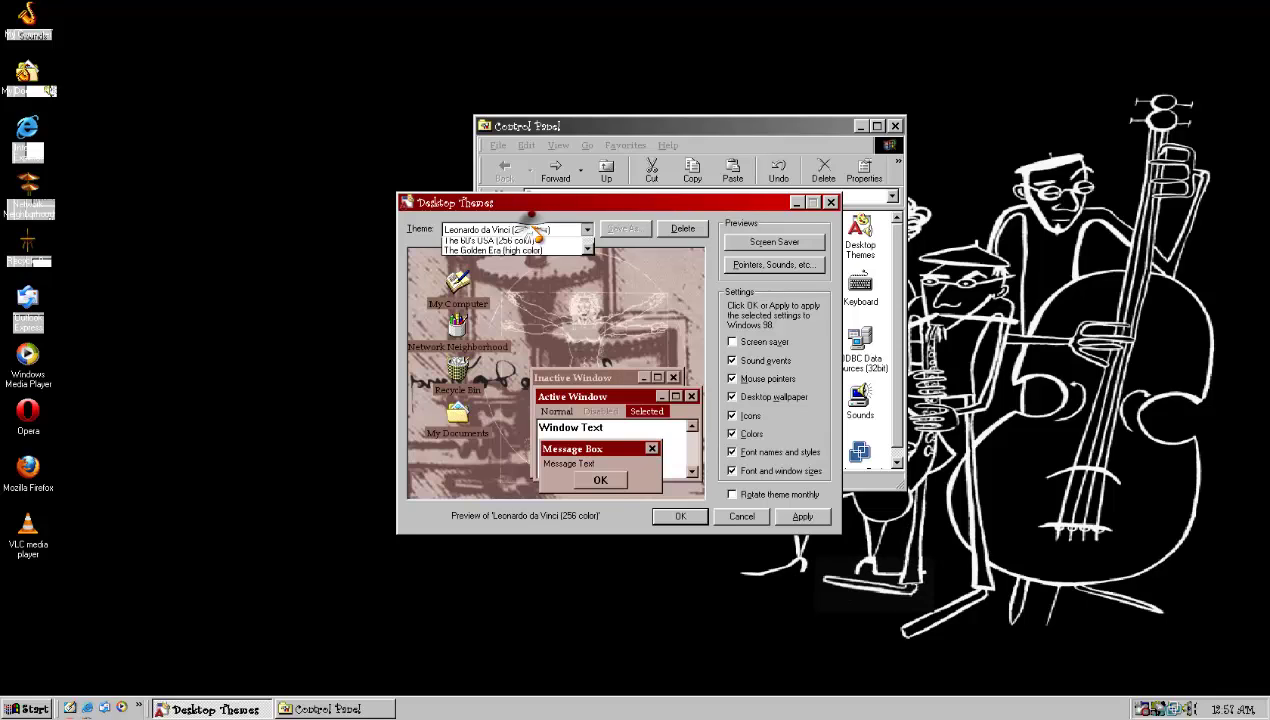
scroll(541, 282, "down", 3)
scroll(541, 284, "down", 1)
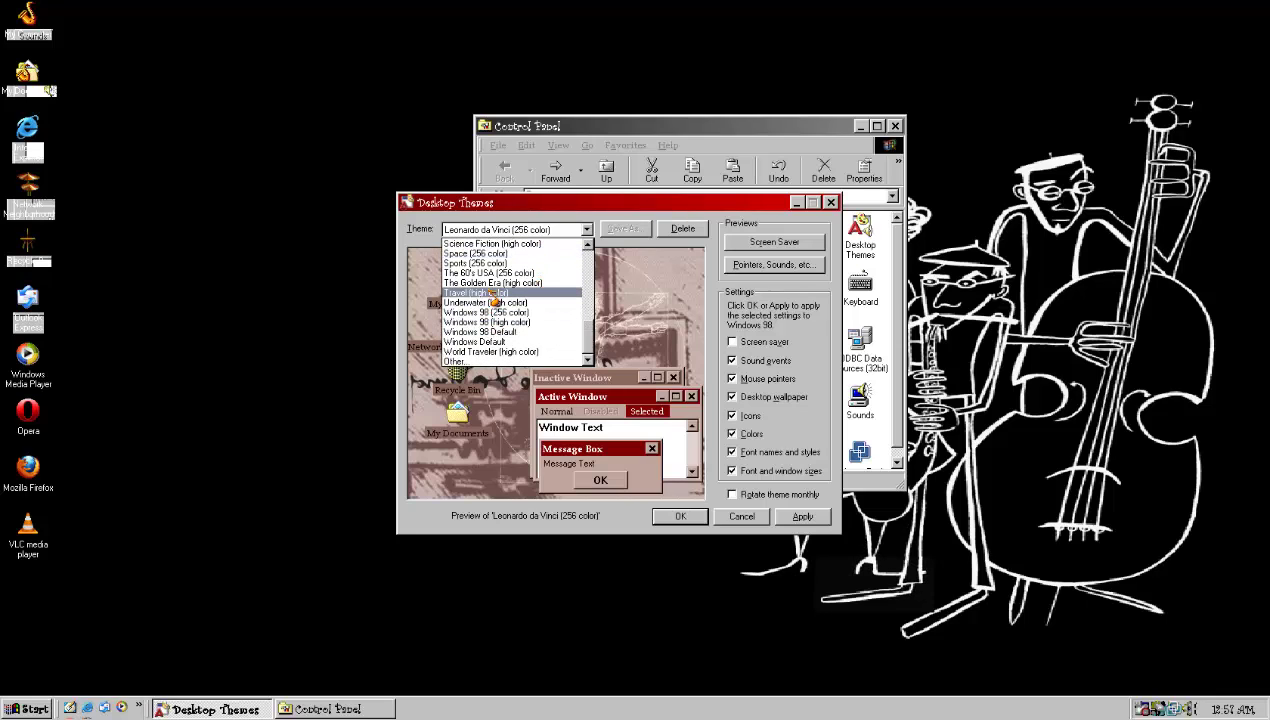
scroll(493, 302, "up", 6)
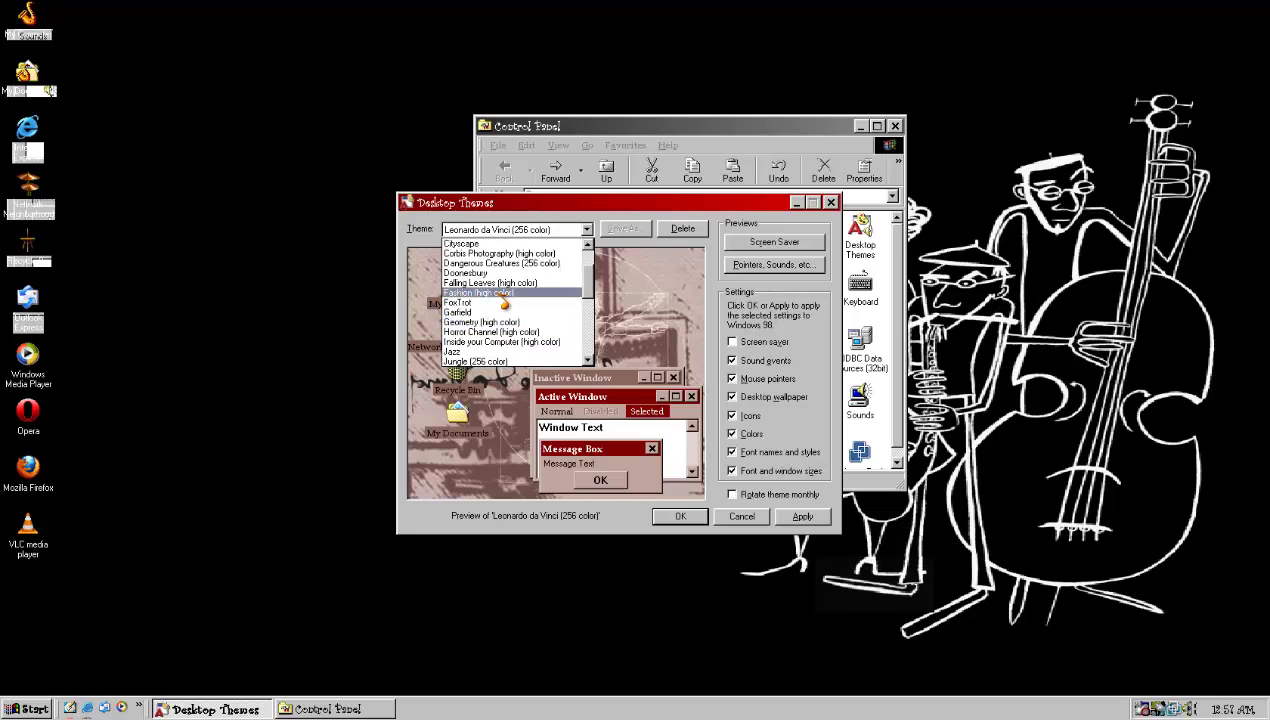
scroll(510, 300, "up", 1)
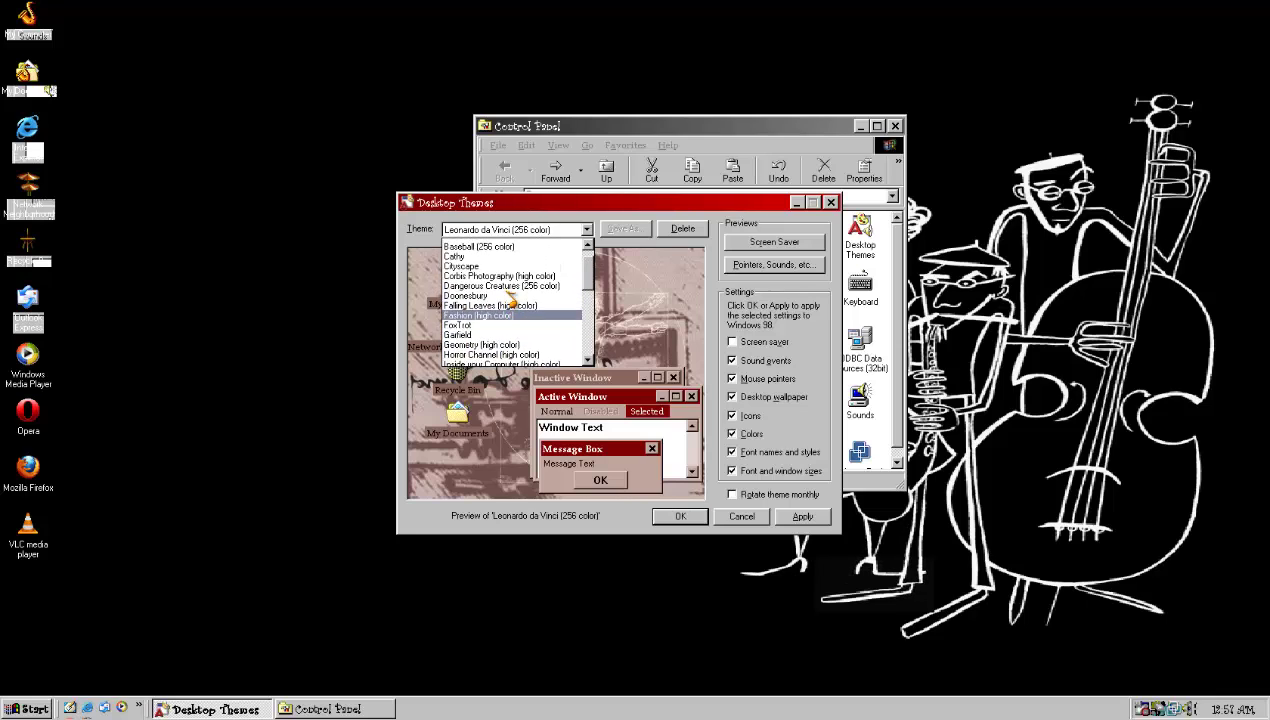
scroll(500, 303, "up", 1)
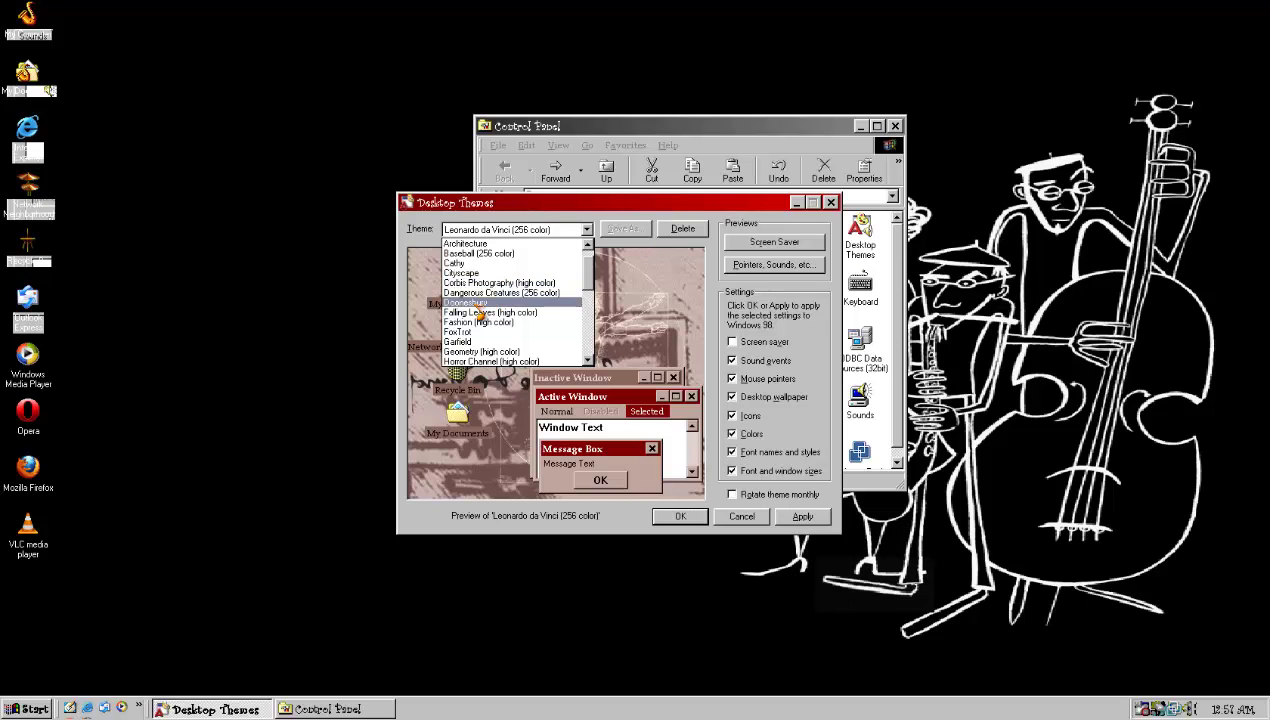
left_click(489, 283)
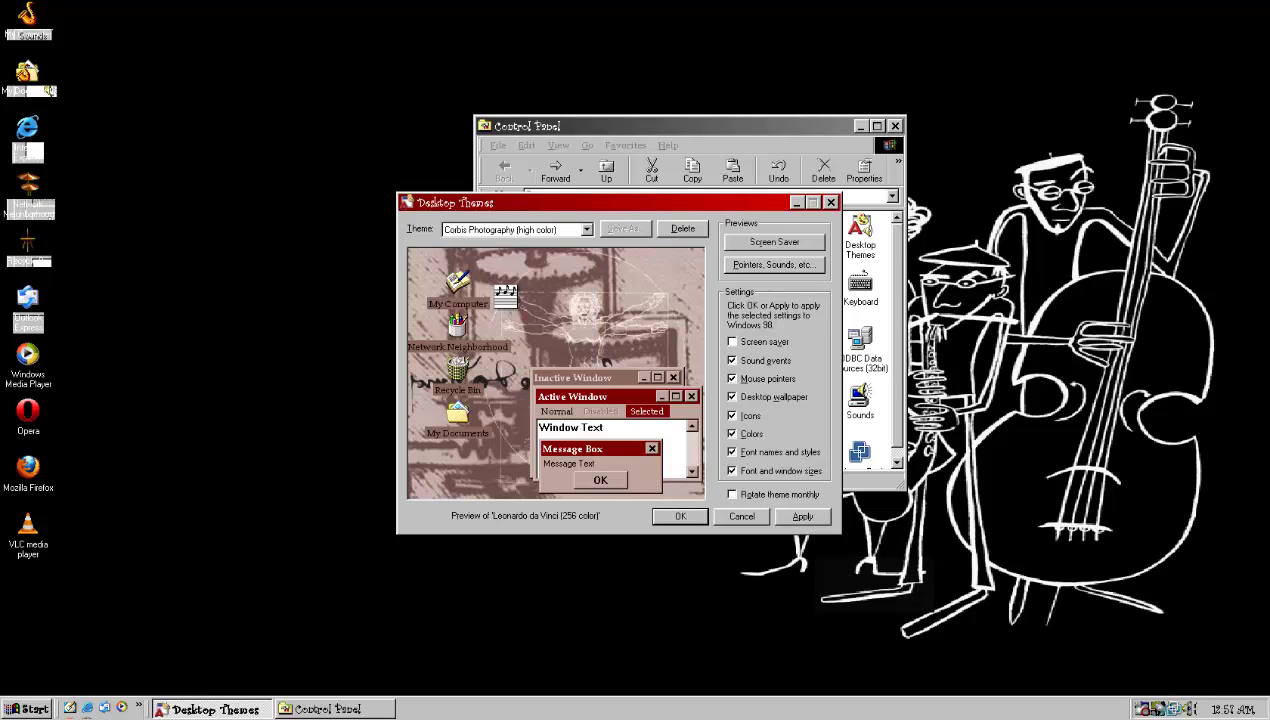
left_click(812, 519)
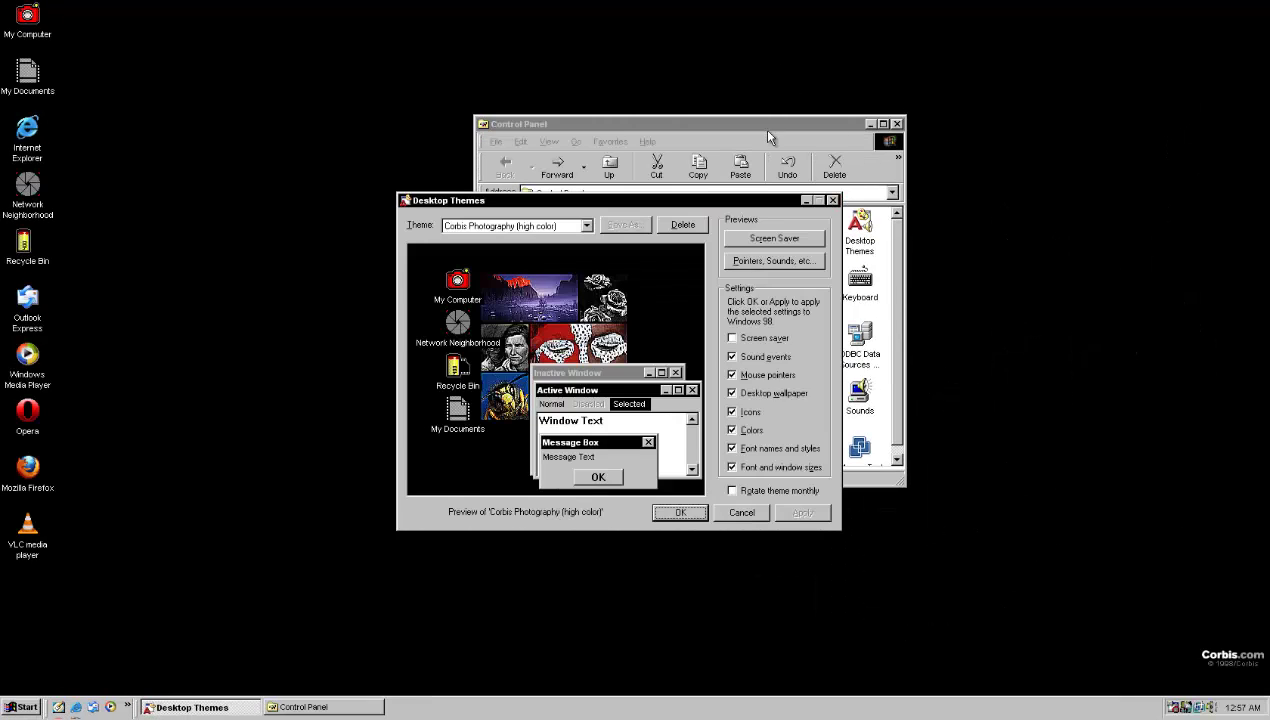
Open Sounds Properties from Control Panel, bring it in front of Desktop Themes, and audition the Corbis Photography theme's Exit Windows sound.
left_click(769, 137)
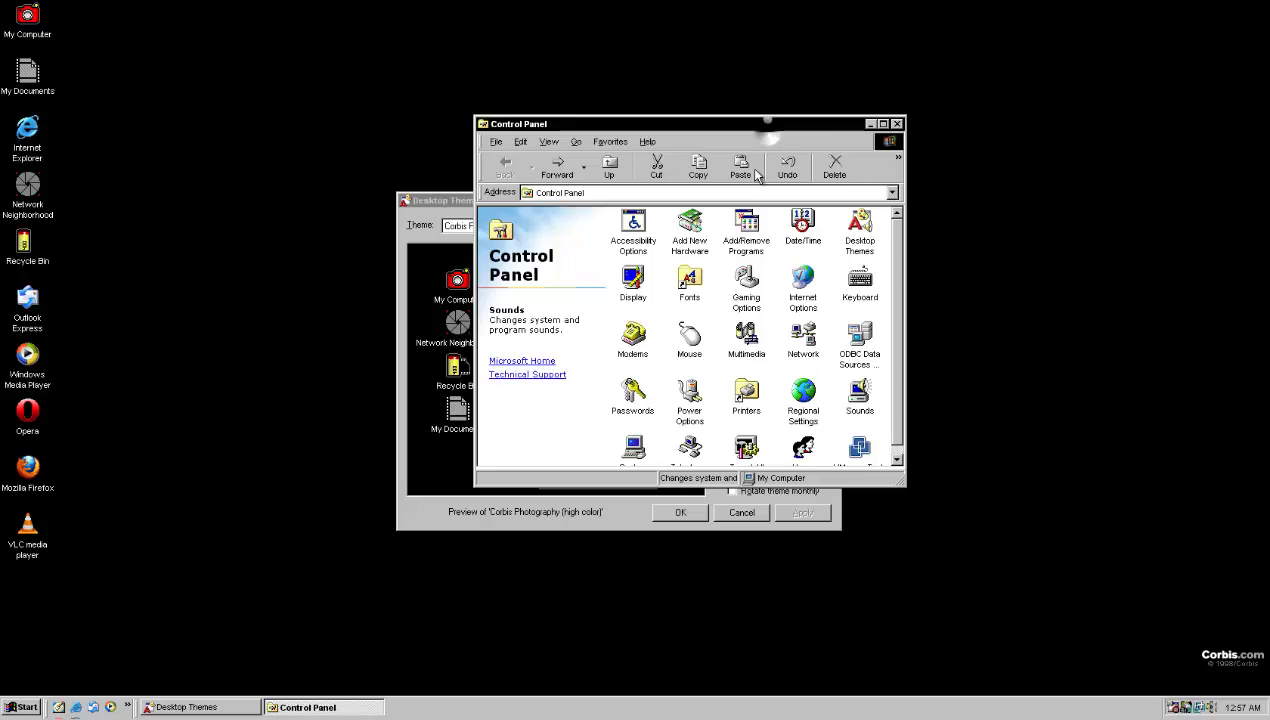
double_click(850, 408)
right_click(847, 404)
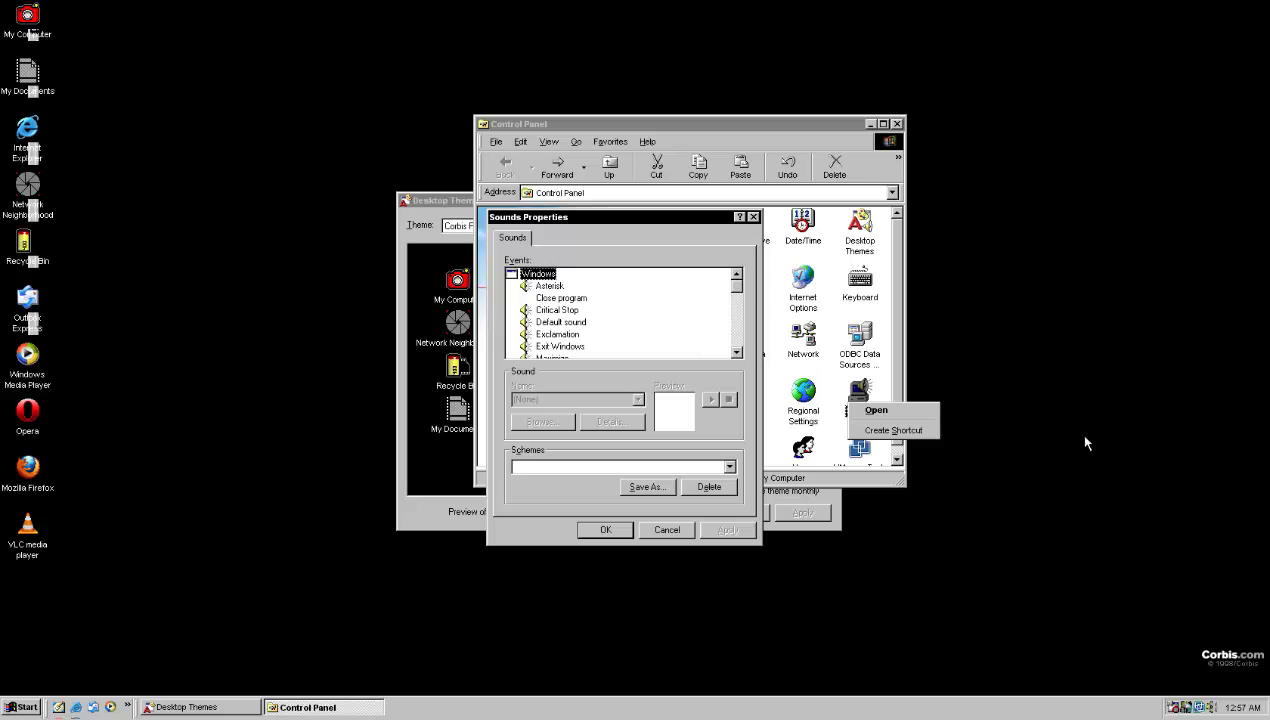
left_click(840, 393)
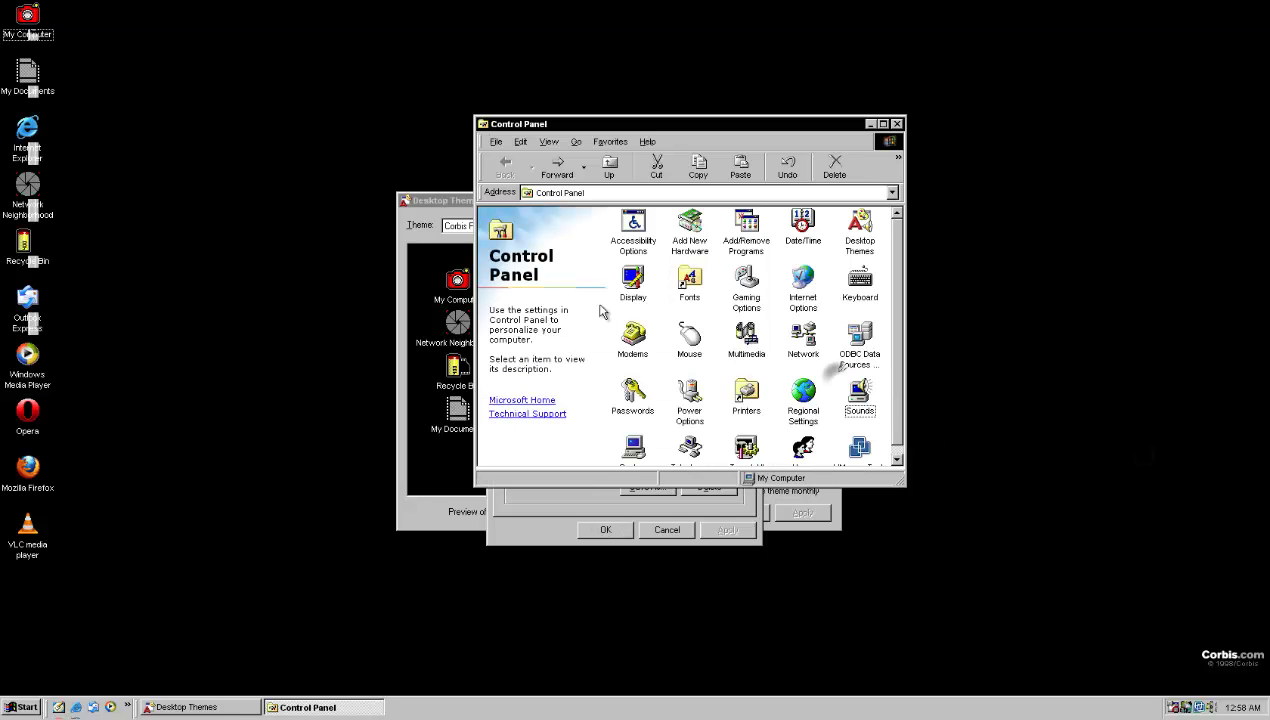
left_click(430, 262)
left_click(460, 227)
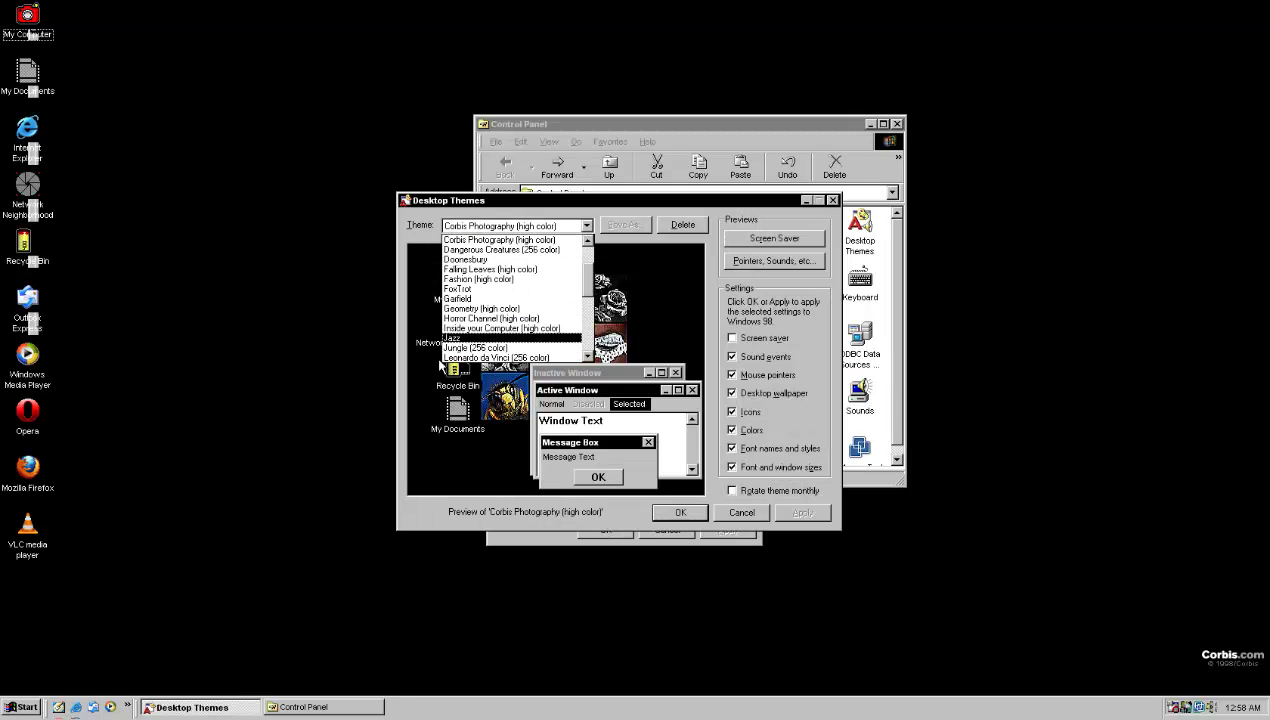
left_click(592, 635)
left_click(535, 538)
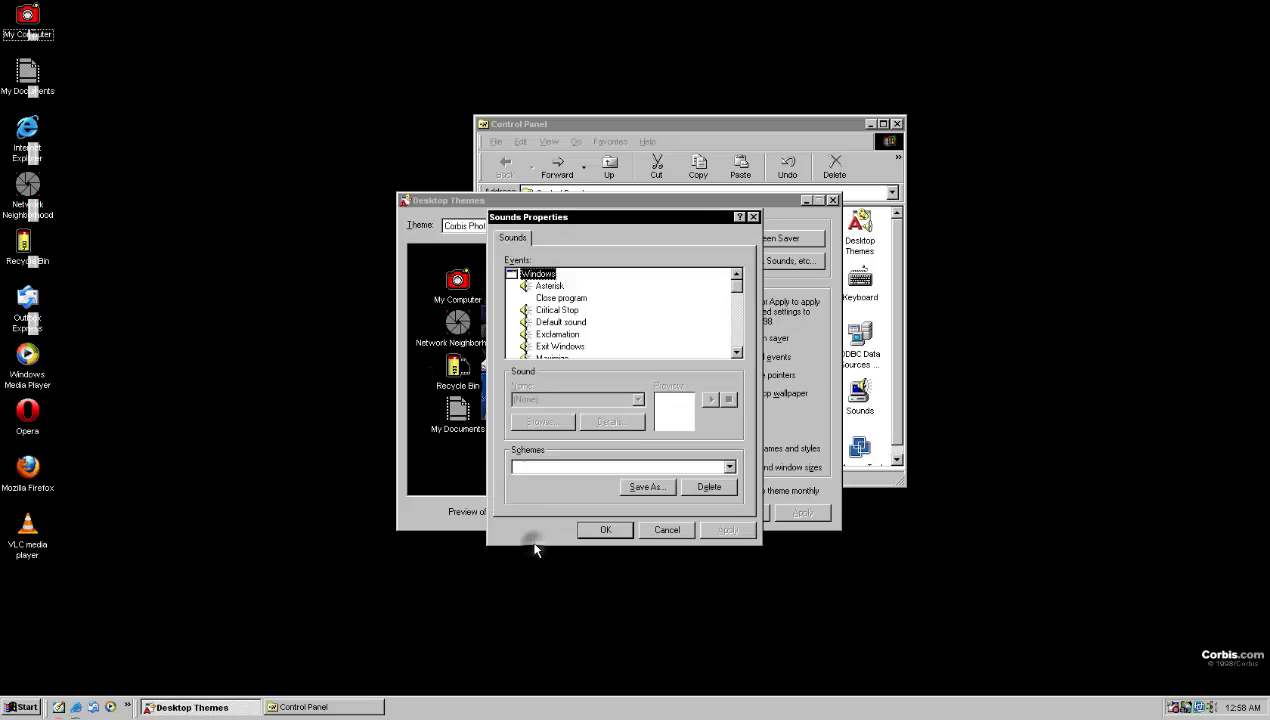
left_click(560, 346)
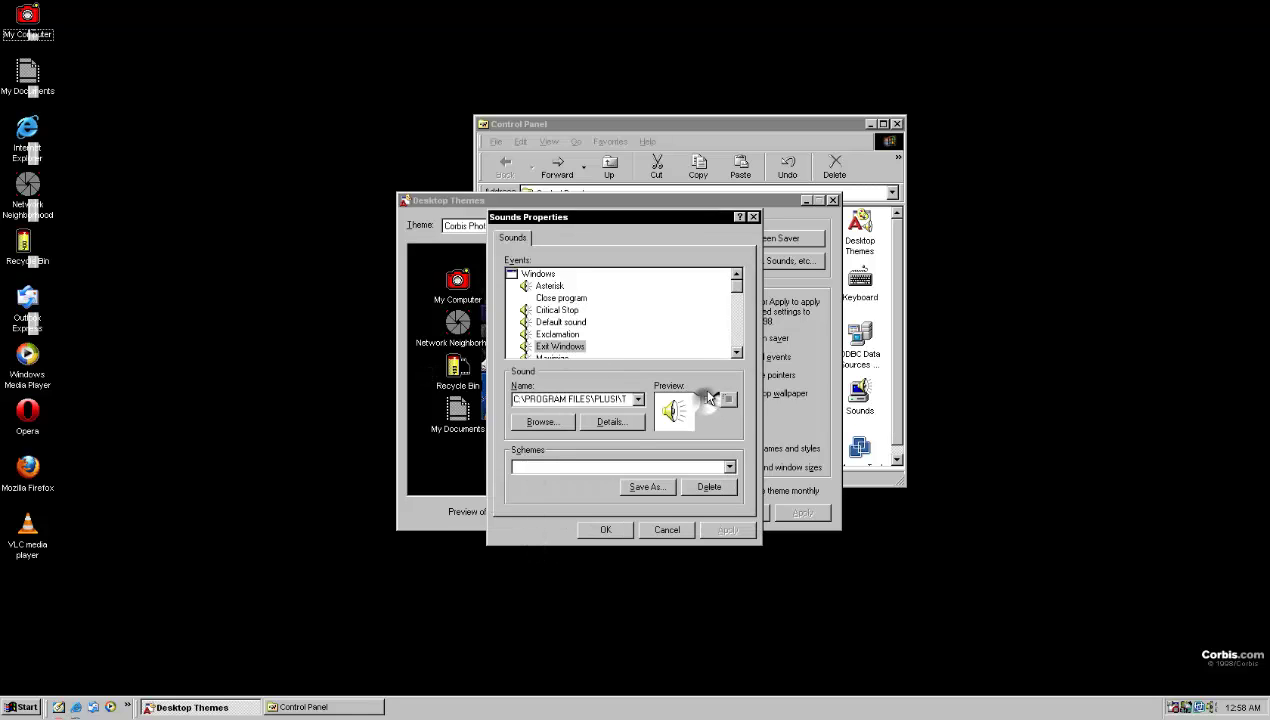
left_click(709, 398)
Find the Start Windows event among the Corbis Photography theme's sounds, play its sound, and close Sounds Properties.
scroll(685, 348, "down", 7)
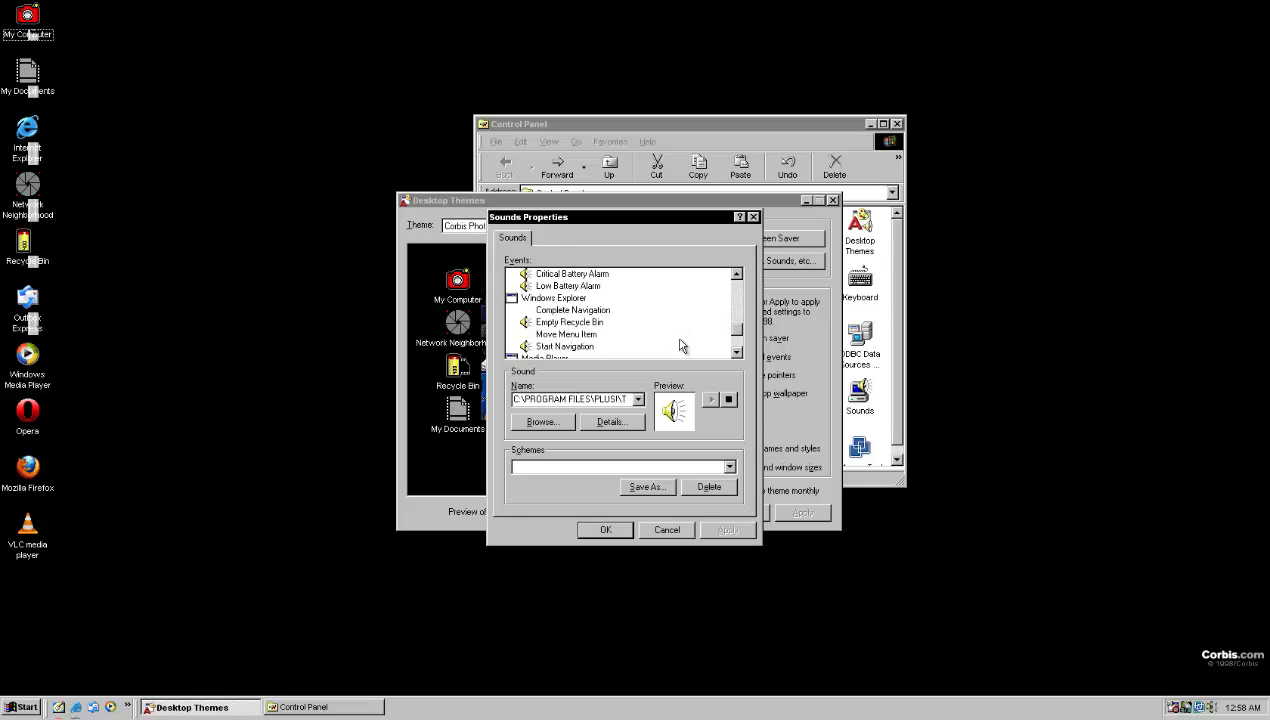
scroll(680, 342, "up", 3)
scroll(612, 345, "up", 3)
scroll(600, 342, "down", 5)
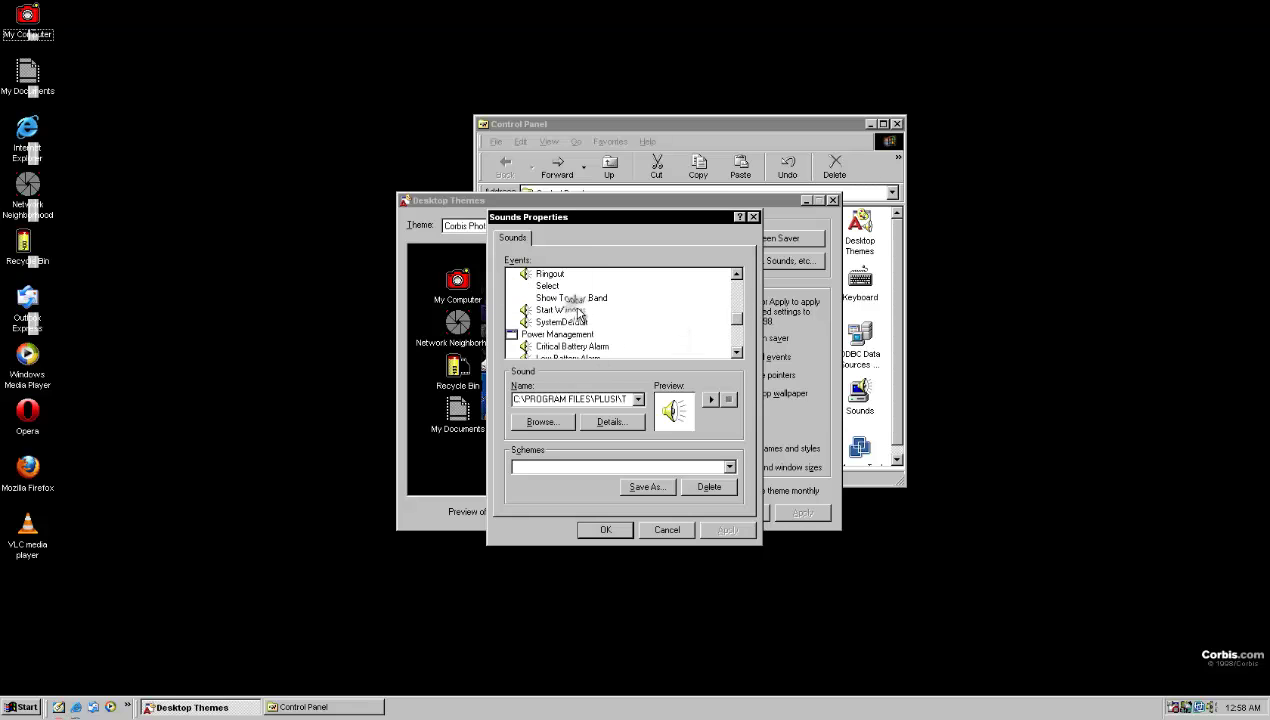
left_click(562, 311)
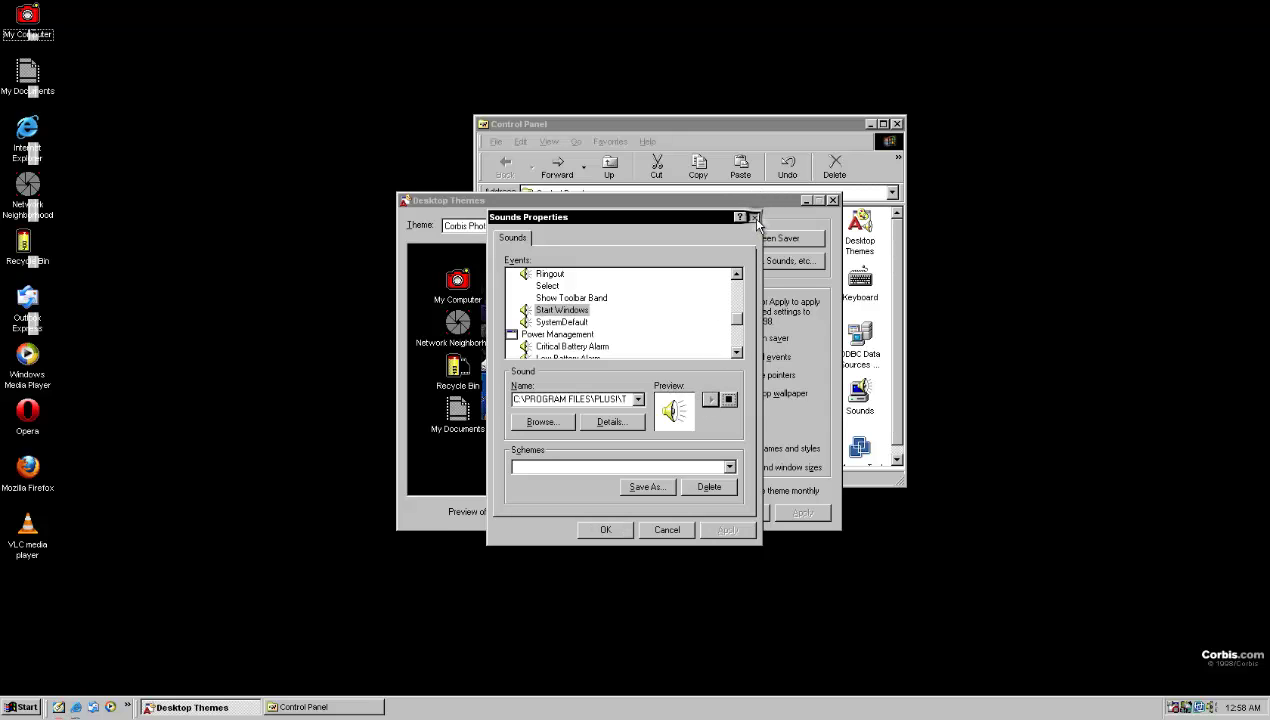
left_click(755, 218)
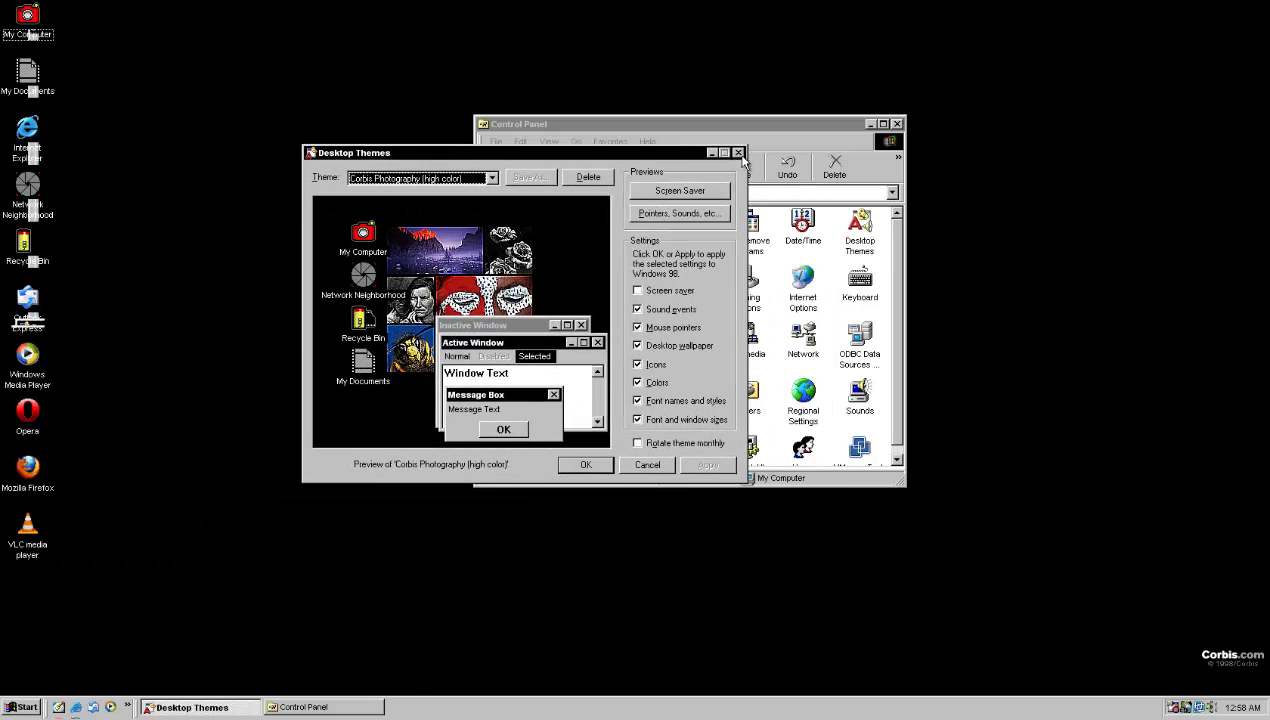
Switch the desktop theme to Windows 98 (high color), apply it while closing Desktop Themes, and close Control Panel.
left_click(438, 180)
scroll(420, 250, "down", 4)
left_click(588, 464)
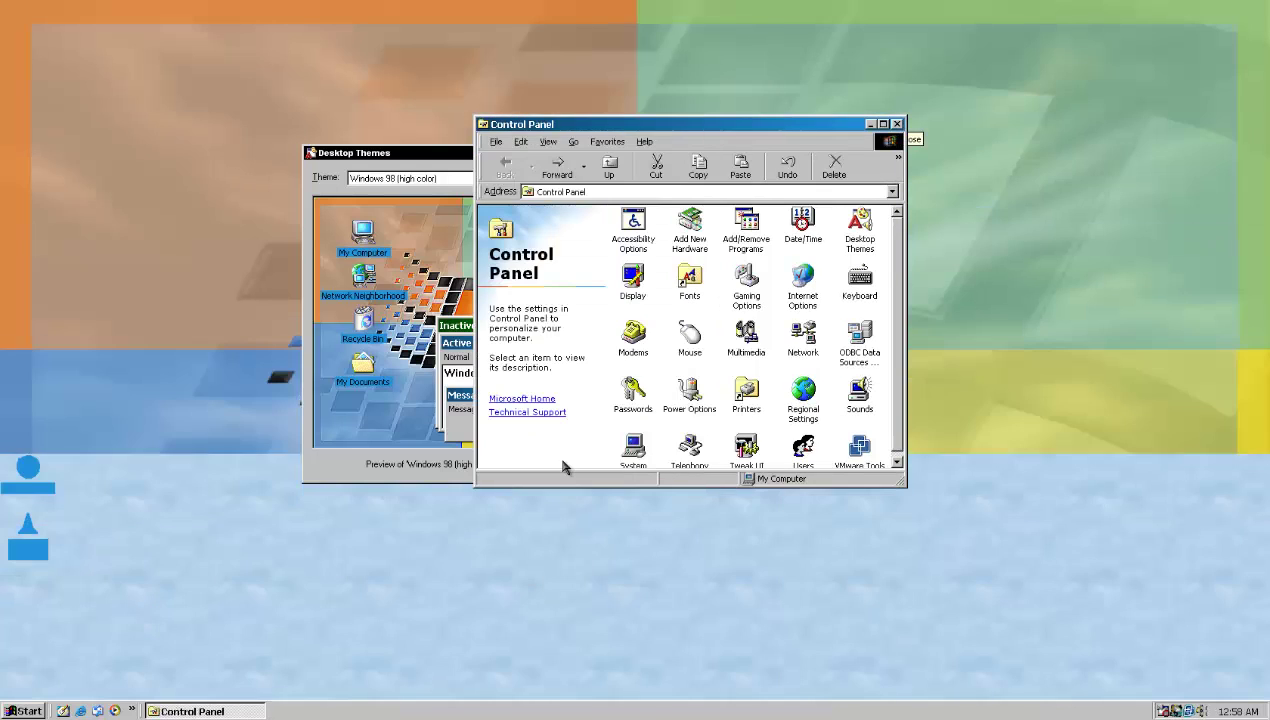
left_click(897, 124)
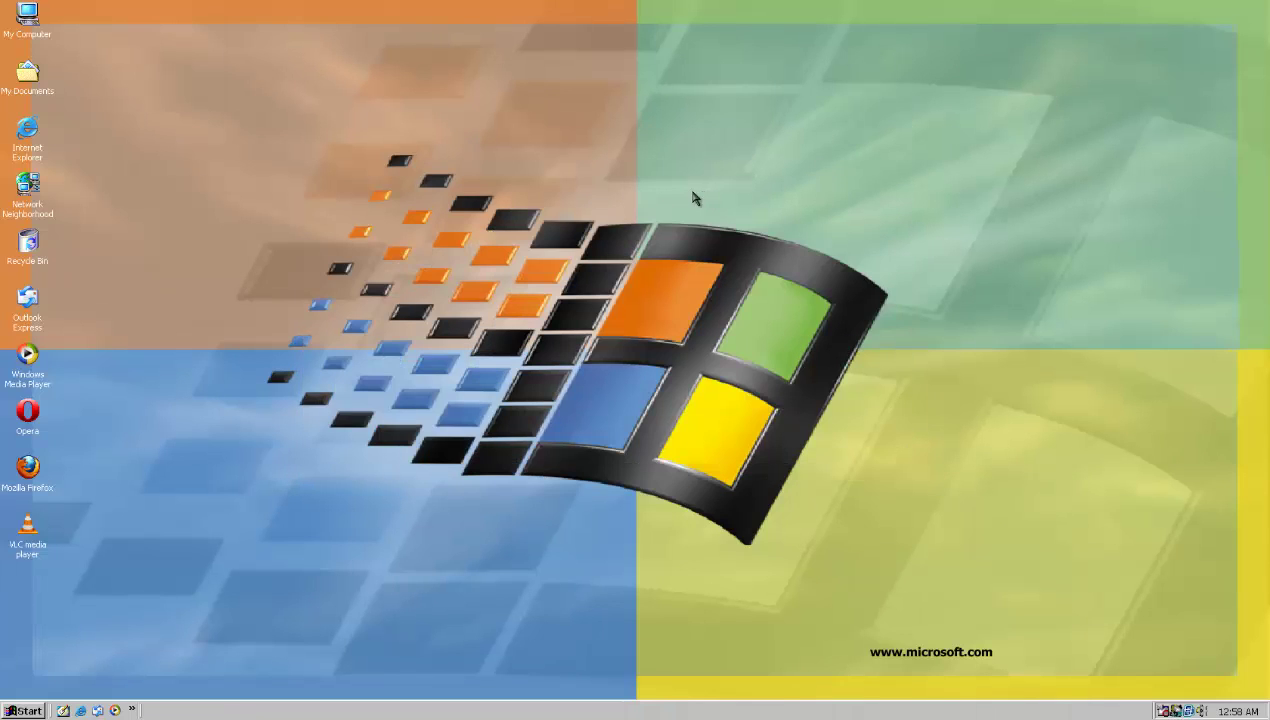